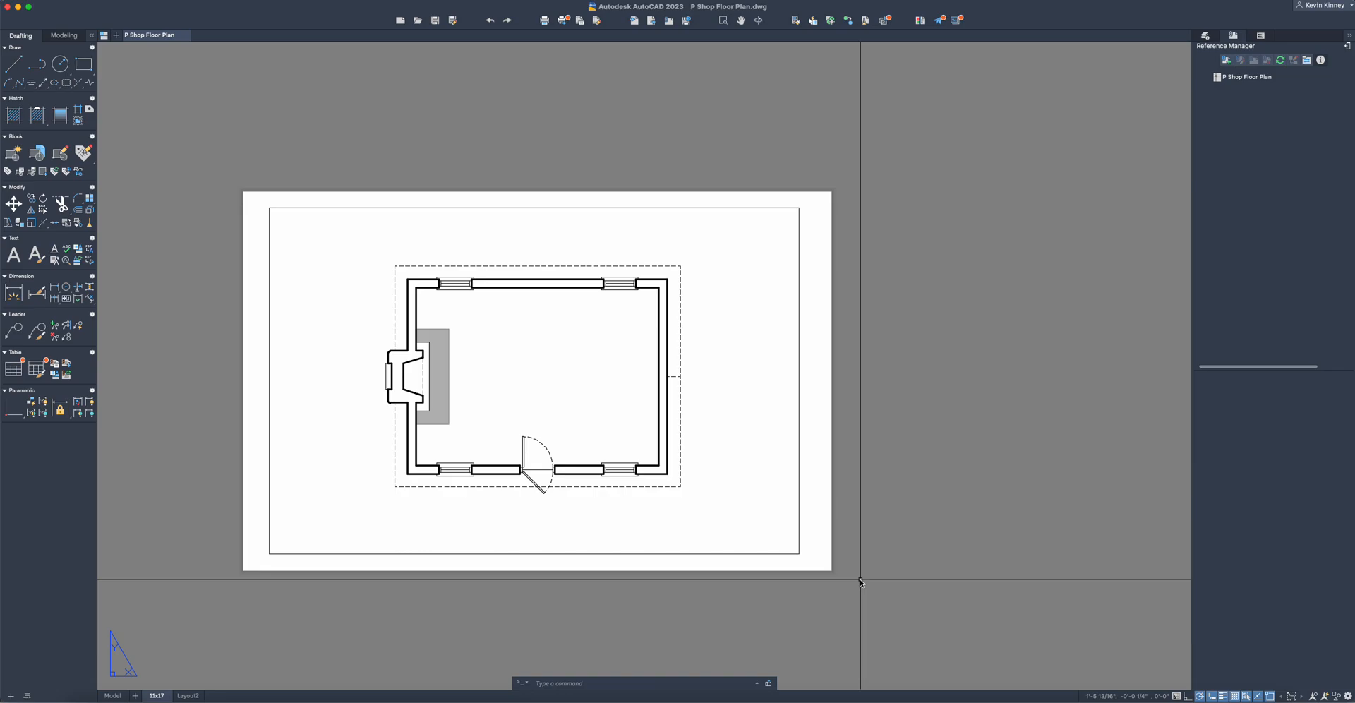
- Plot the 11x17 layout to a PDF named PSHOP FLOORPLAN saved on the Desktop
{"action": "right_click", "coordinate": [150, 695]}
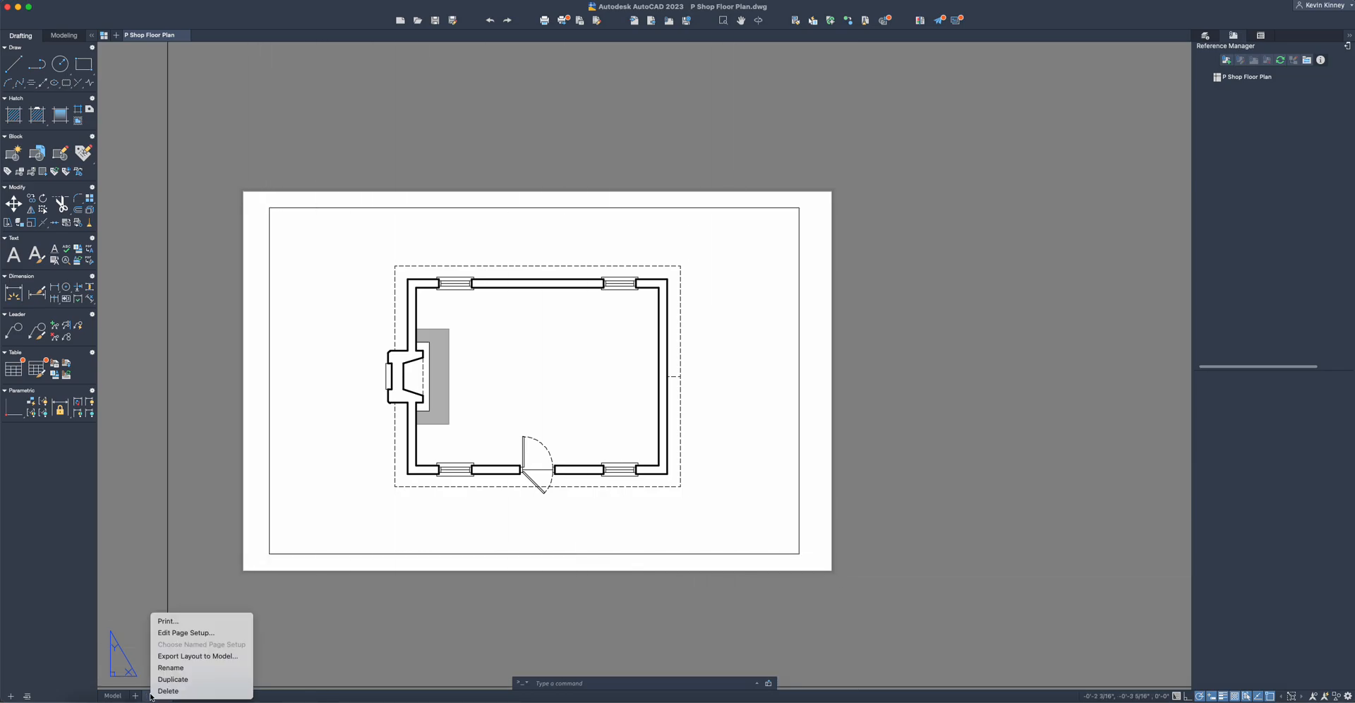
{"action": "left_click", "coordinate": [190, 622]}
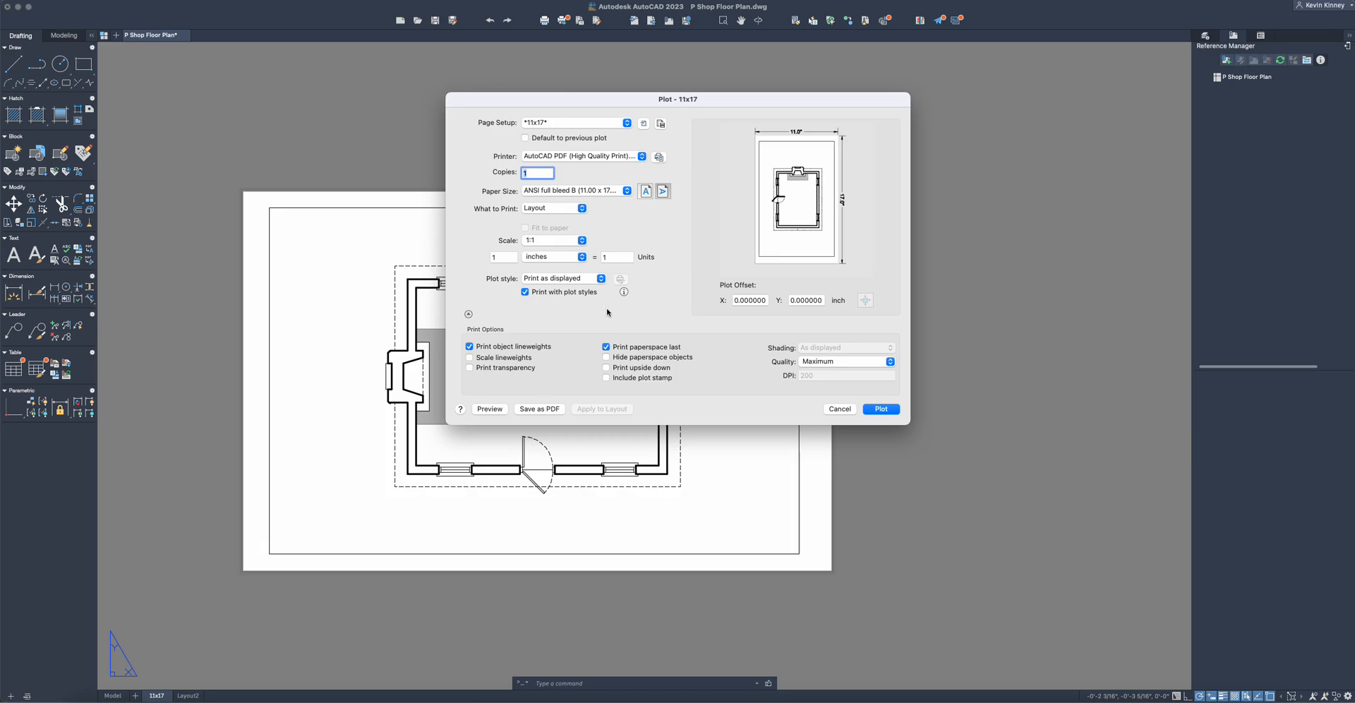
{"action": "left_click", "coordinate": [540, 409]}
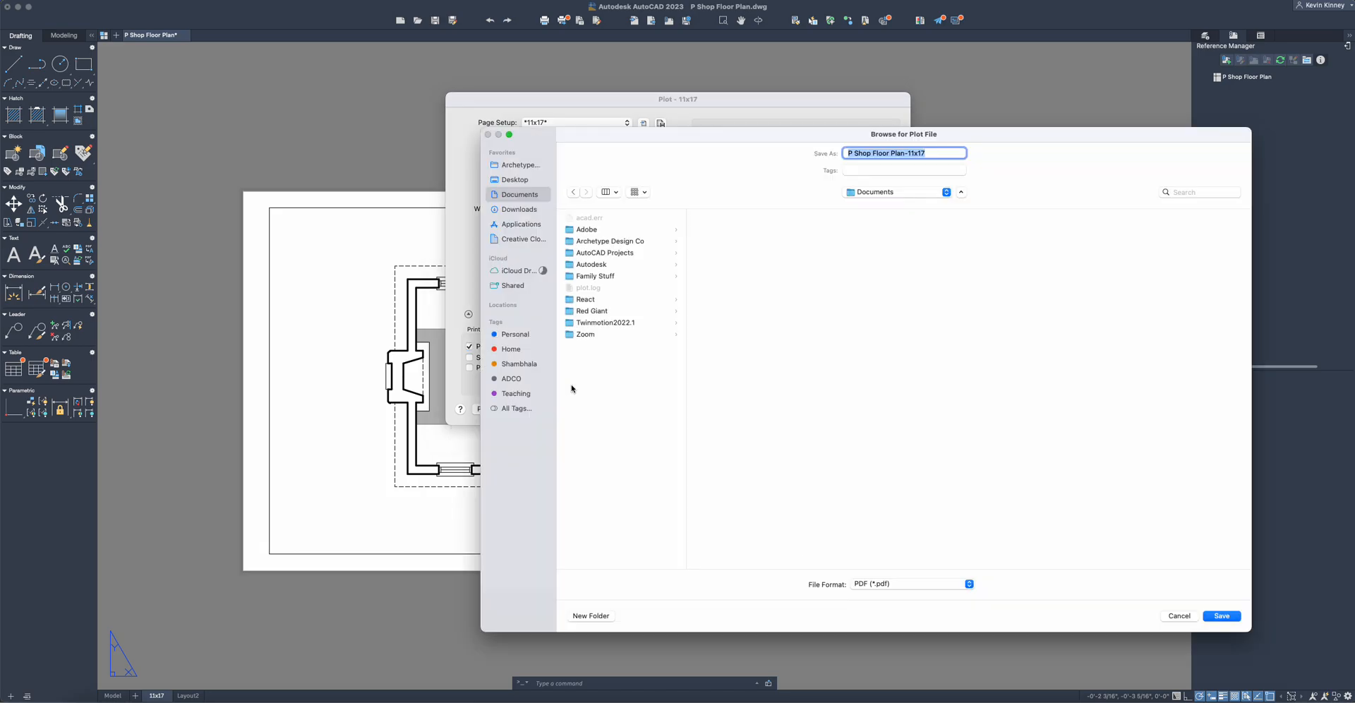
{"action": "left_click", "coordinate": [513, 182]}
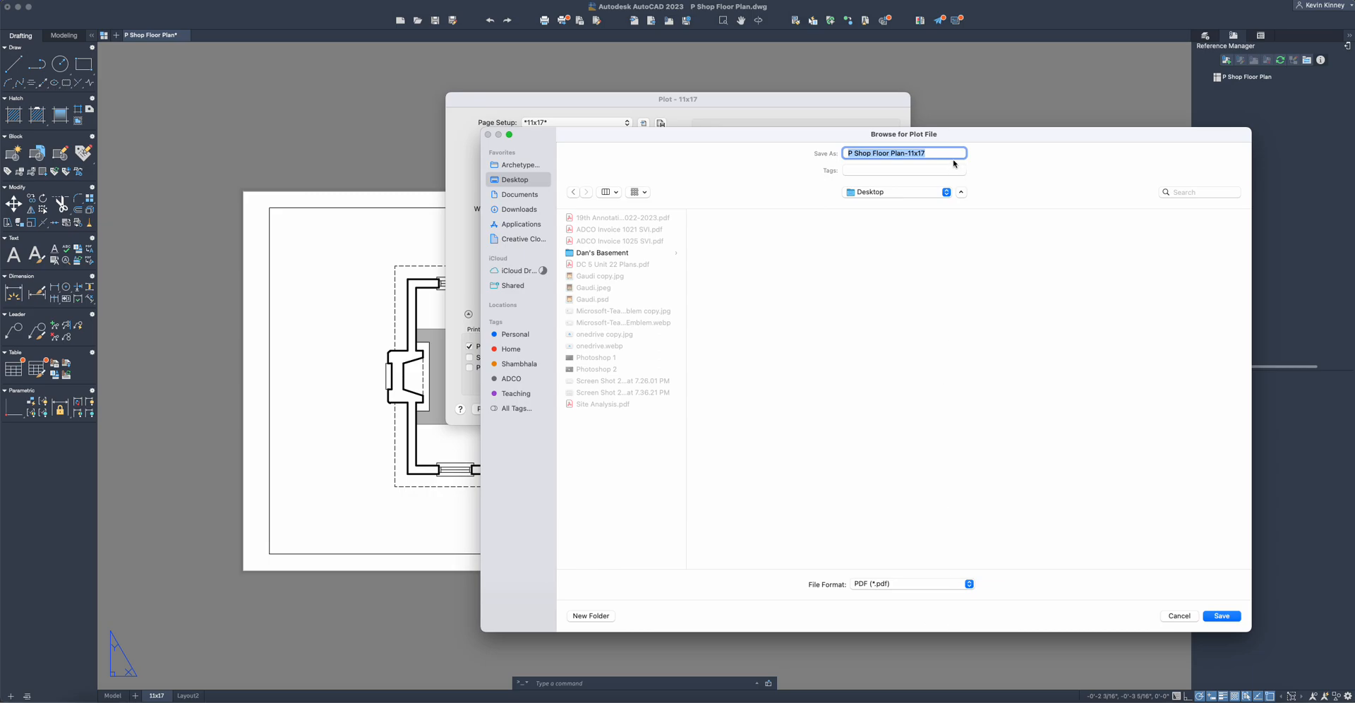
{"action": "type", "text": "PSHIO"}
{"action": "key", "text": "BackSpace"}
{"action": "key", "text": "BackSpace"}
{"action": "type", "text": "OP FLOORPLAN"}
{"action": "key", "text": "Return"}
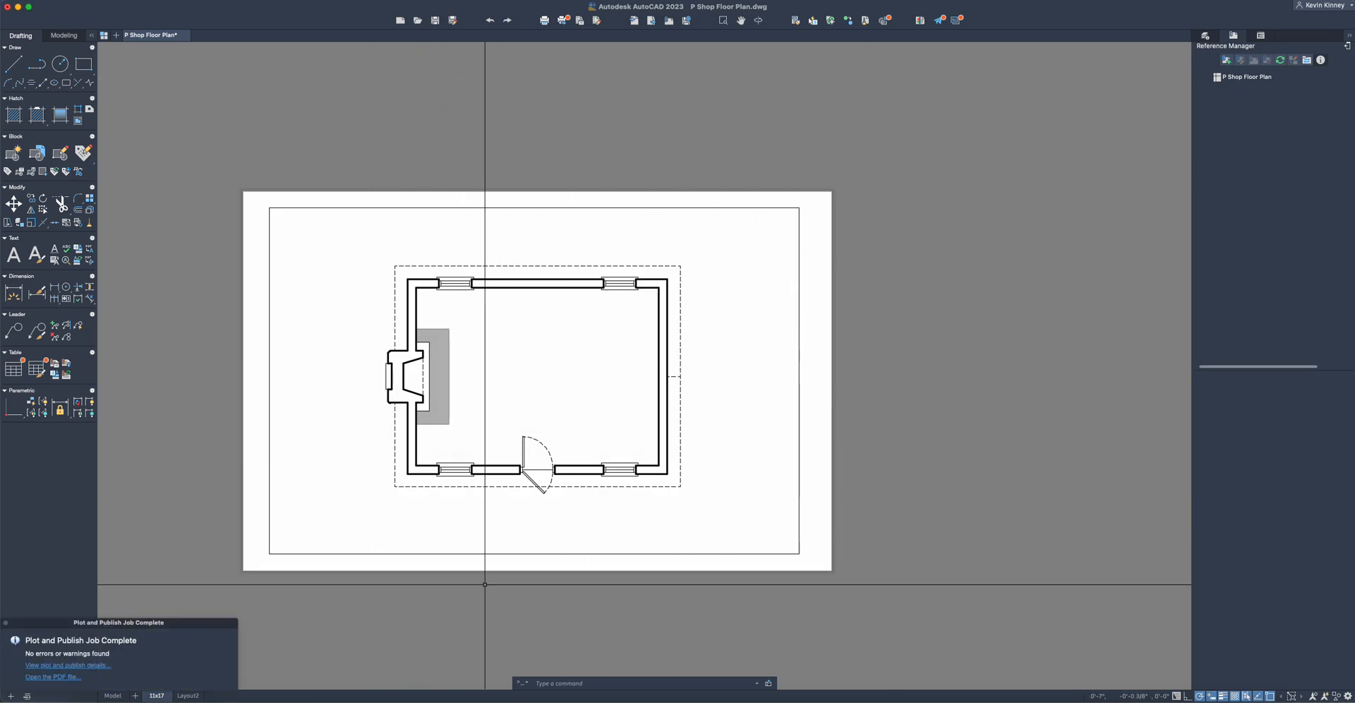
- Switch to Photoshop and open PSHOP FLOORPLAN.pdf from the Desktop
{"action": "left_click", "coordinate": [642, 697]}
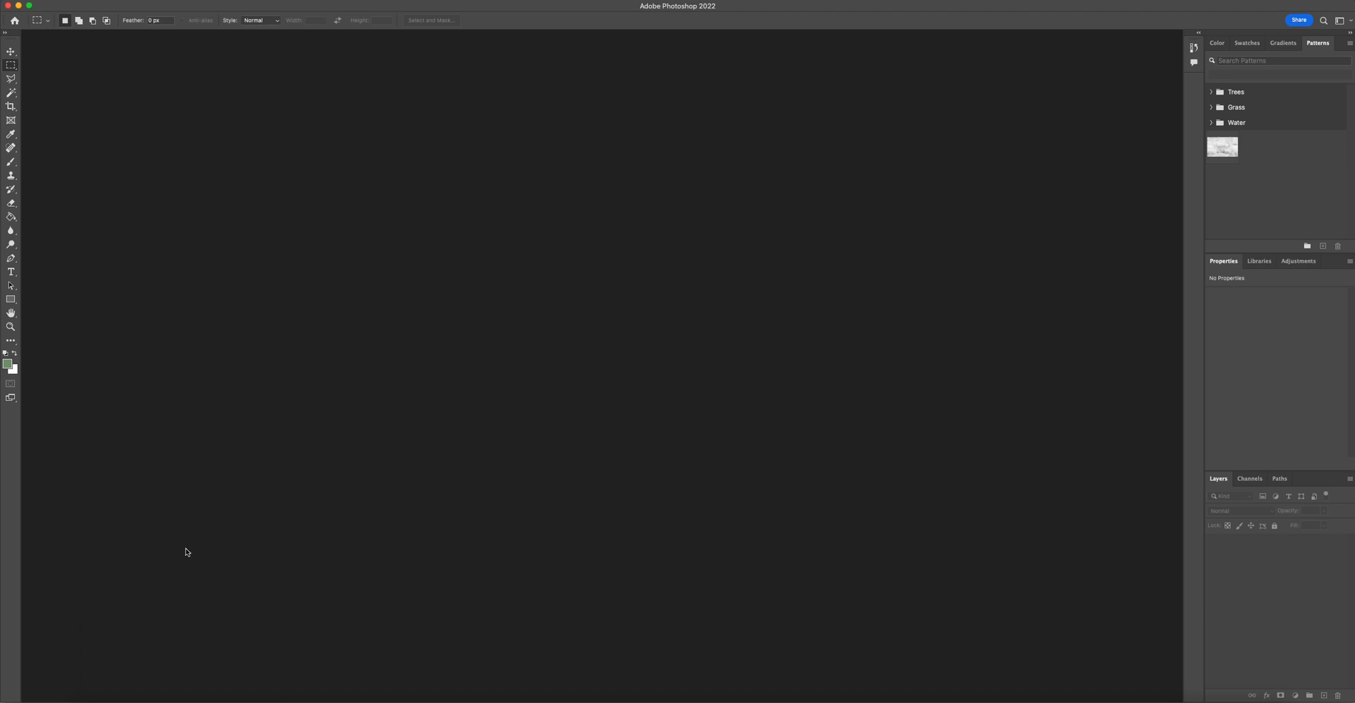
{"action": "left_click", "coordinate": [88, 1]}
{"action": "left_click", "coordinate": [92, 16]}
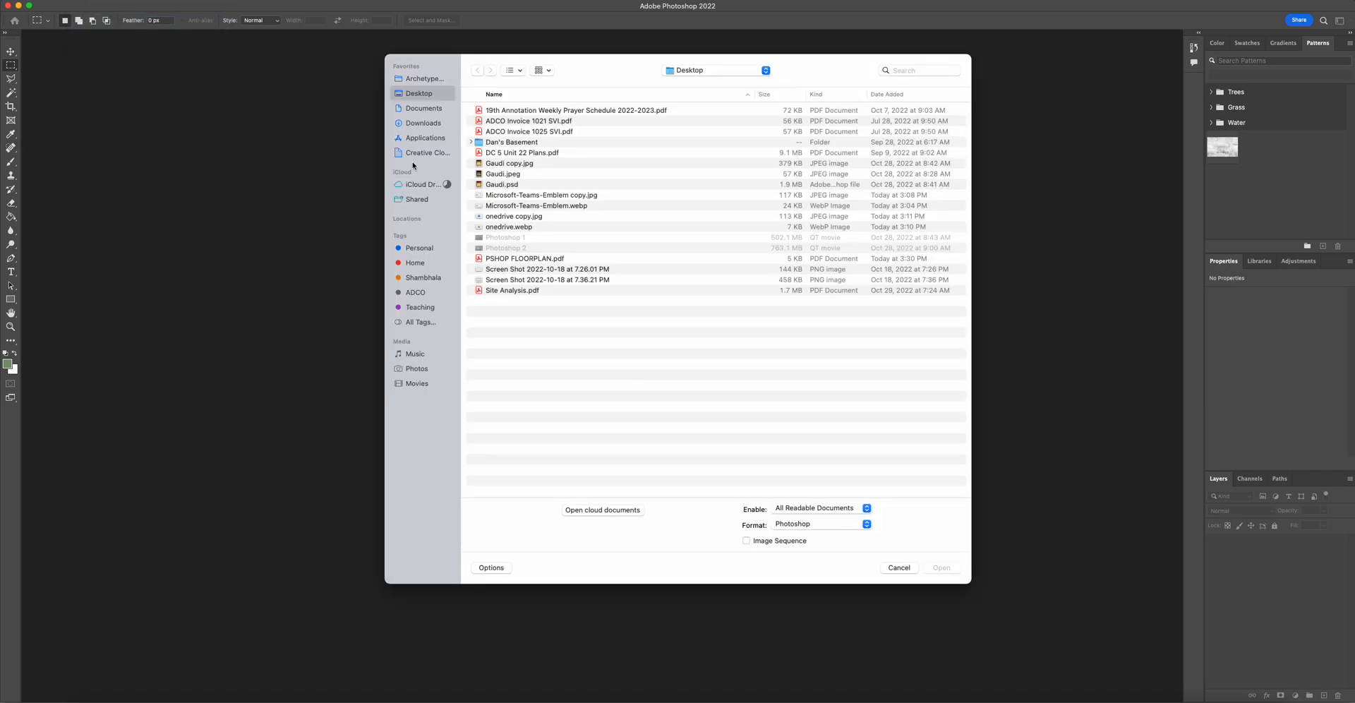
{"action": "left_click", "coordinate": [528, 259]}
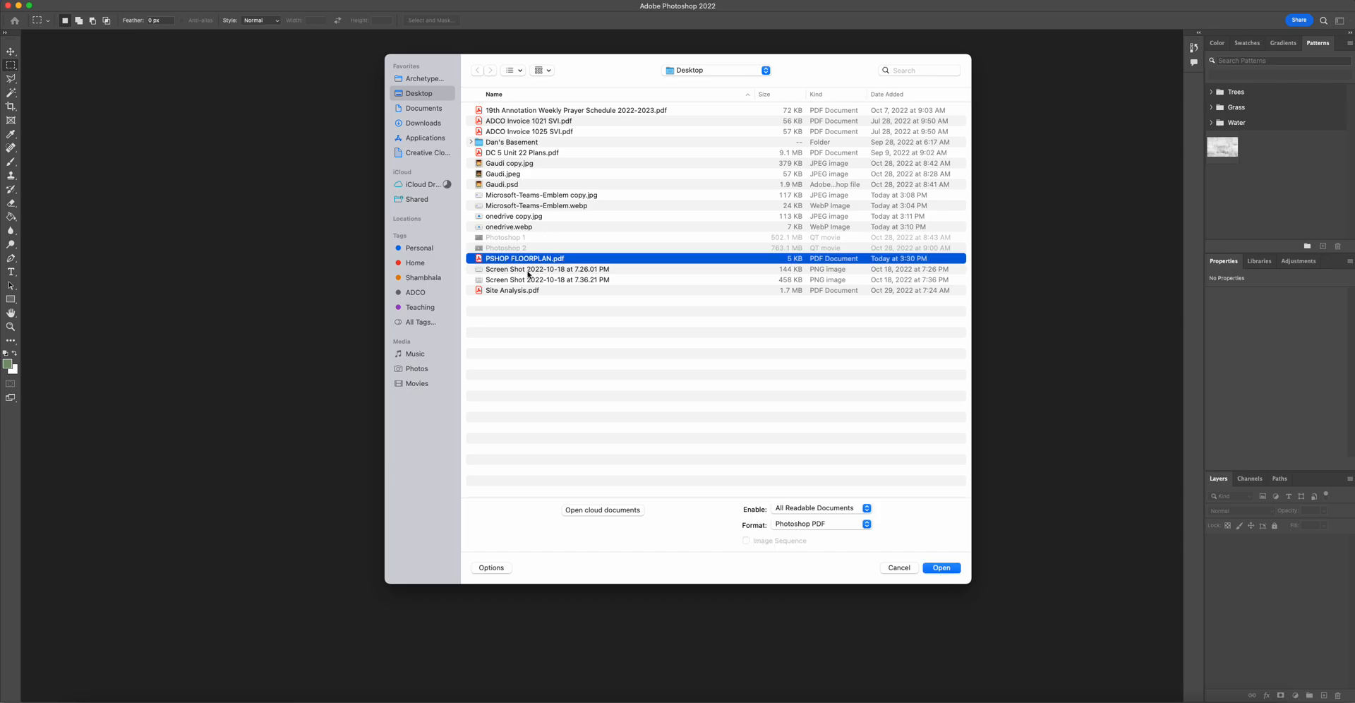
{"action": "left_click", "coordinate": [941, 568]}
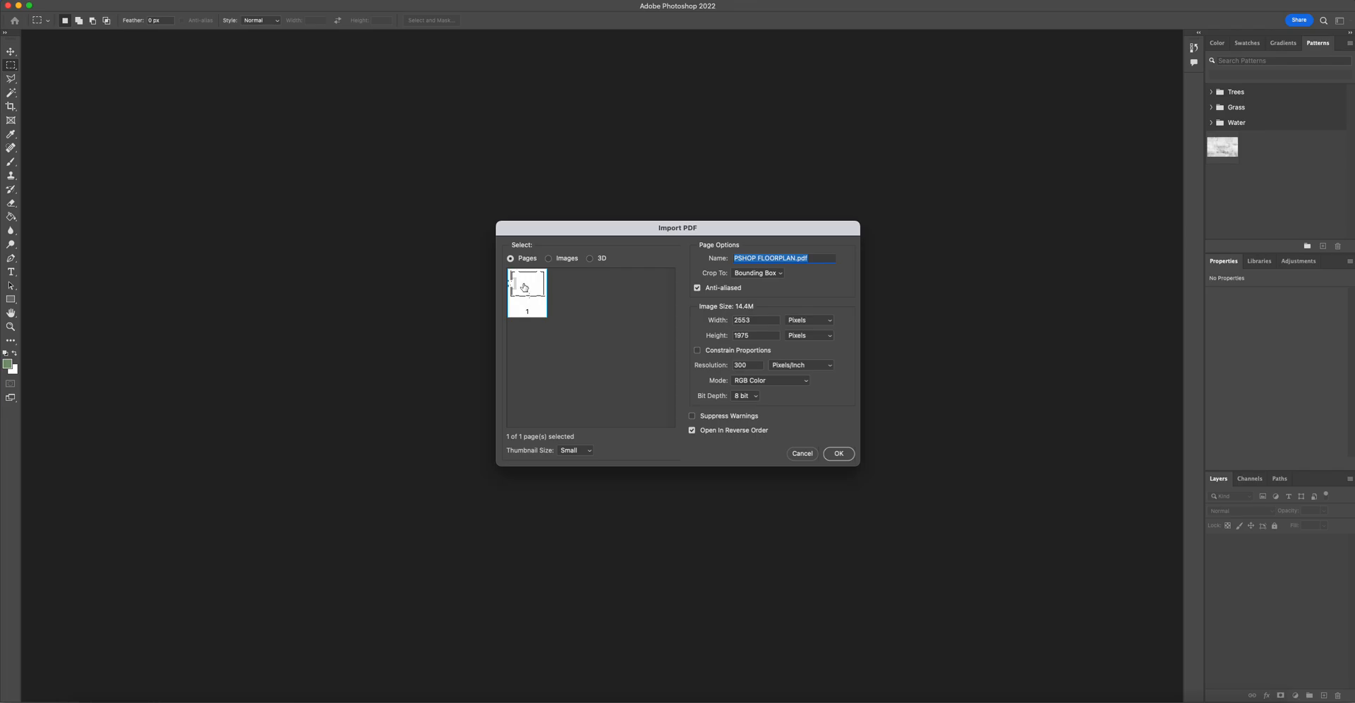
- Import the PDF page at 17 by 11 inches with page-fit thumbnails, then close the document without saving
{"action": "left_click", "coordinate": [831, 321]}
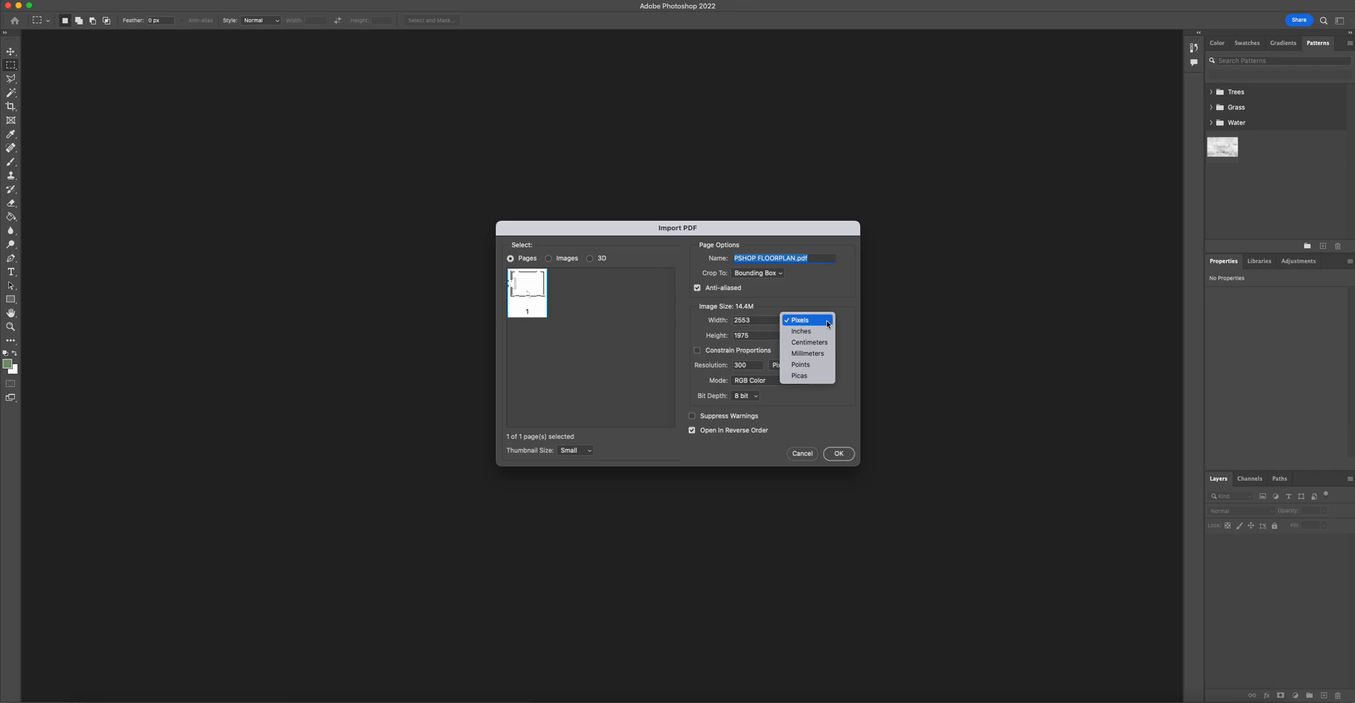
{"action": "left_click", "coordinate": [817, 332]}
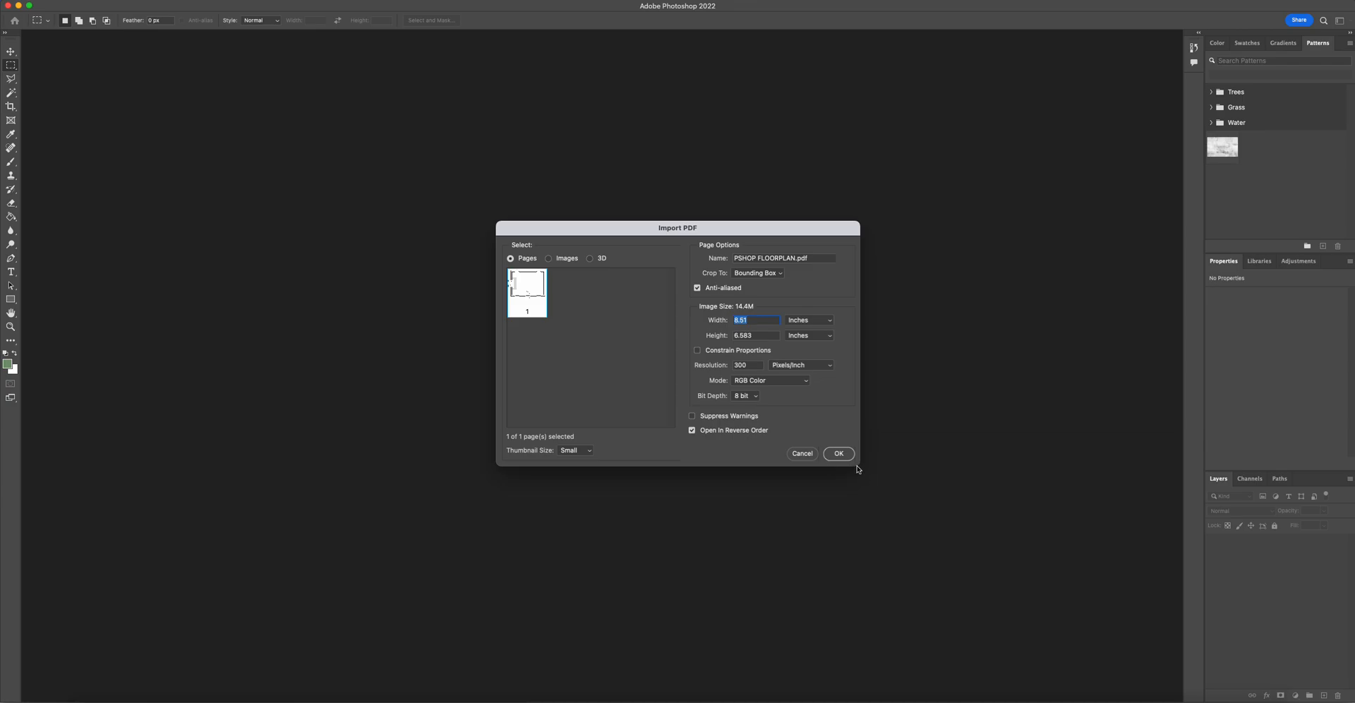
{"action": "left_click", "coordinate": [588, 450]}
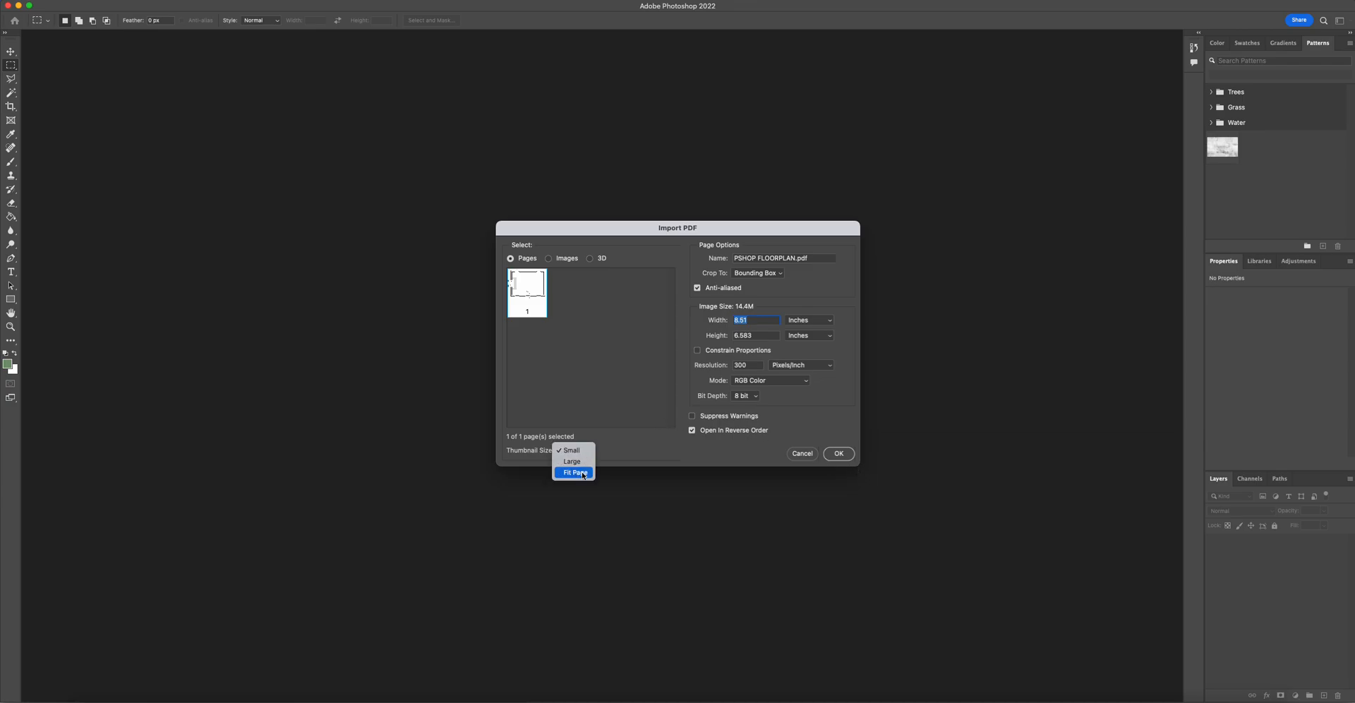
{"action": "left_click", "coordinate": [582, 472]}
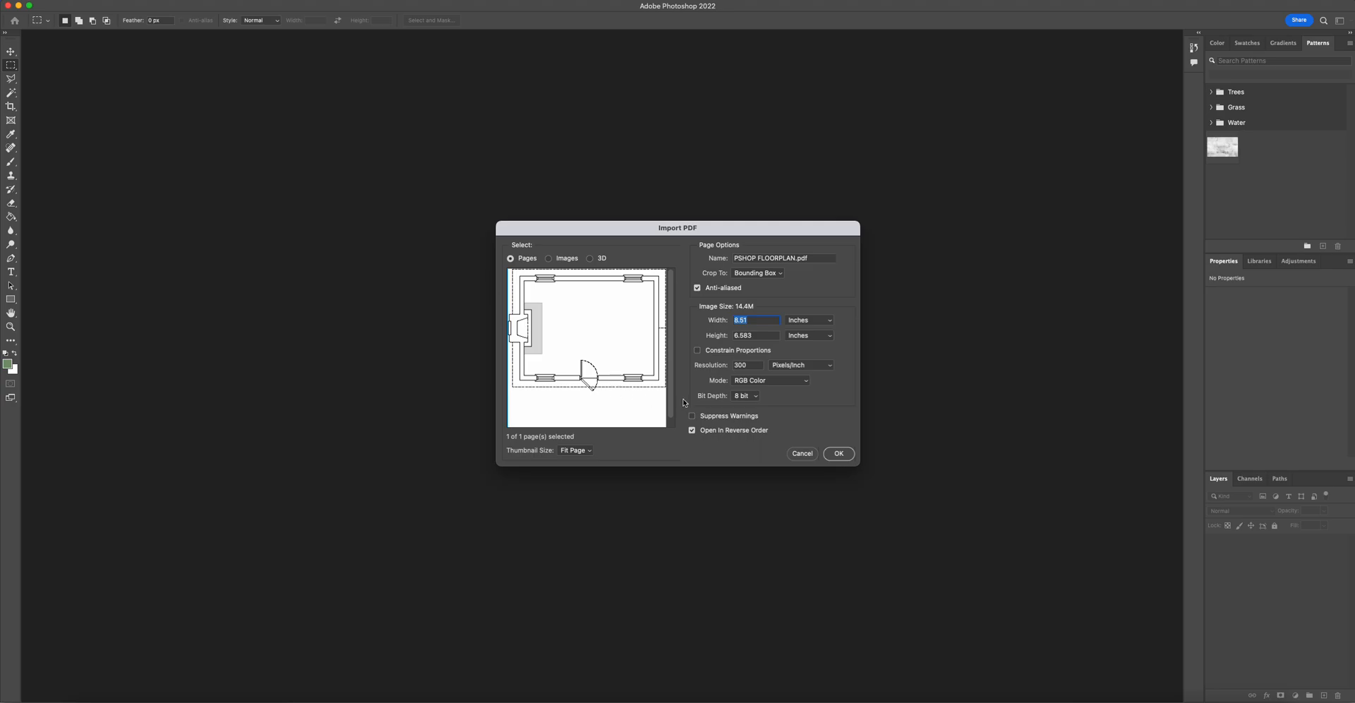
{"action": "type", "text": "17"}
{"action": "key", "text": "Tab"}
{"action": "type", "text": "11"}
{"action": "left_click", "coordinate": [760, 321]}
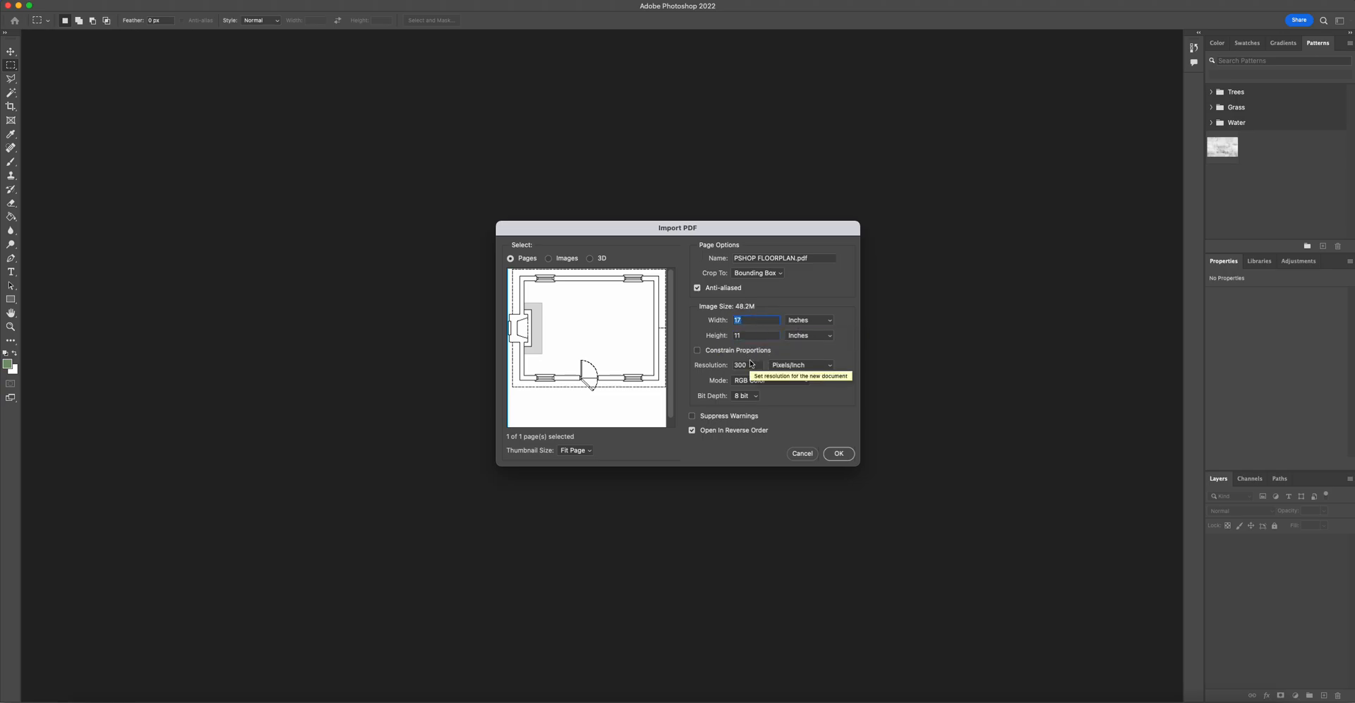
{"action": "left_click", "coordinate": [833, 453]}
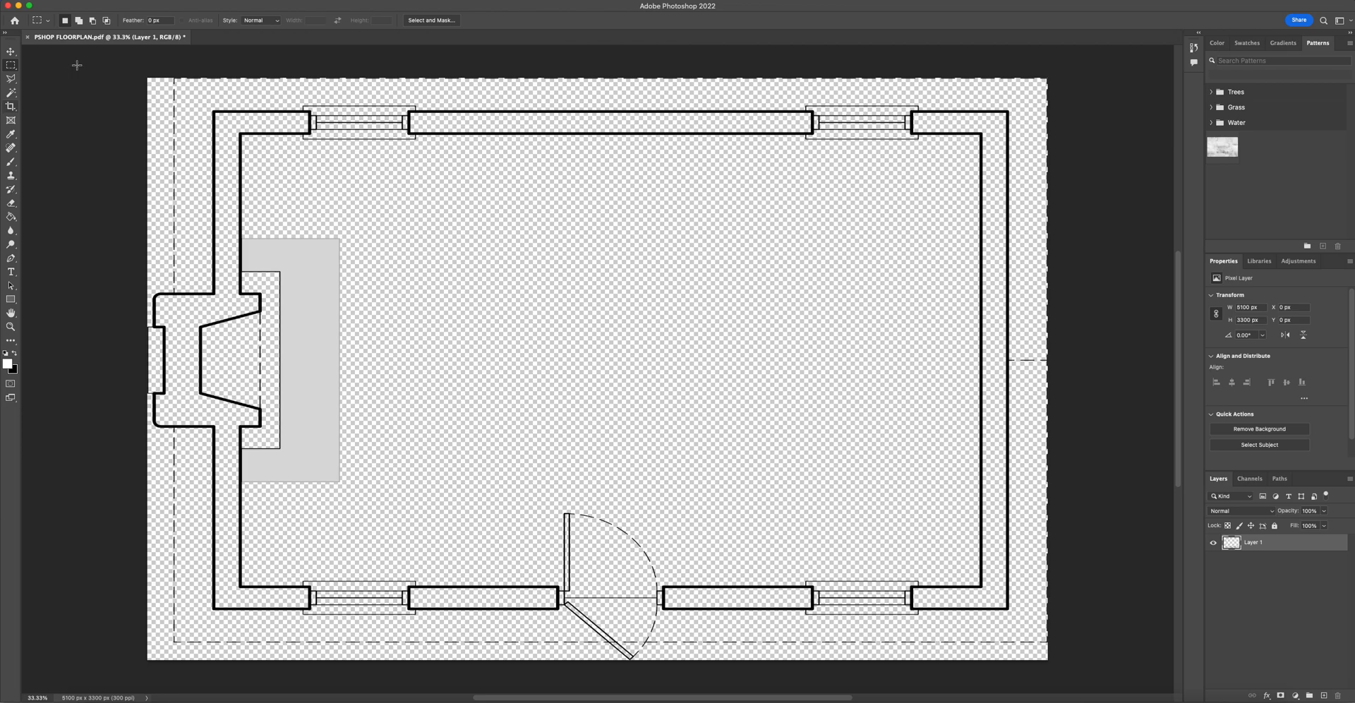
{"action": "left_click", "coordinate": [28, 37]}
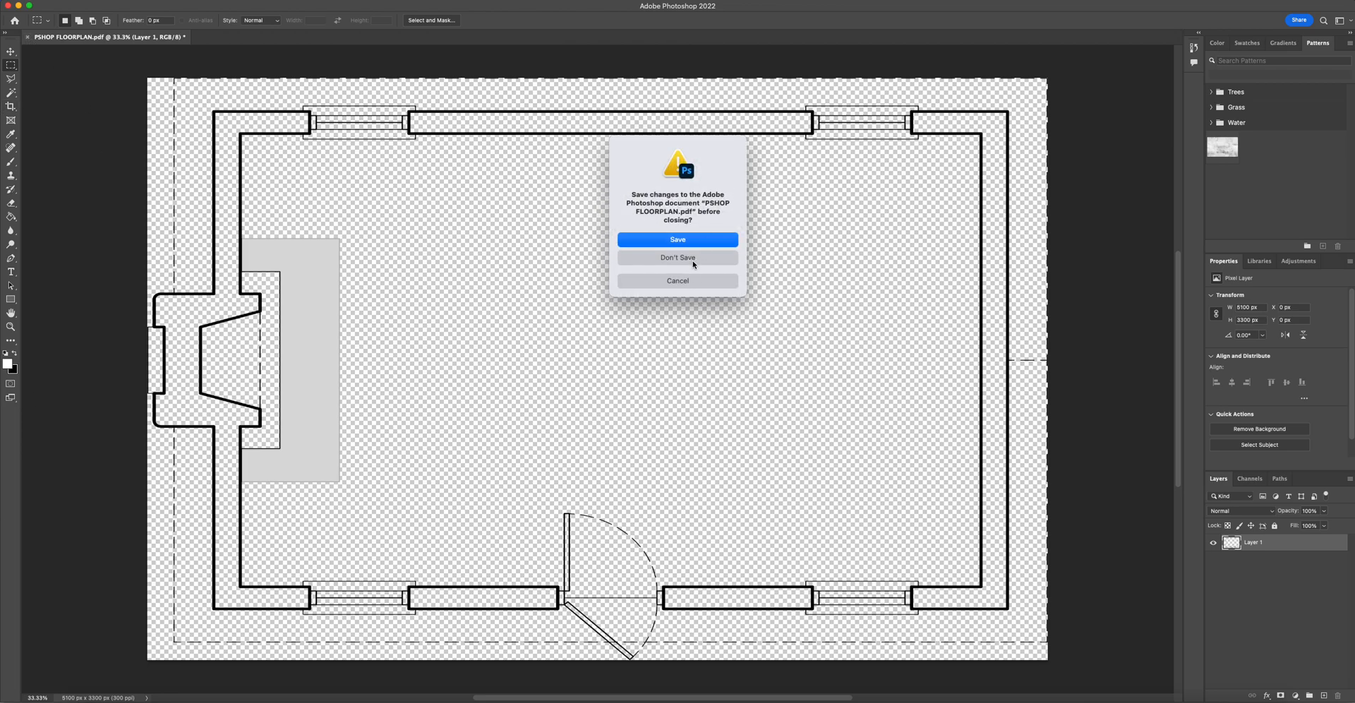
{"action": "left_click", "coordinate": [693, 264]}
- Reopen PSHOP FLOORPLAN.pdf from the Desktop and import it at its default page size
{"action": "left_click", "coordinate": [71, 7]}
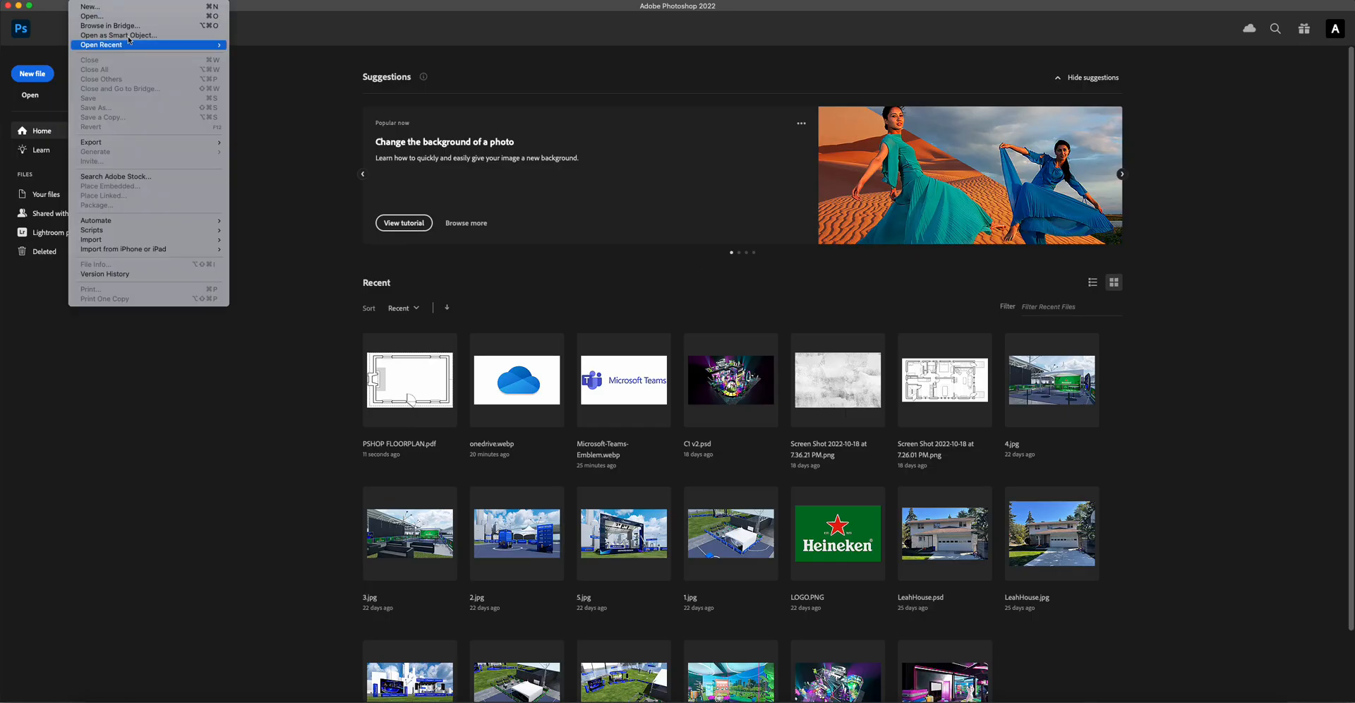
{"action": "left_click", "coordinate": [121, 17]}
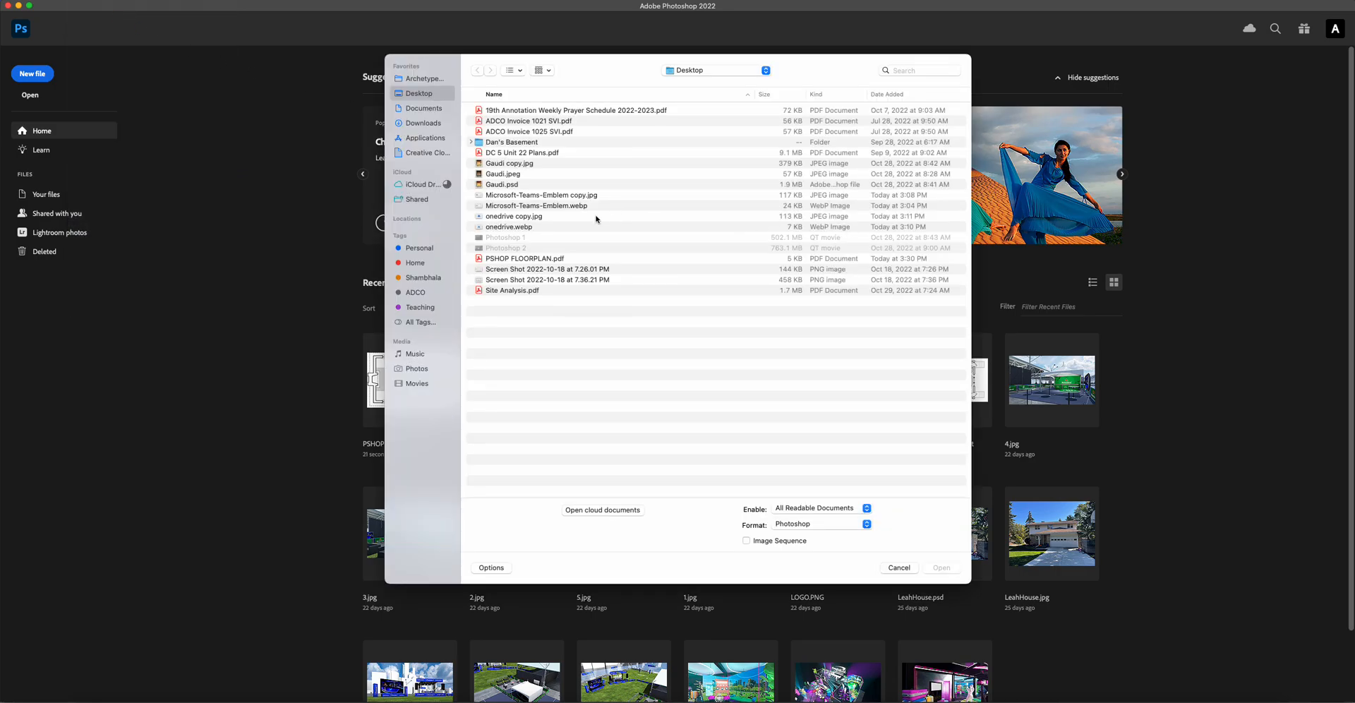
{"action": "double_click", "coordinate": [509, 260]}
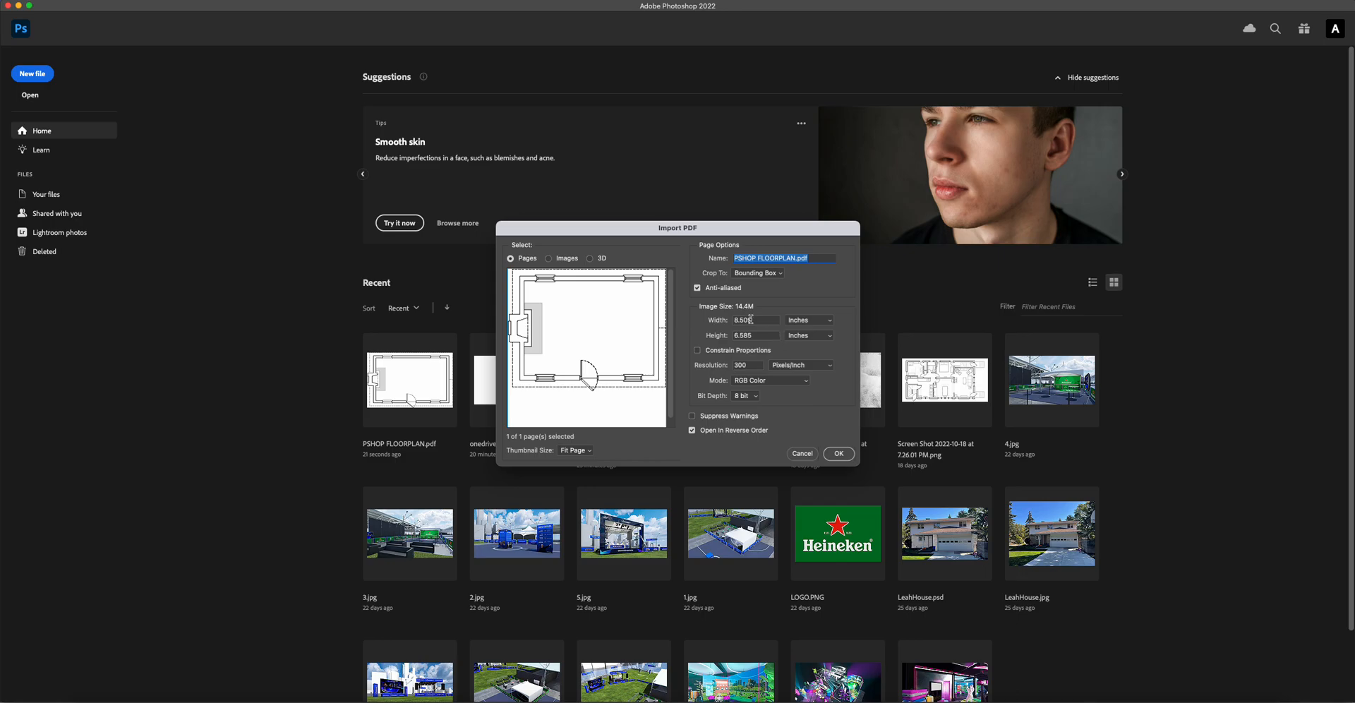
{"action": "left_click", "coordinate": [837, 453]}
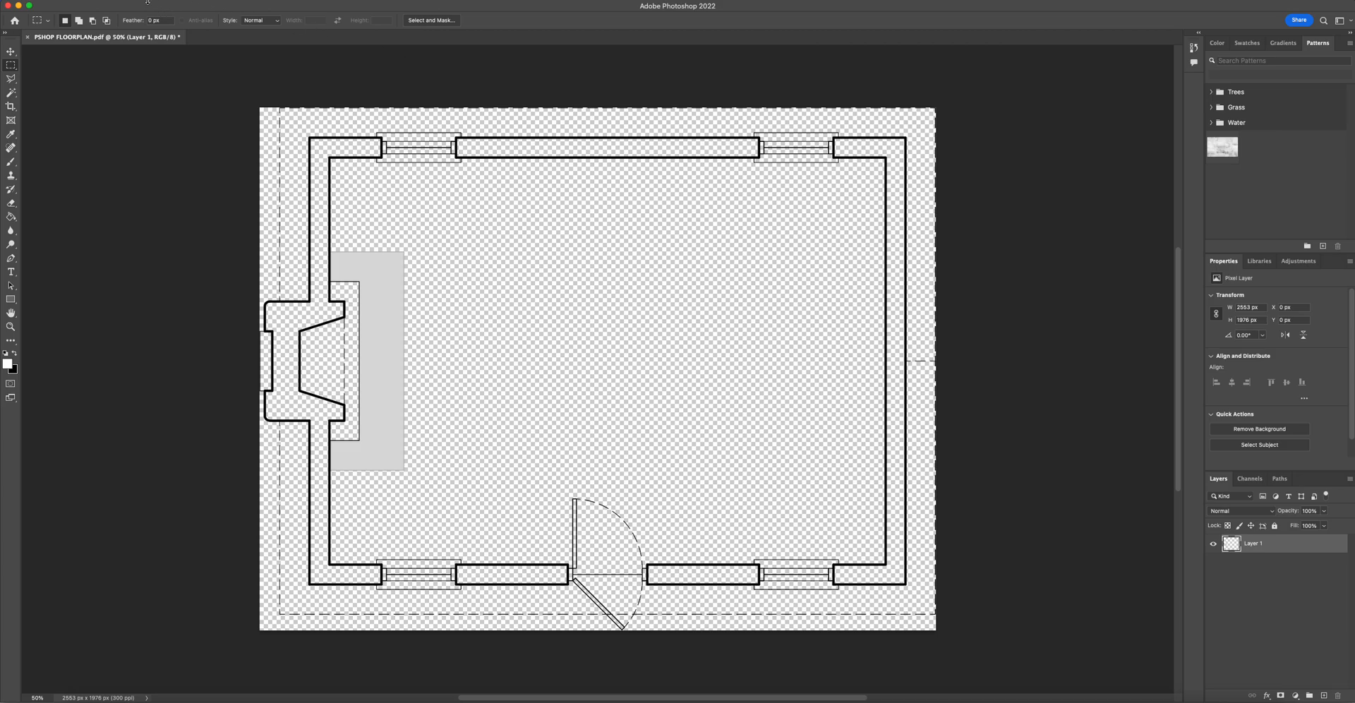
- Enlarge the canvas to 17 inches wide by 11 inches high
{"action": "left_click", "coordinate": [152, 4]}
{"action": "left_click", "coordinate": [146, 81]}
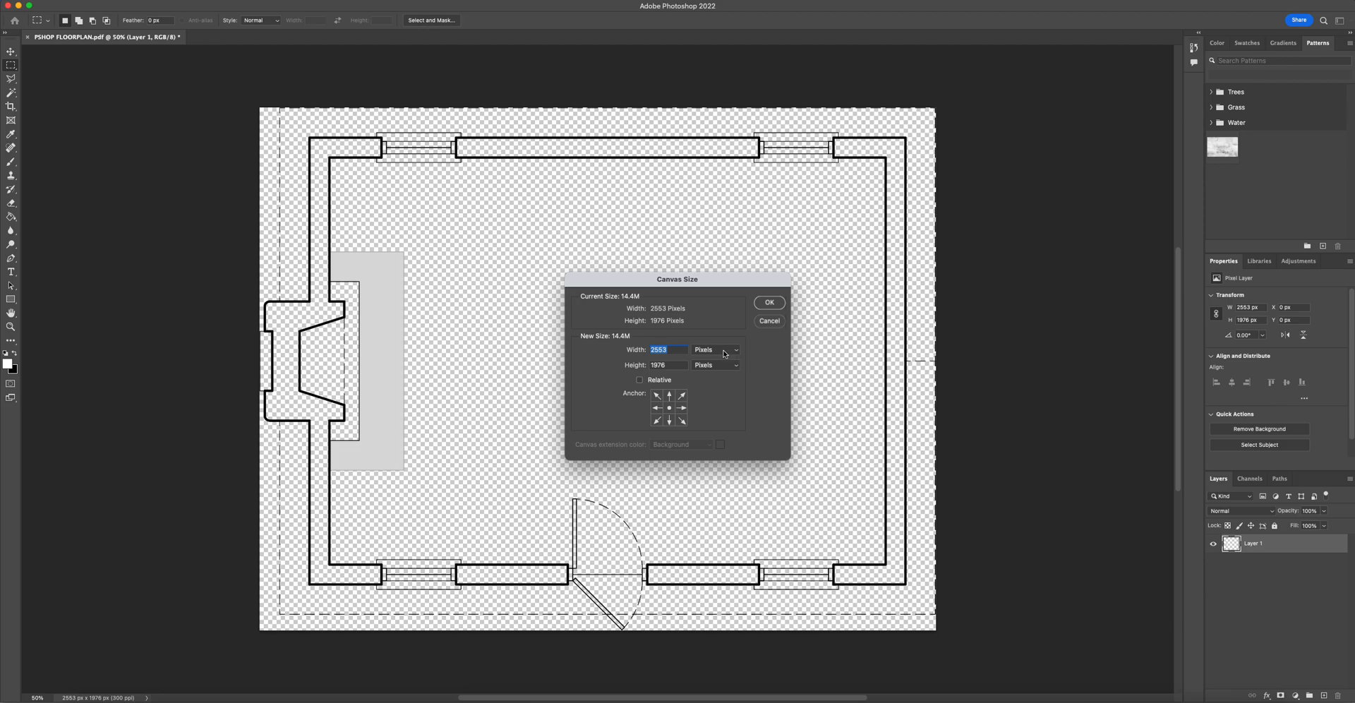
{"action": "left_click", "coordinate": [726, 352]}
{"action": "left_click", "coordinate": [719, 362]}
{"action": "left_click", "coordinate": [676, 351]}
{"action": "double_click", "coordinate": [676, 350]}
{"action": "type", "text": "17"}
{"action": "key", "text": "Tab"}
{"action": "type", "text": "11"}
{"action": "left_click", "coordinate": [768, 304]}
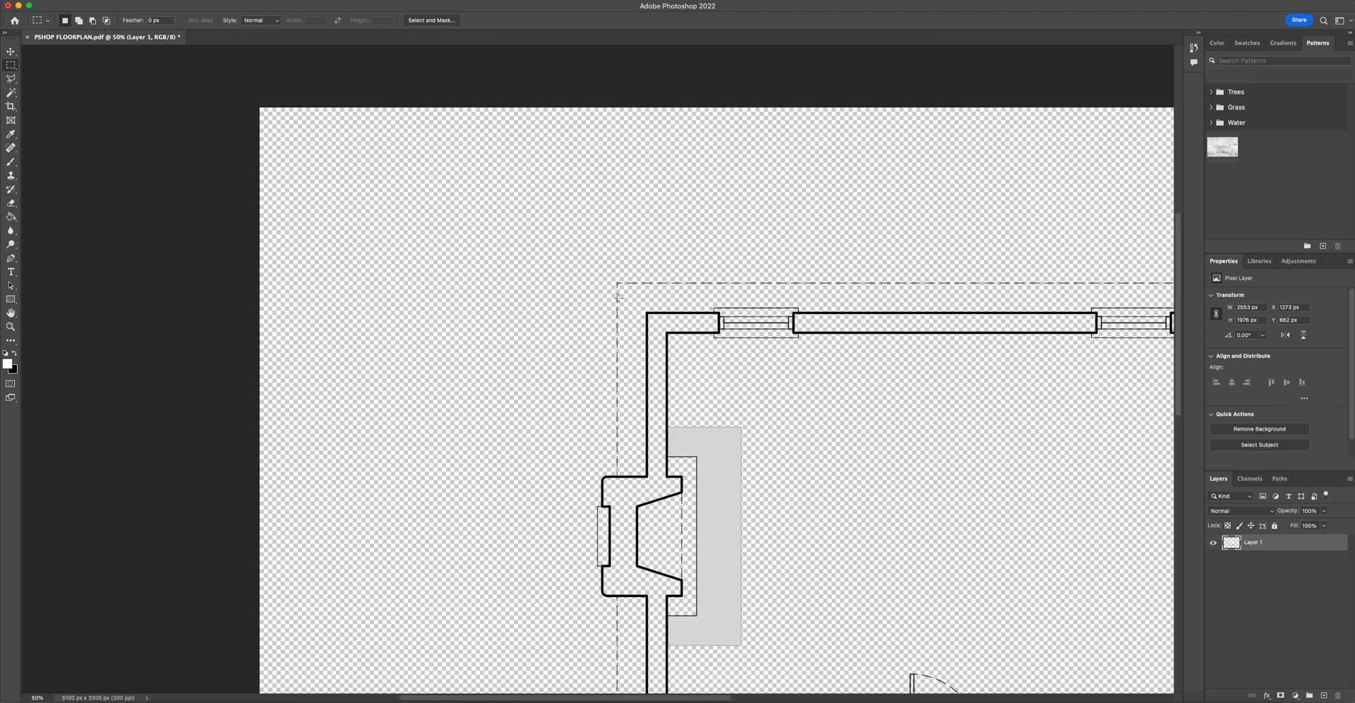
{"action": "key", "text": "super+0"}
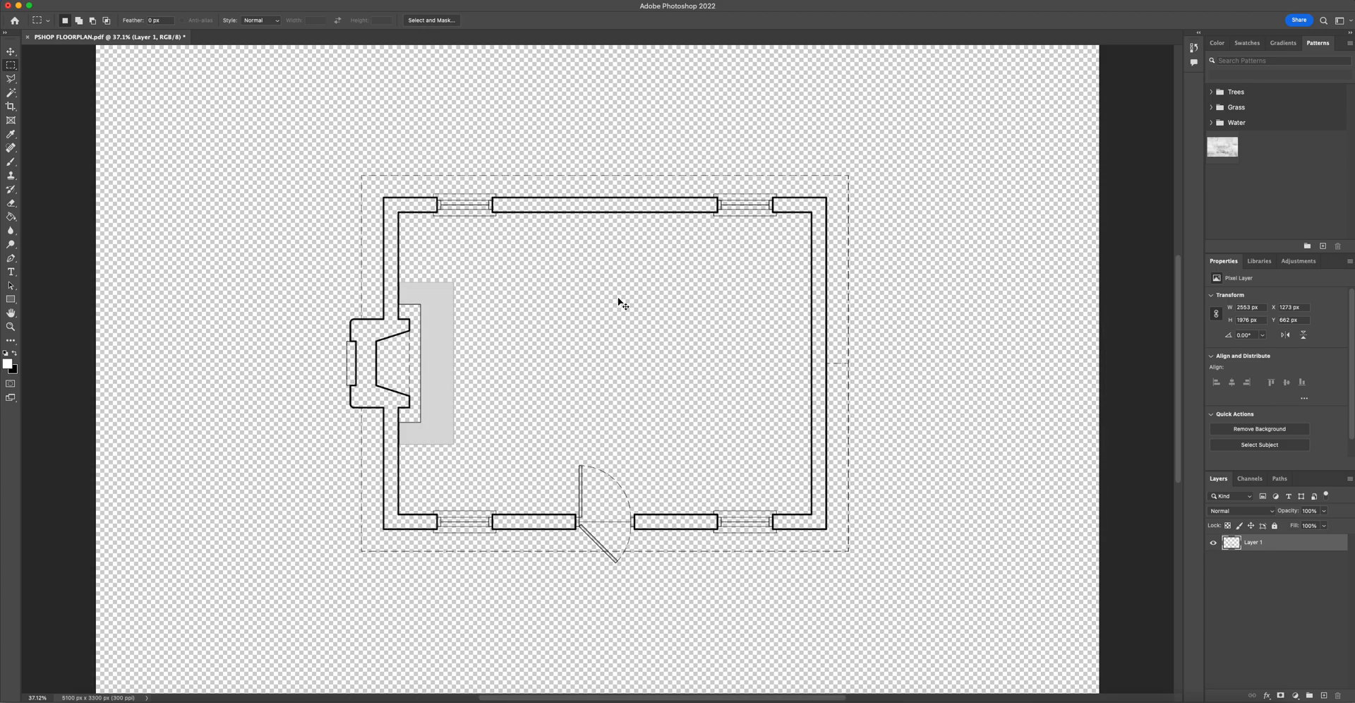
{"action": "key", "text": "super+minus"}
{"action": "key", "text": "super+minus"}
{"action": "key", "text": "super+equal"}
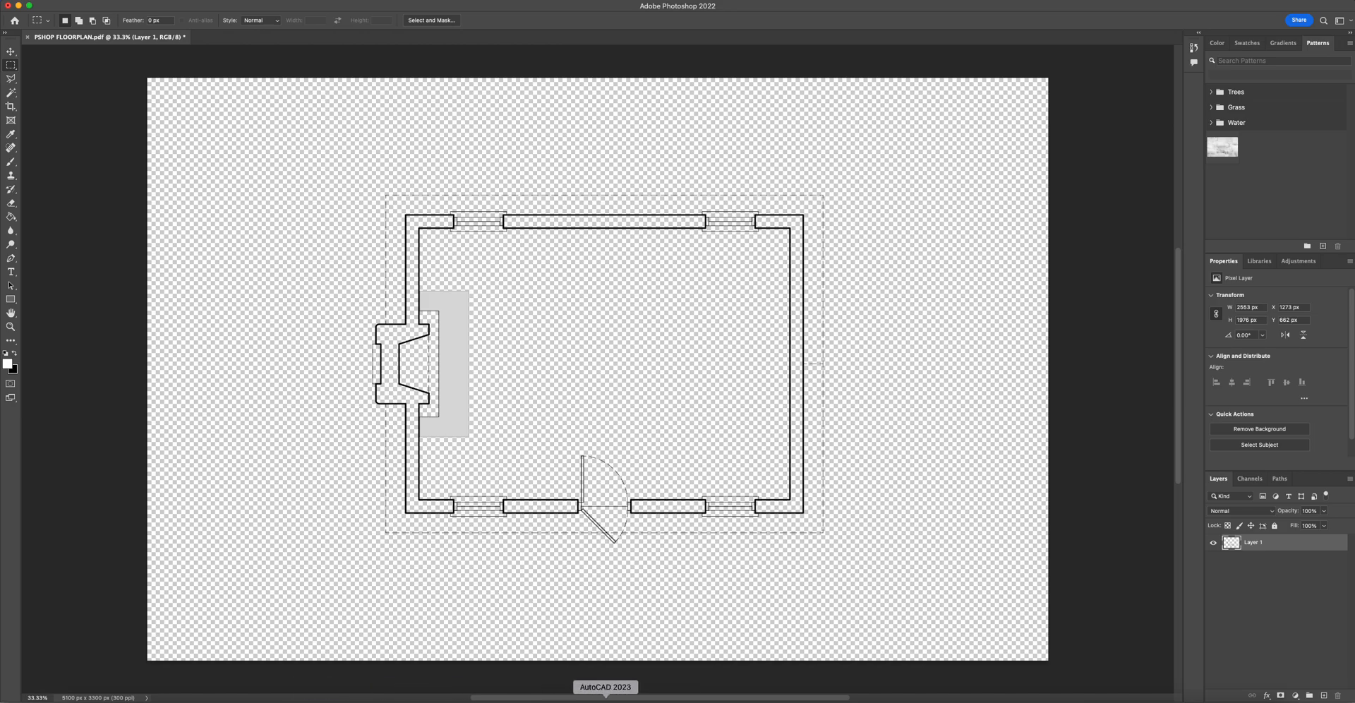
{"action": "left_click", "coordinate": [605, 698]}
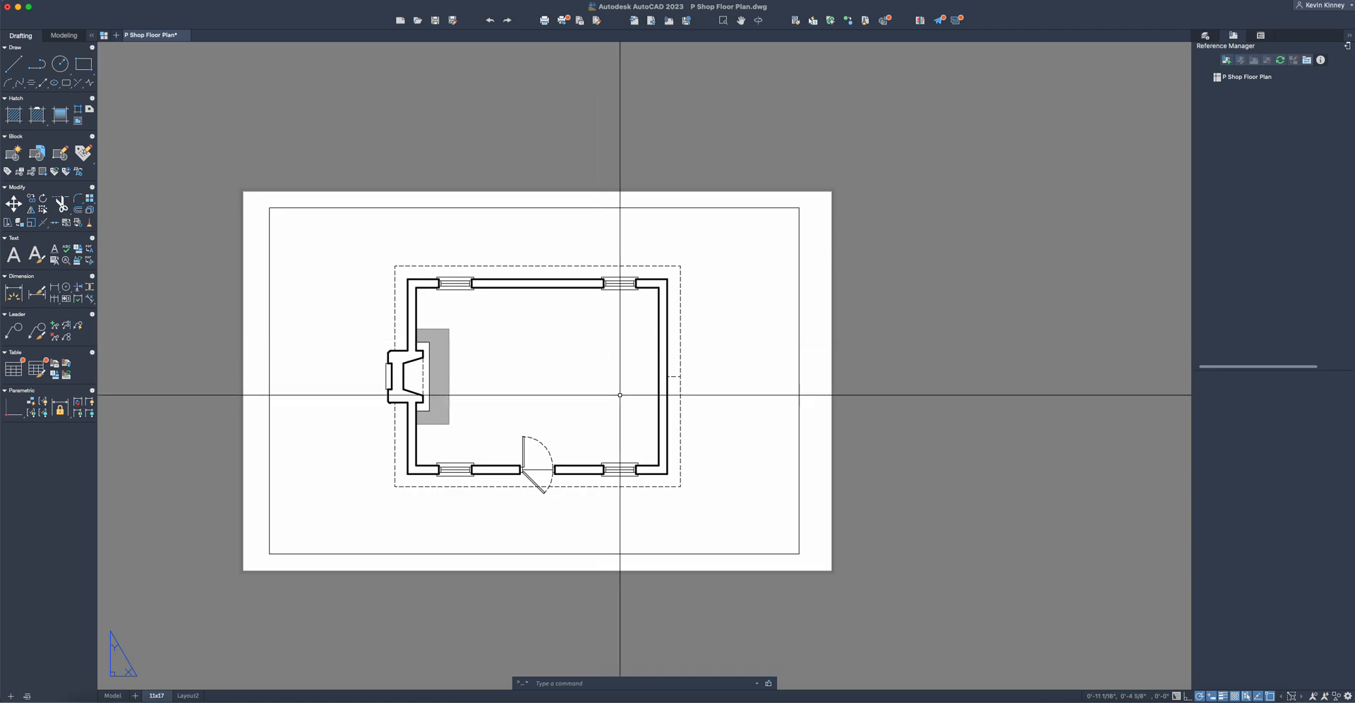
{"action": "left_click", "coordinate": [642, 697]}
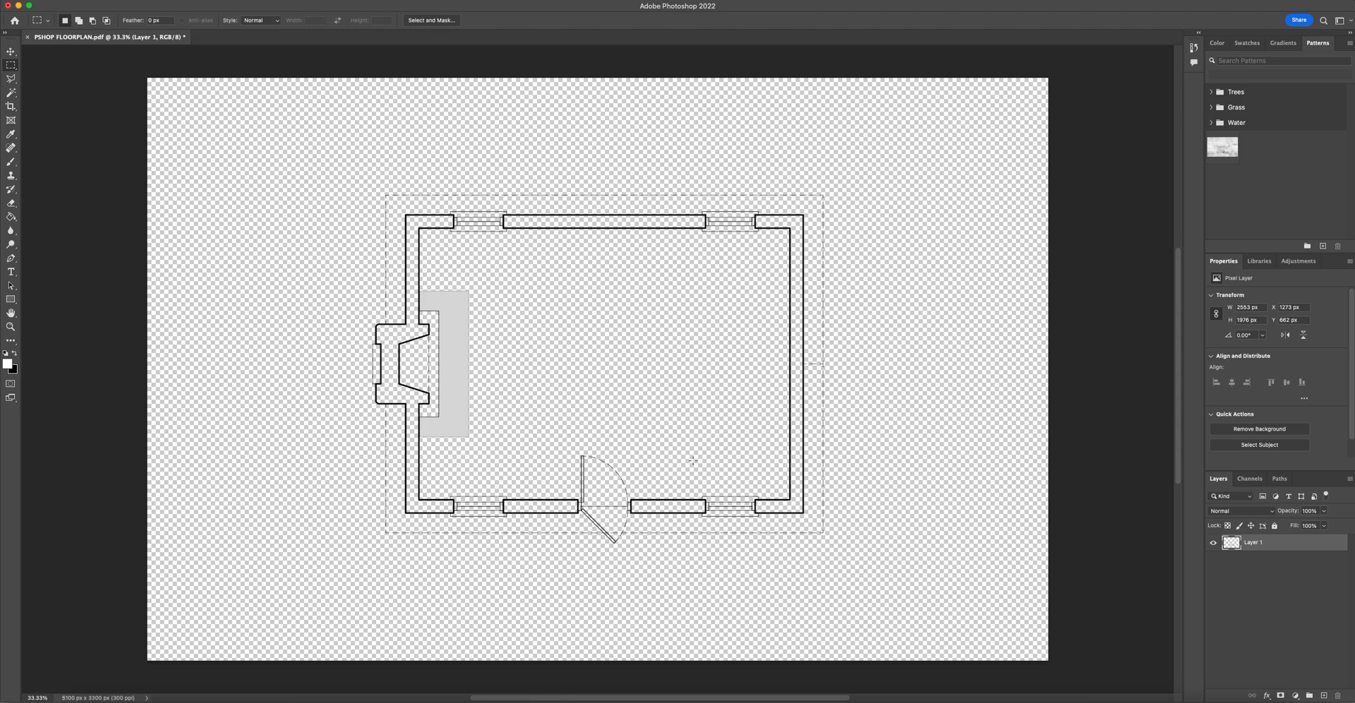
- Rename the floor plan layer to Floor Plan
{"action": "key", "text": "super+minus"}
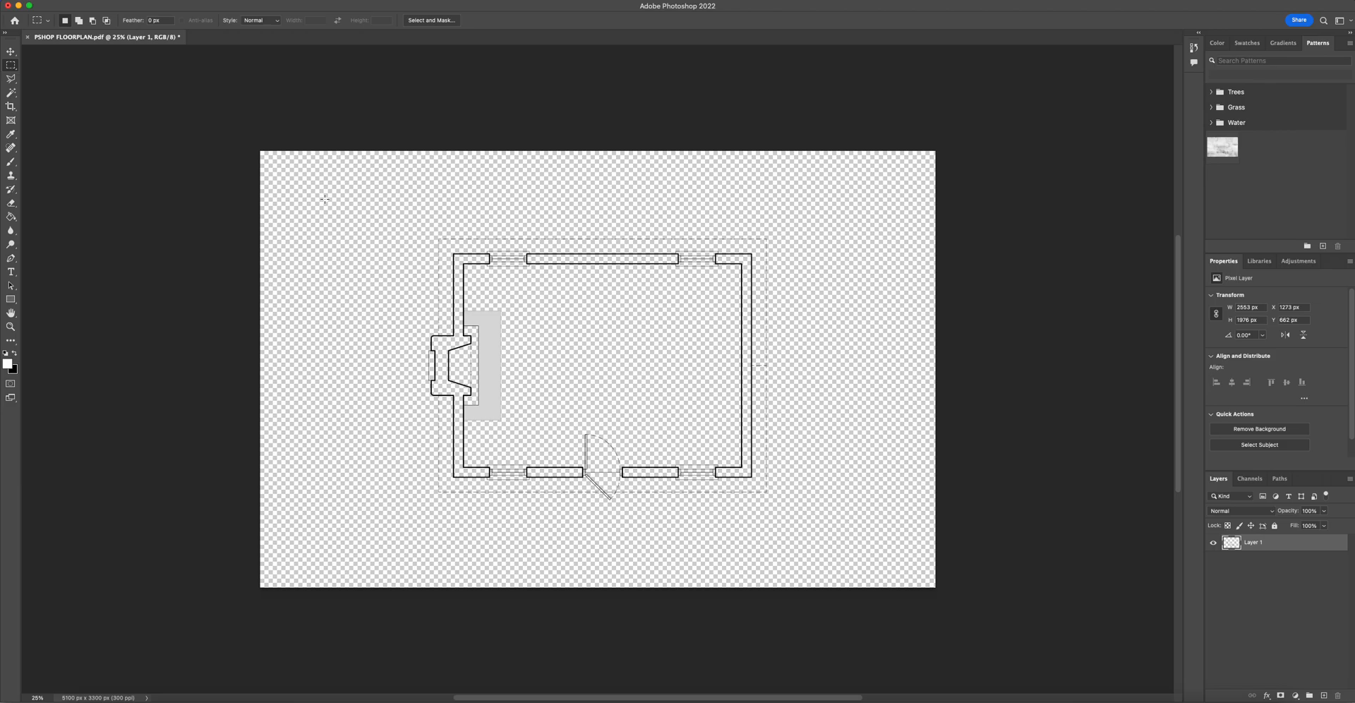
{"action": "double_click", "coordinate": [1254, 542]}
{"action": "type", "text": "Floor Plan"}
{"action": "key", "text": "Return"}
- Add a new layer named Background and move it beneath the Floor Plan layer
{"action": "left_click", "coordinate": [1324, 695]}
{"action": "double_click", "coordinate": [1250, 542]}
{"action": "type", "text": "Background"}
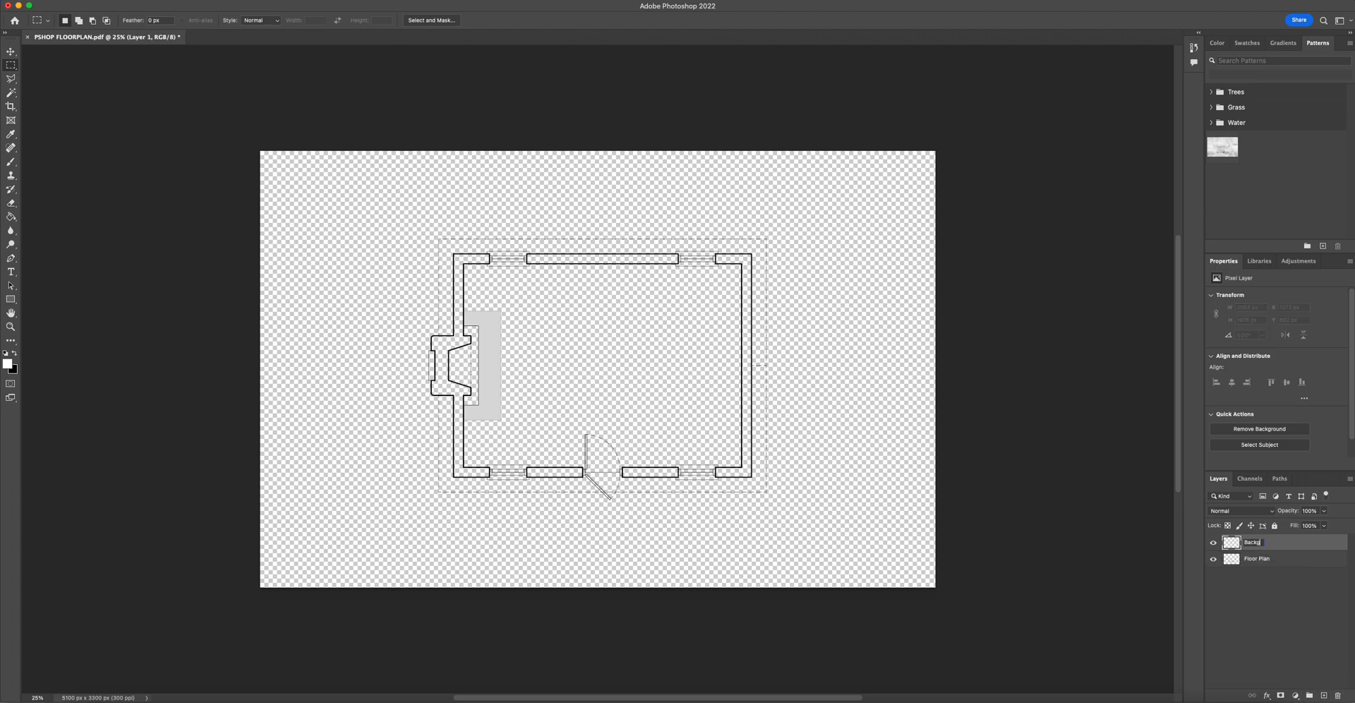
{"action": "key", "text": "Return"}
{"action": "left_click_drag", "start_coordinate": [1304, 545], "coordinate": [1301, 568]}
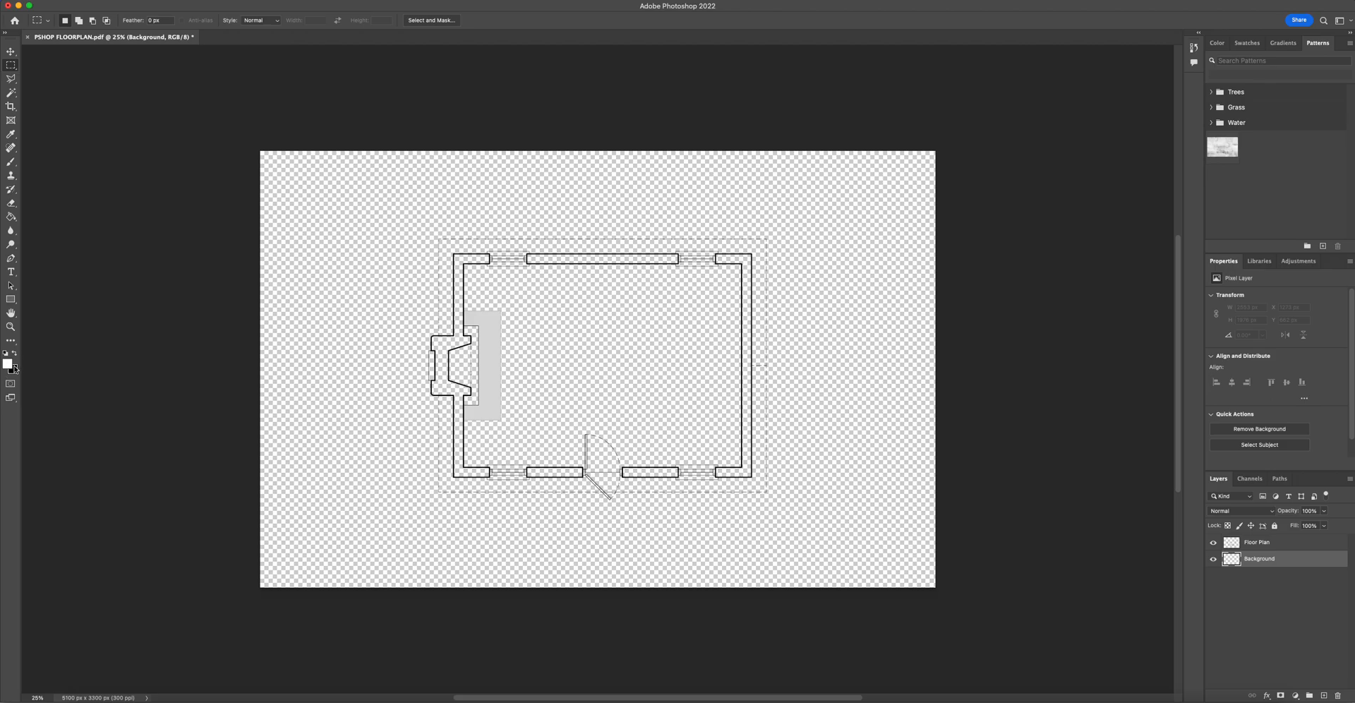
- Fill the Background layer with white using the Paint Bucket tool, then return to the Rectangular Marquee tool
{"action": "left_click", "coordinate": [12, 219]}
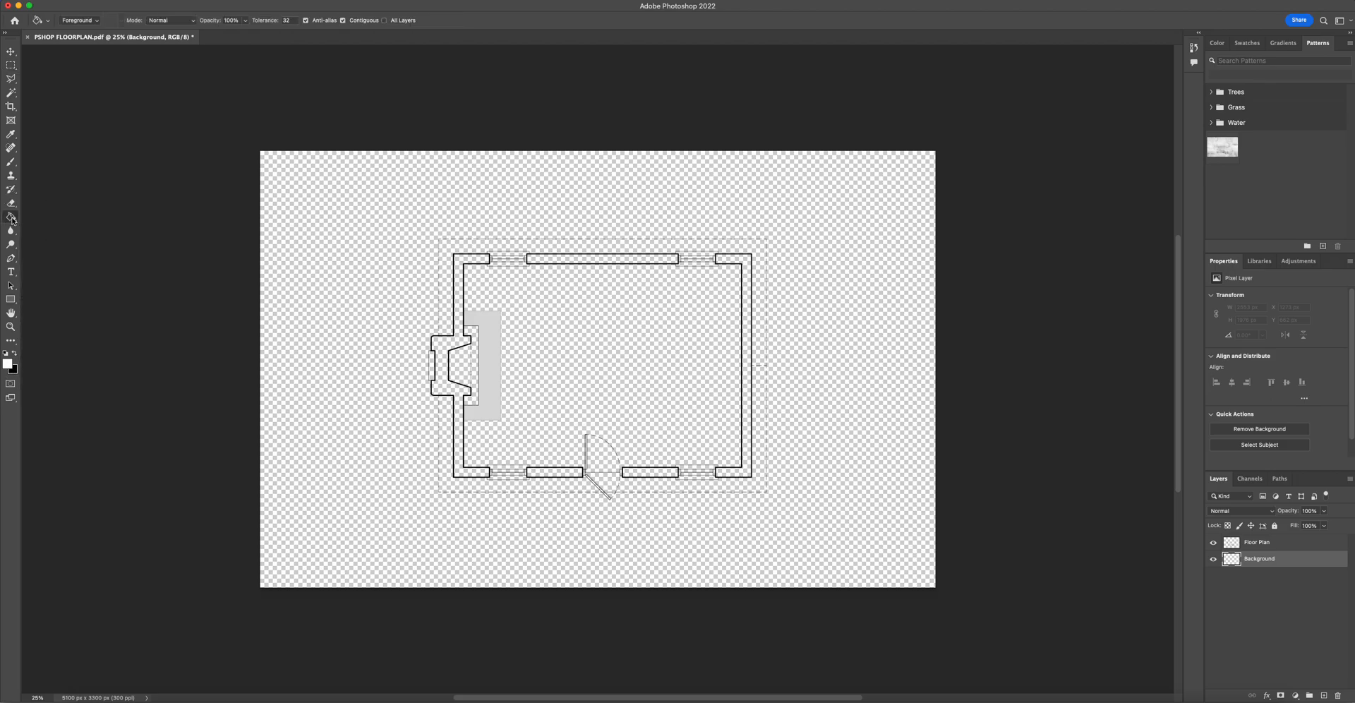
{"action": "left_click", "coordinate": [11, 217]}
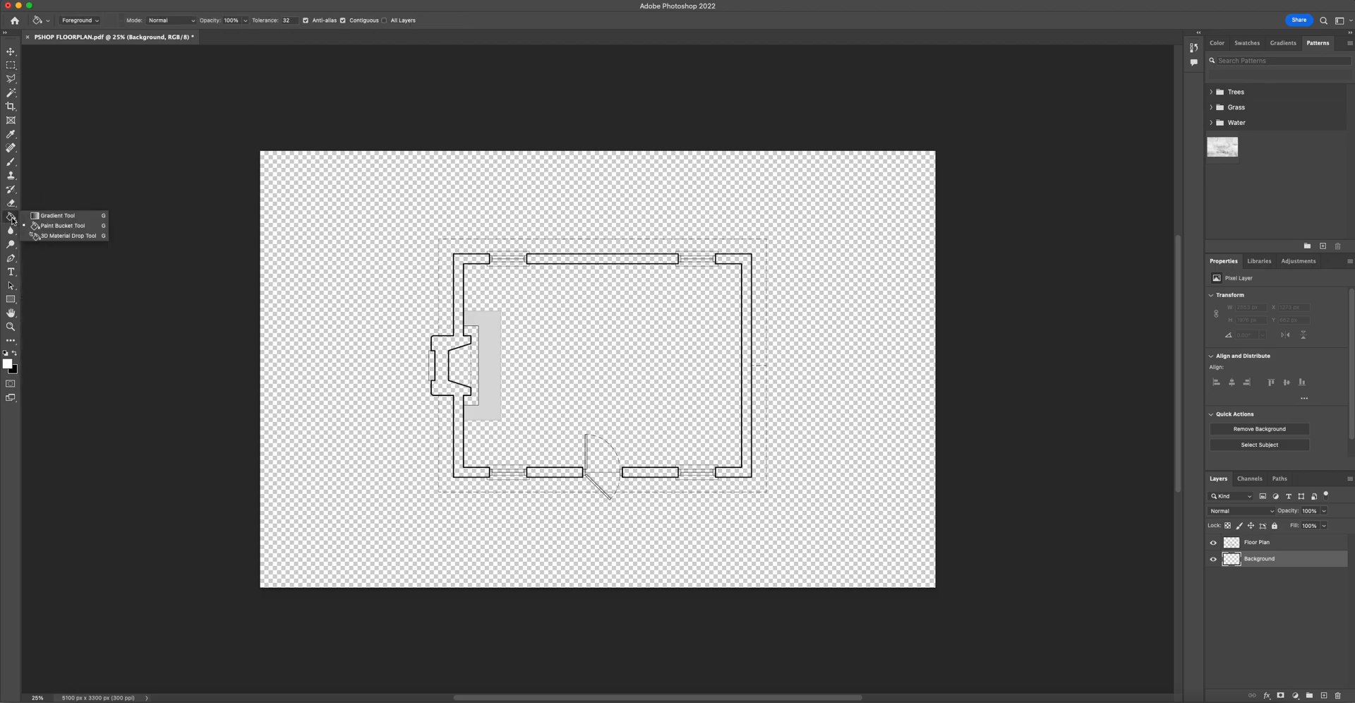
{"action": "left_click", "coordinate": [69, 218]}
{"action": "left_click", "coordinate": [12, 220]}
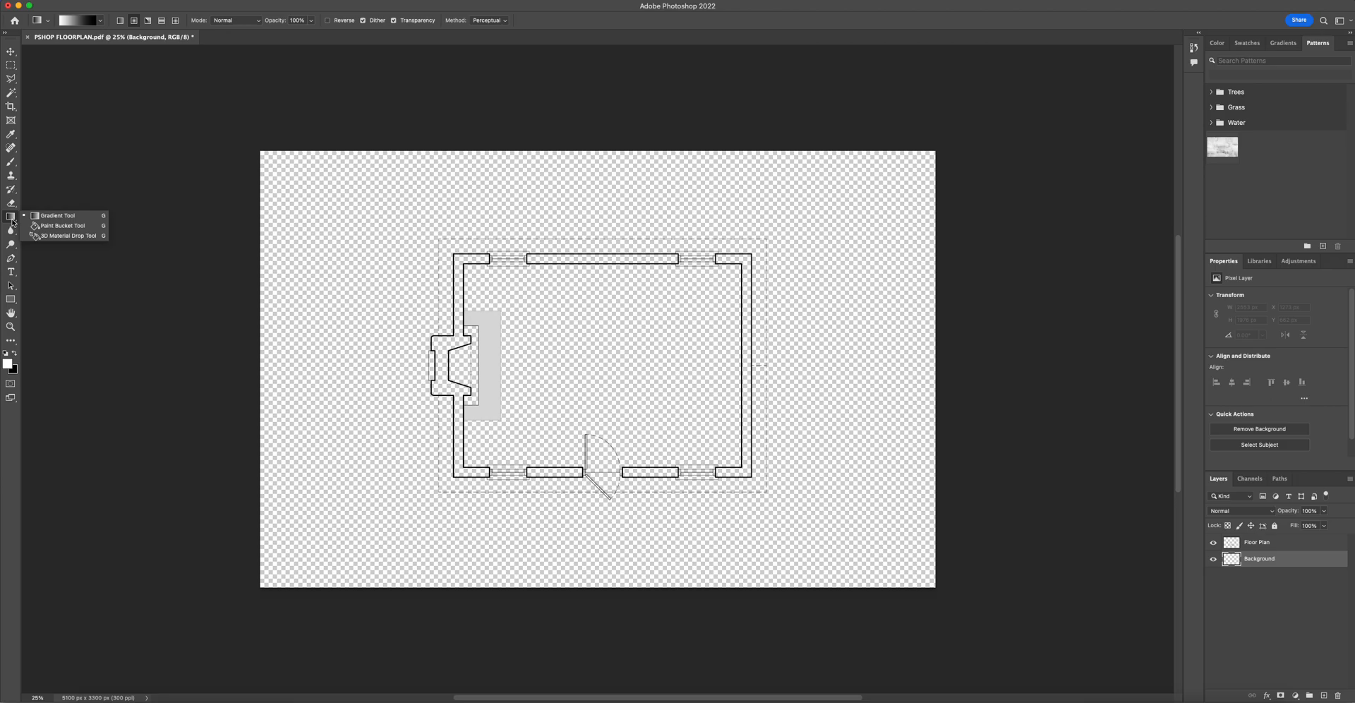
{"action": "left_click", "coordinate": [67, 226]}
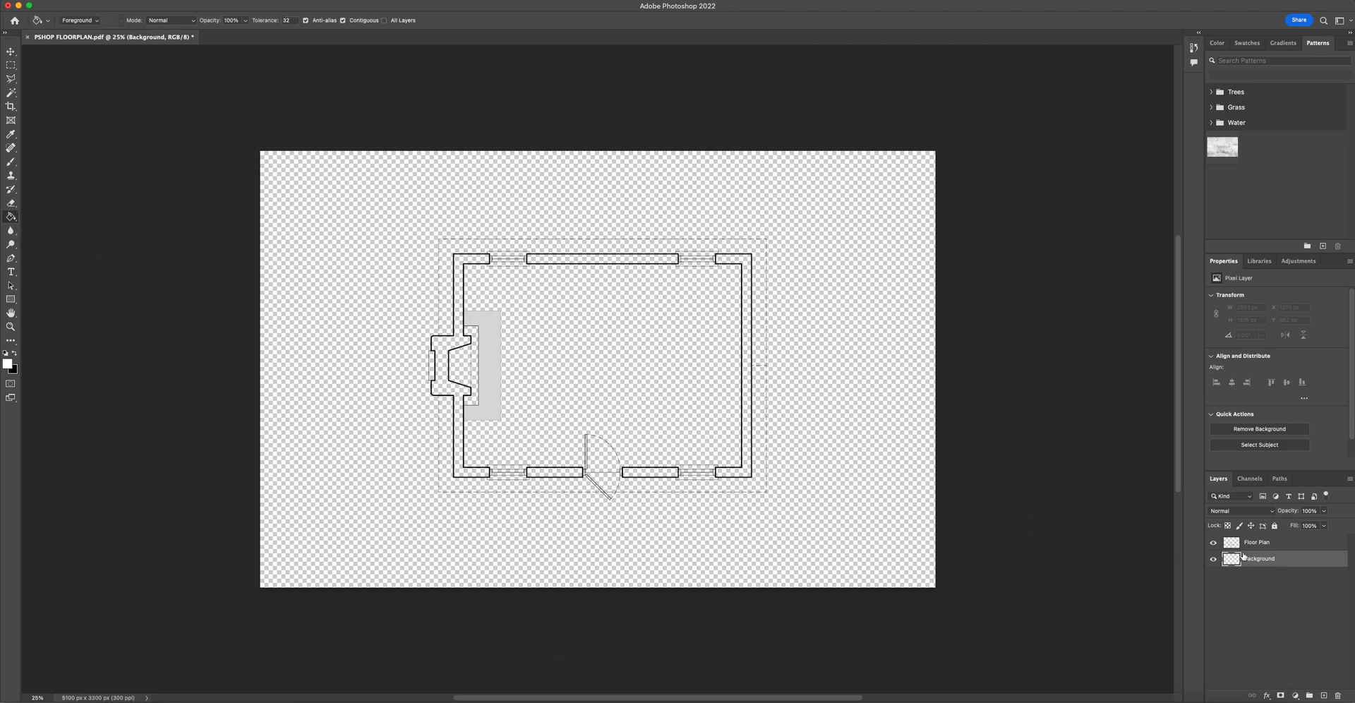
{"action": "left_click", "coordinate": [699, 354]}
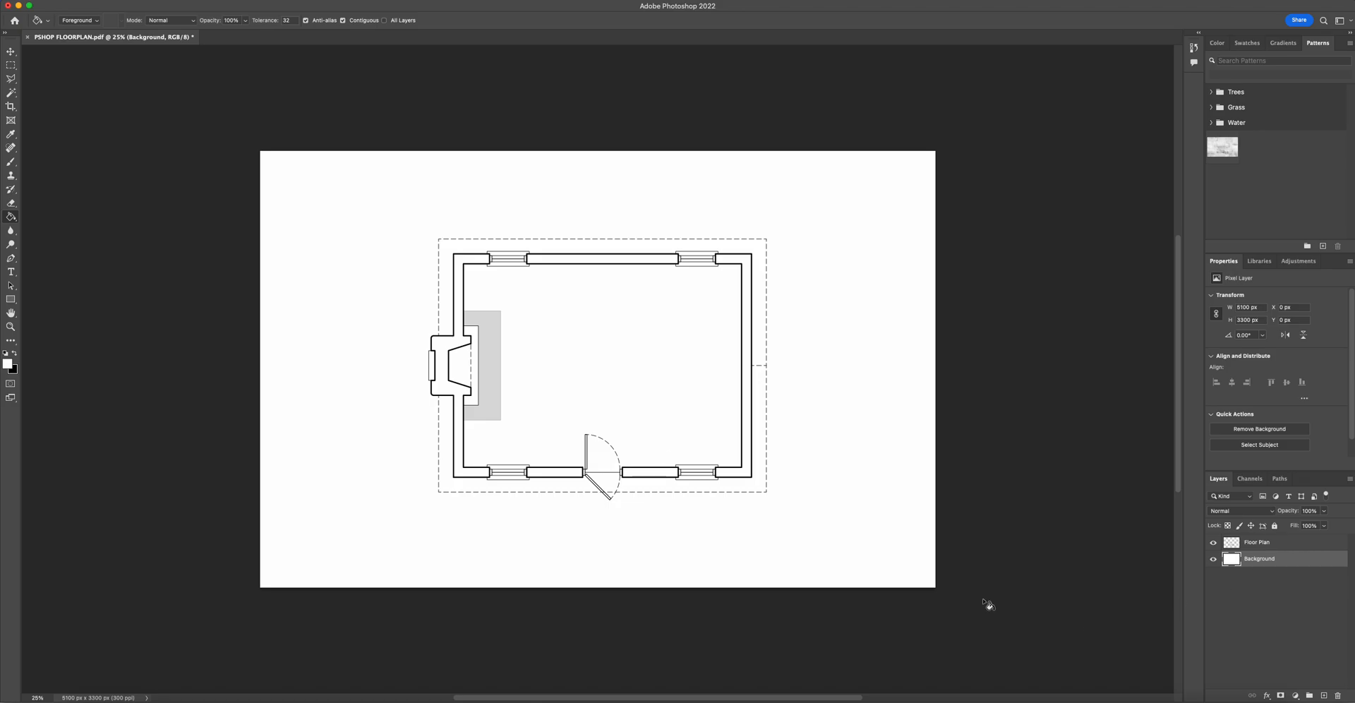
{"action": "left_click", "coordinate": [11, 64]}
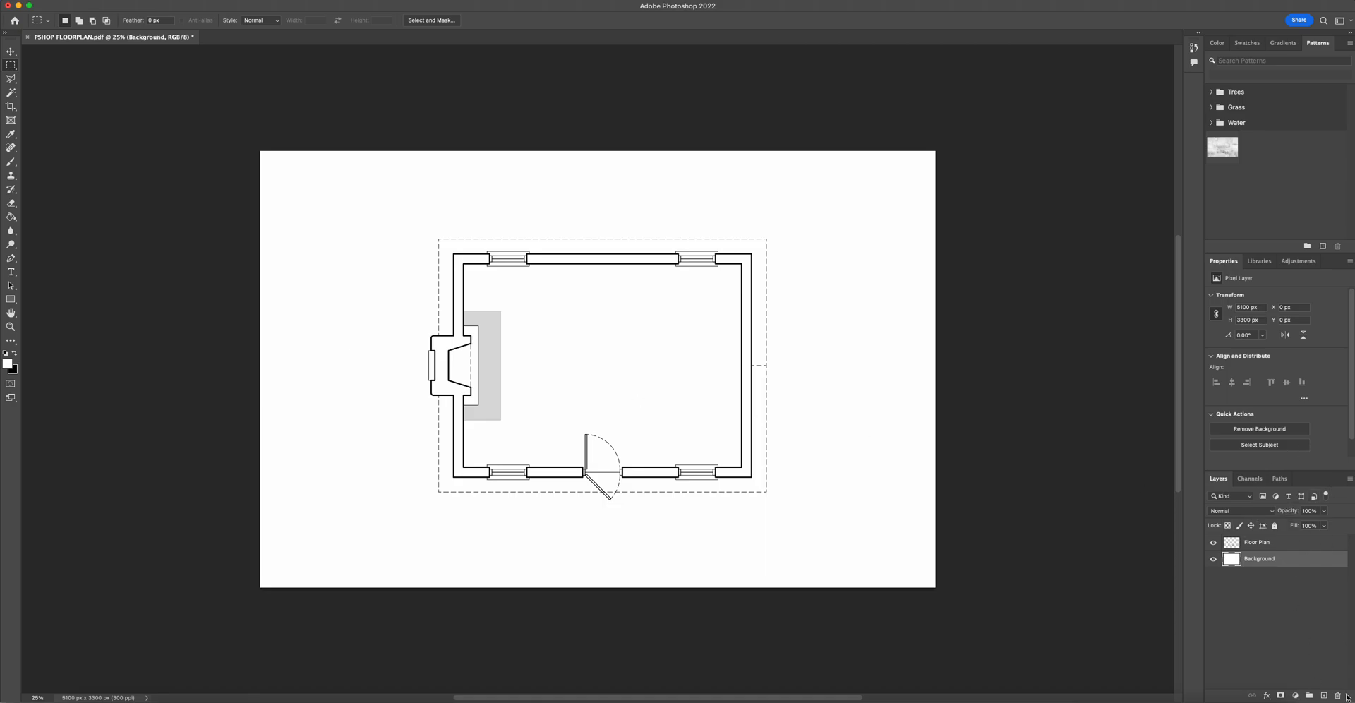
- Add a new layer and name it Cut Fill
{"action": "left_click", "coordinate": [1324, 696]}
{"action": "double_click", "coordinate": [1260, 559]}
{"action": "type", "text": "Cut Fill"}
{"action": "key", "text": "Return"}
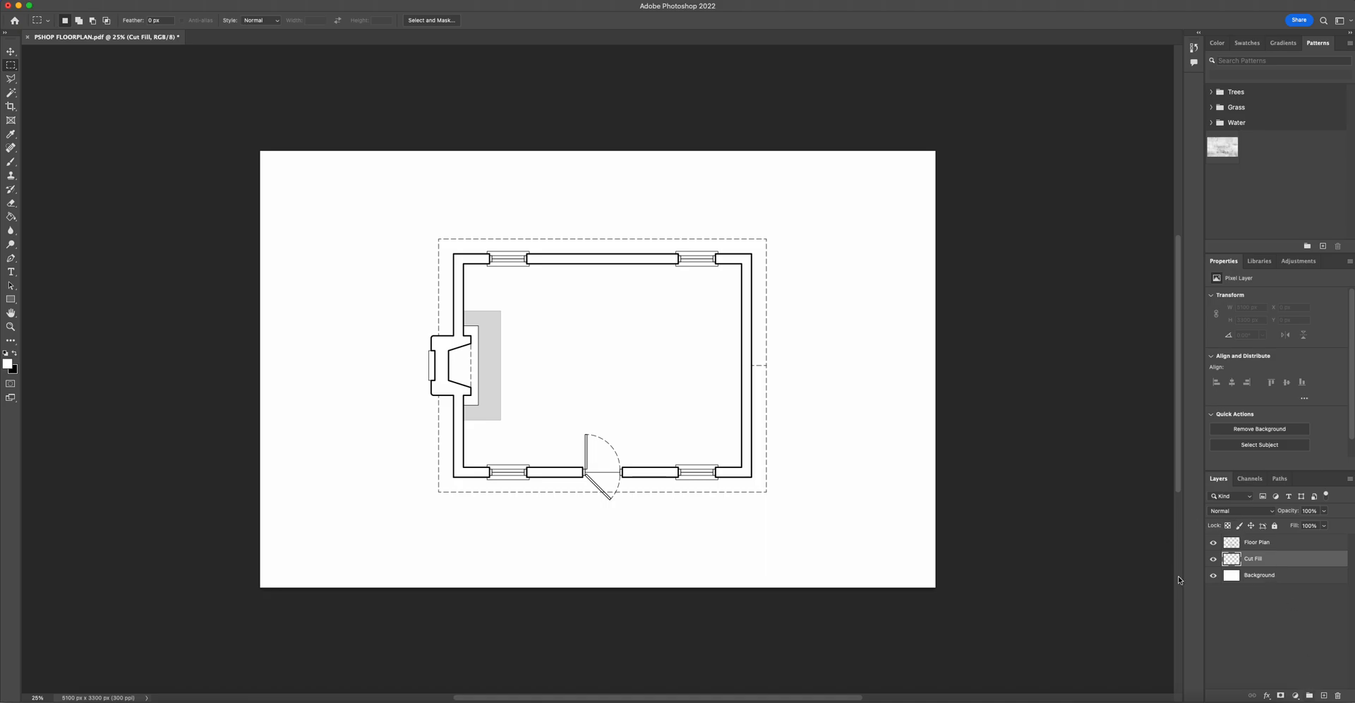
- On the Floor Plan layer, select the inside of all wall outlines with the Magic Wand tool
{"action": "left_click", "coordinate": [1256, 542]}
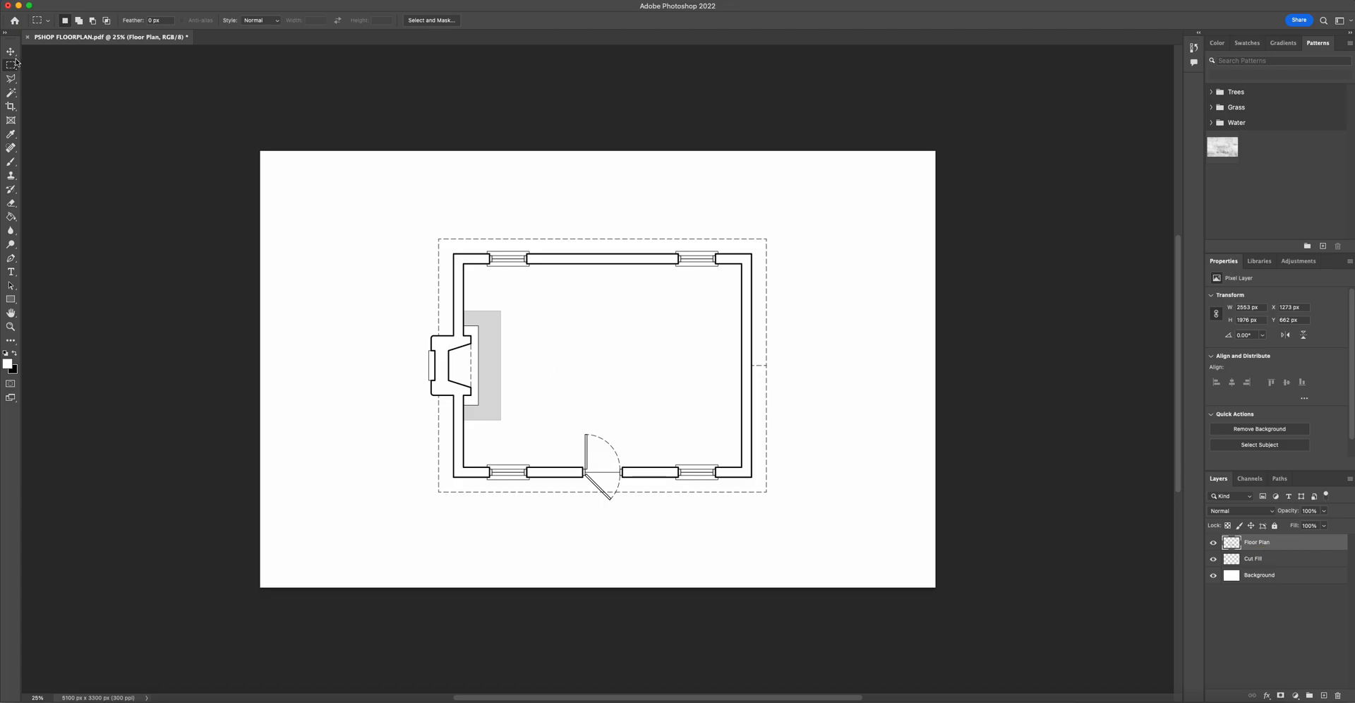
{"action": "left_click", "coordinate": [15, 97]}
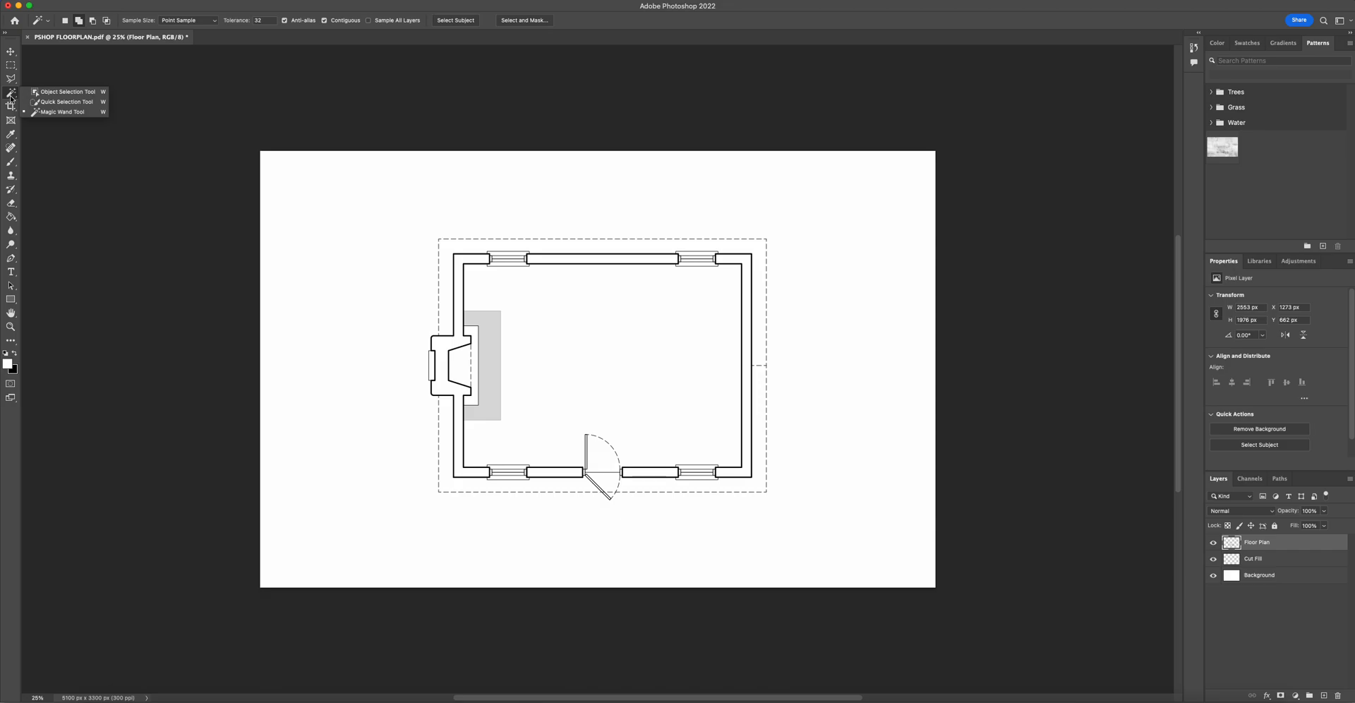
{"action": "left_click", "coordinate": [88, 113]}
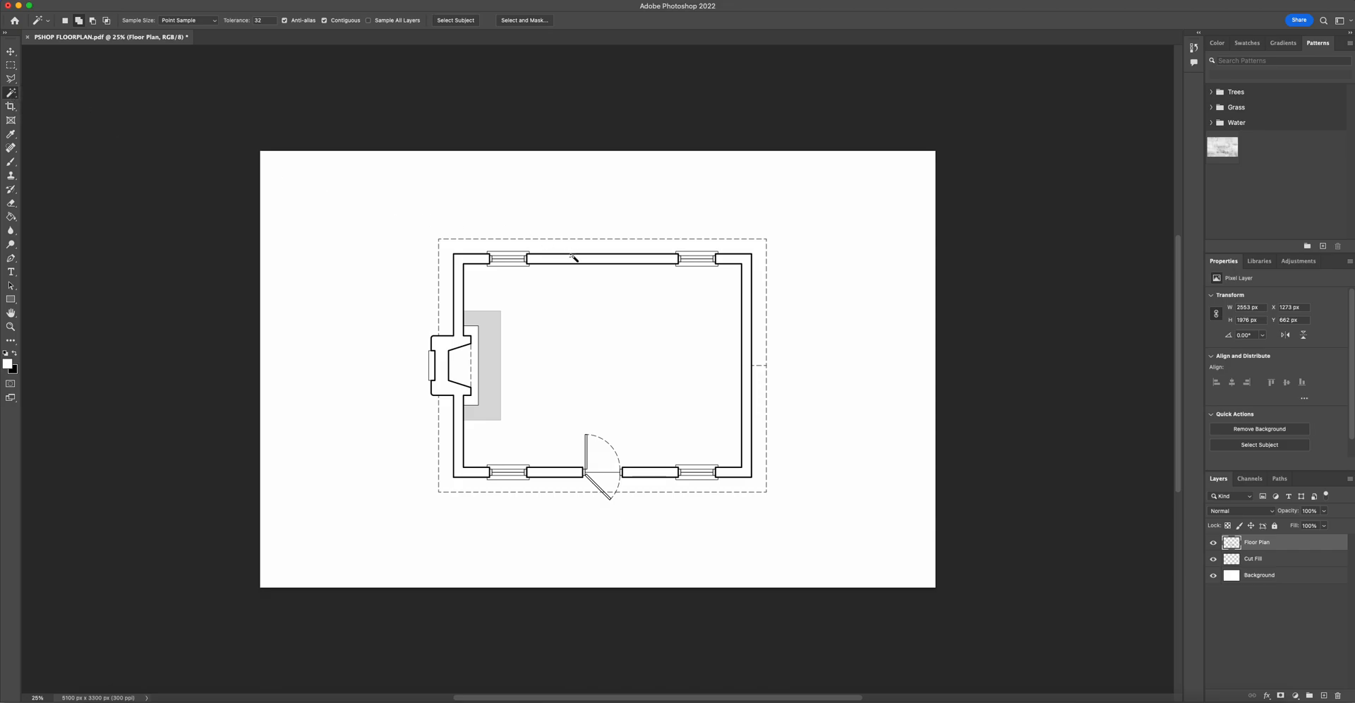
{"action": "left_click", "coordinate": [480, 261]}
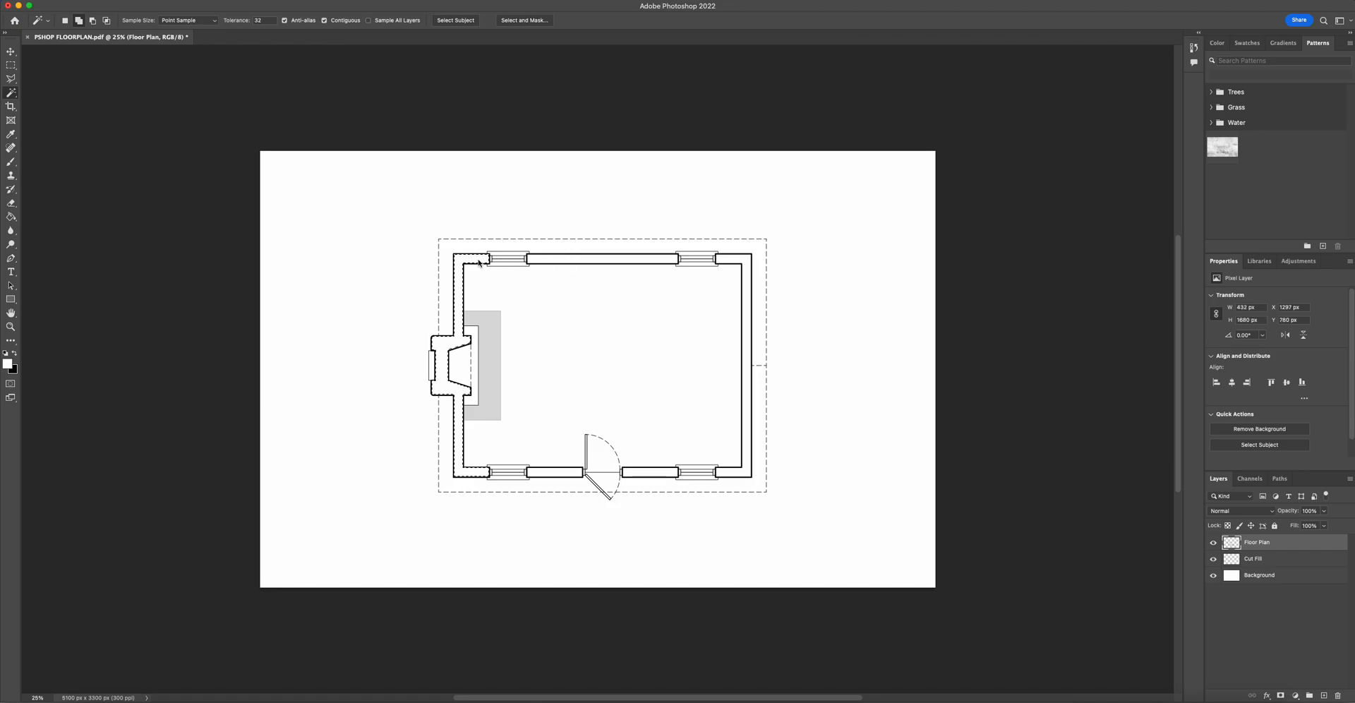
{"action": "left_click", "coordinate": [537, 263]}
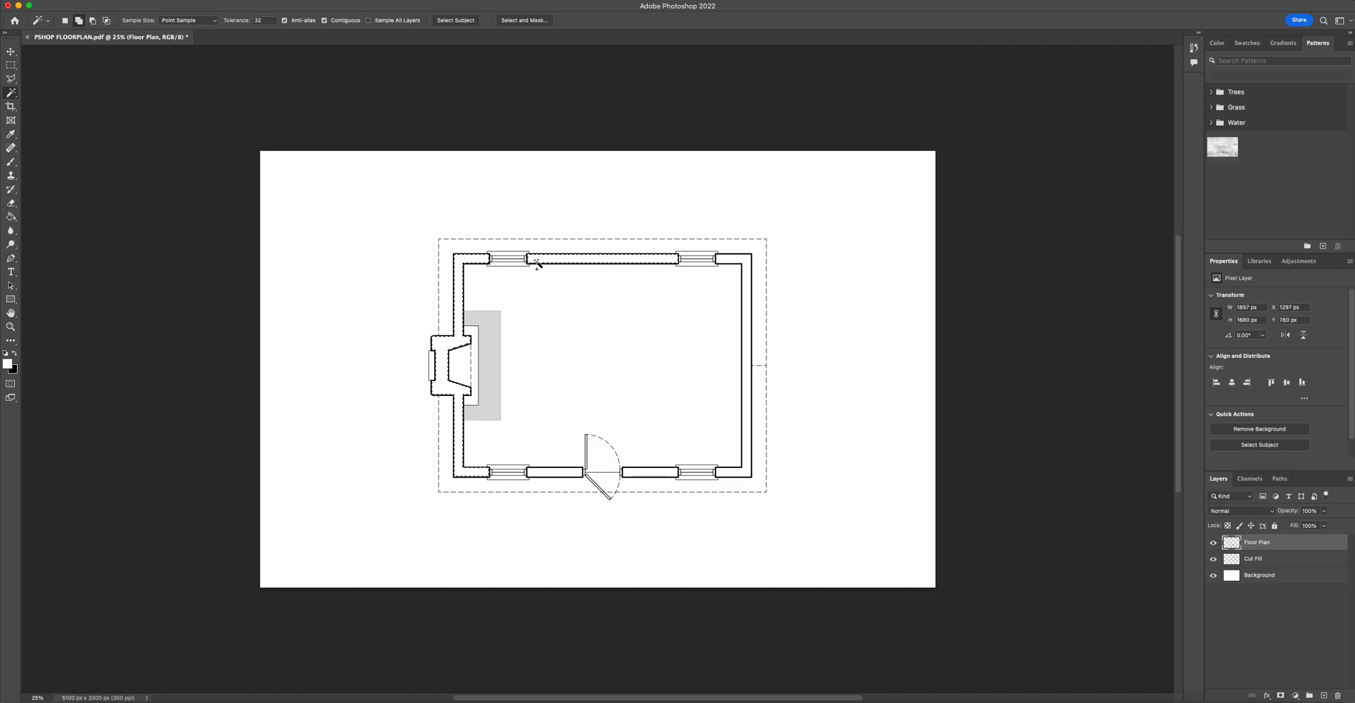
{"action": "left_click", "coordinate": [738, 263]}
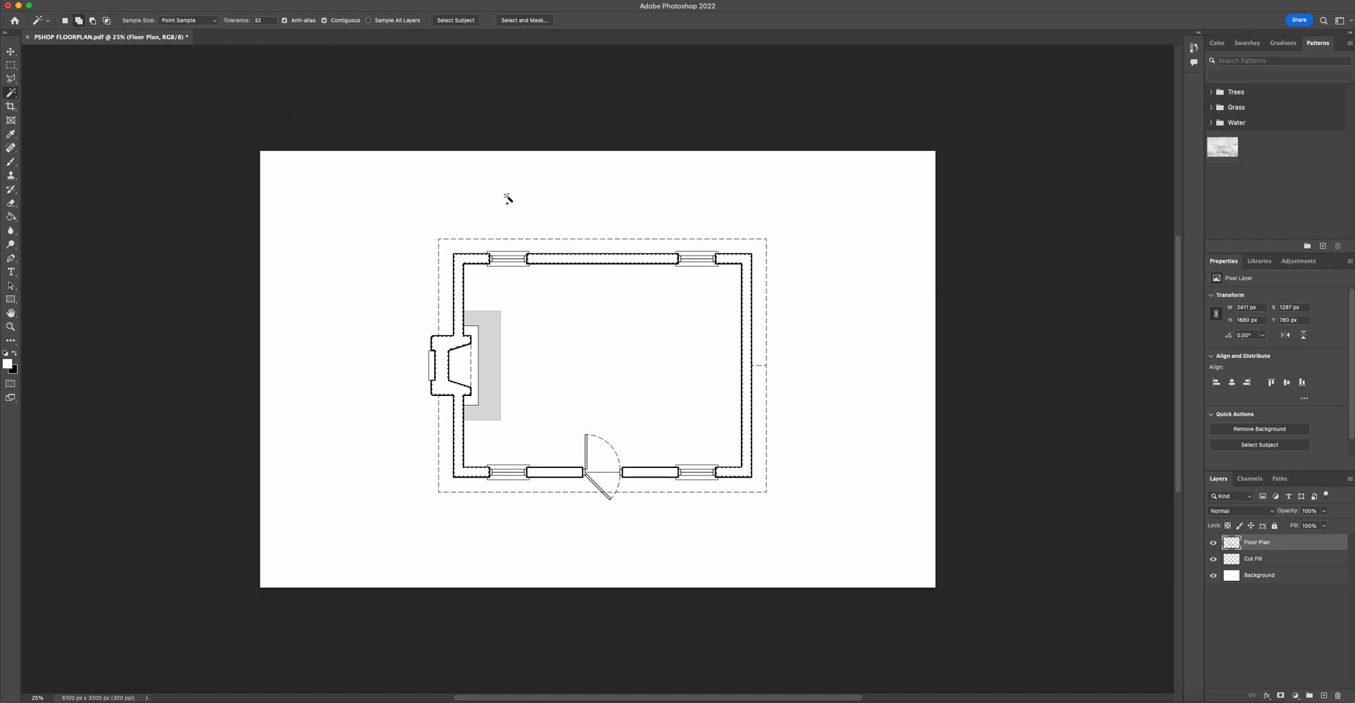
{"action": "left_click", "coordinate": [650, 472]}
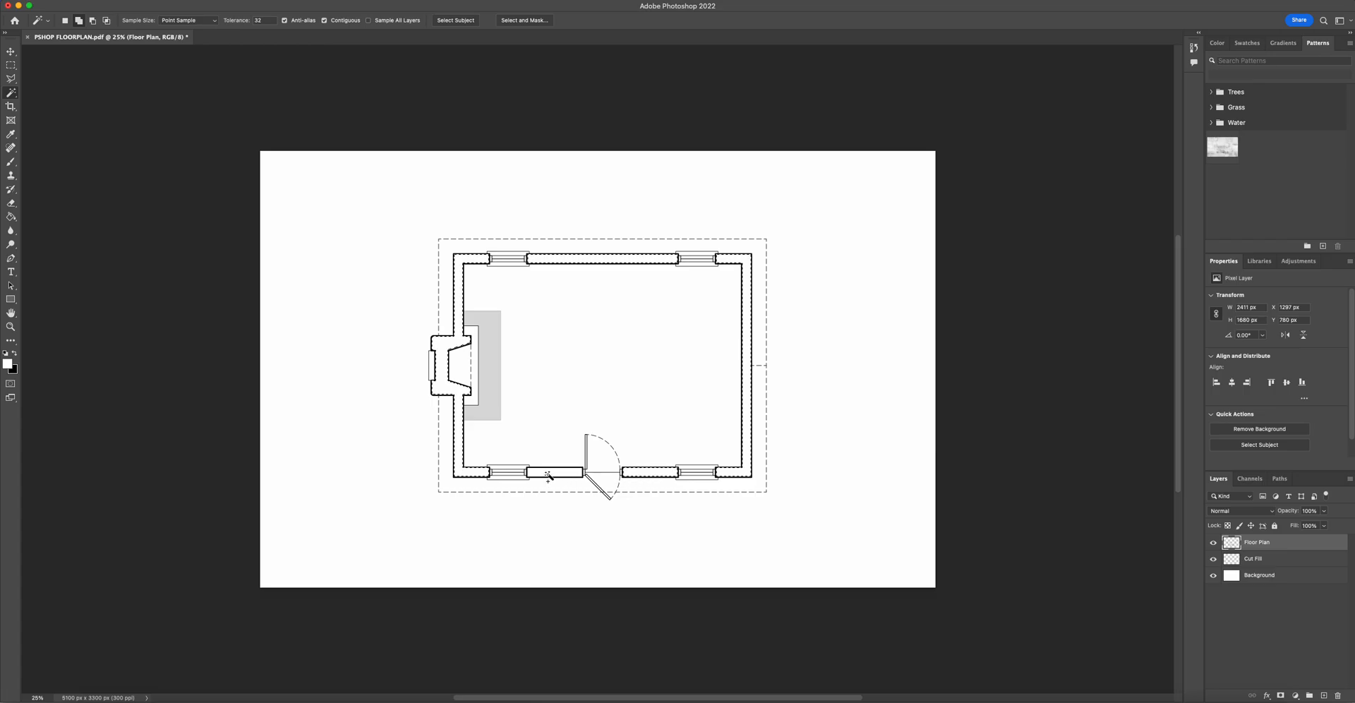
{"action": "left_click", "coordinate": [549, 477]}
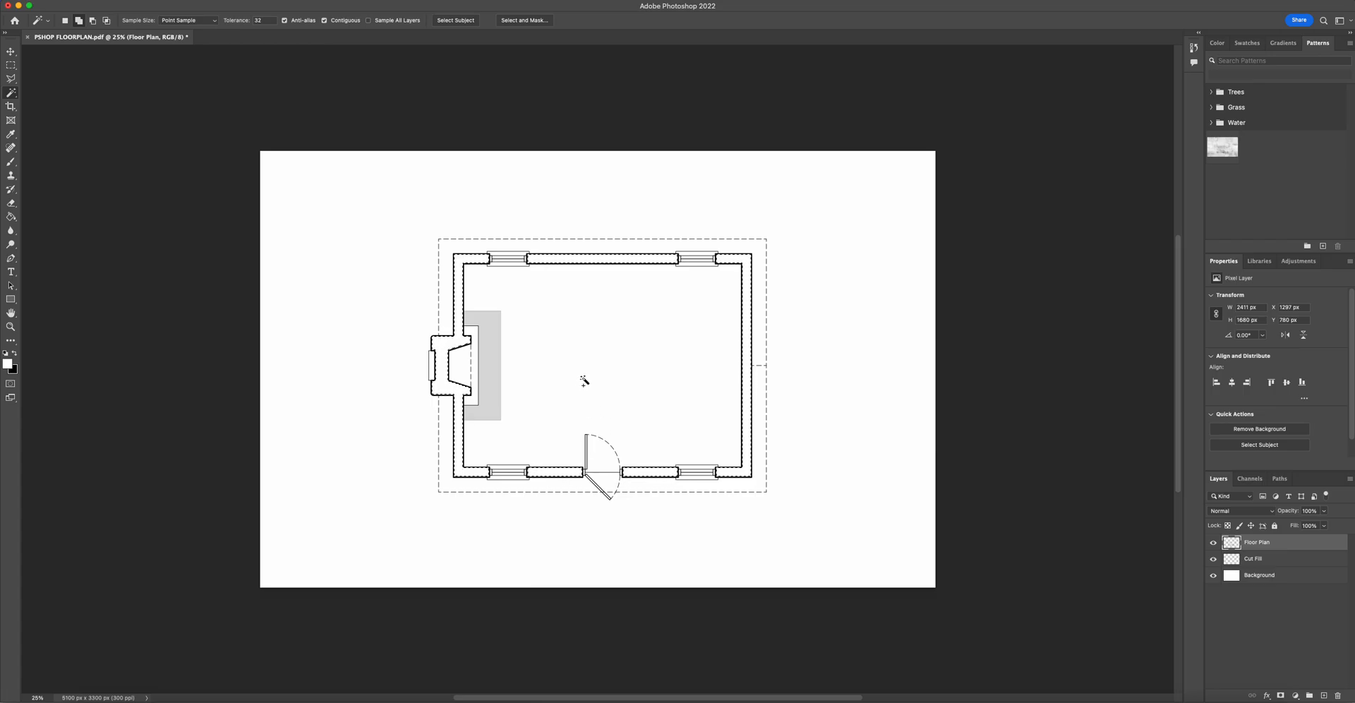
- Switch to the Cut Fill layer and set the foreground colour to #004769
{"action": "left_click", "coordinate": [1290, 563]}
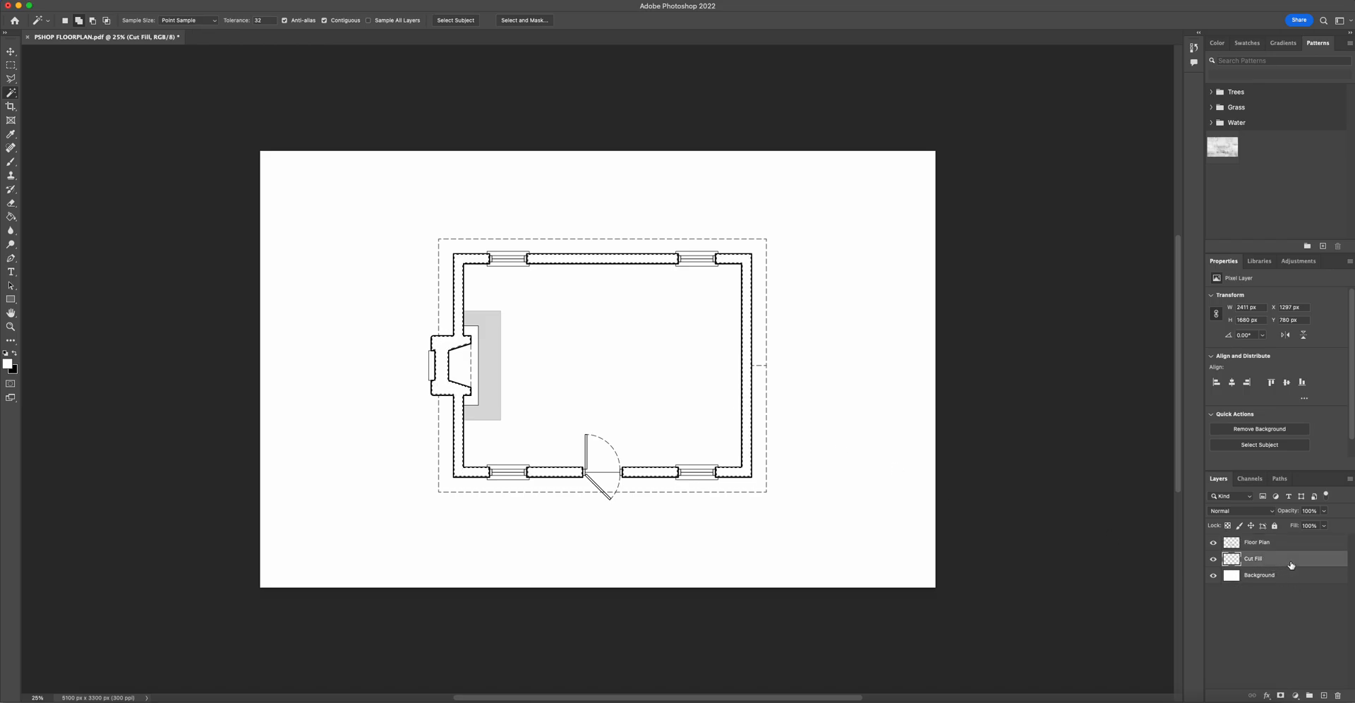
{"action": "left_click", "coordinate": [8, 363]}
{"action": "left_click_drag", "start_coordinate": [945, 161], "coordinate": [798, 201]}
{"action": "left_click", "coordinate": [798, 208]}
{"action": "mouse_move", "coordinate": [733, 236]}
{"action": "left_mouse_down"}
{"action": "mouse_move", "coordinate": [723, 228]}
{"action": "mouse_move", "coordinate": [723, 283]}
{"action": "left_mouse_up"}
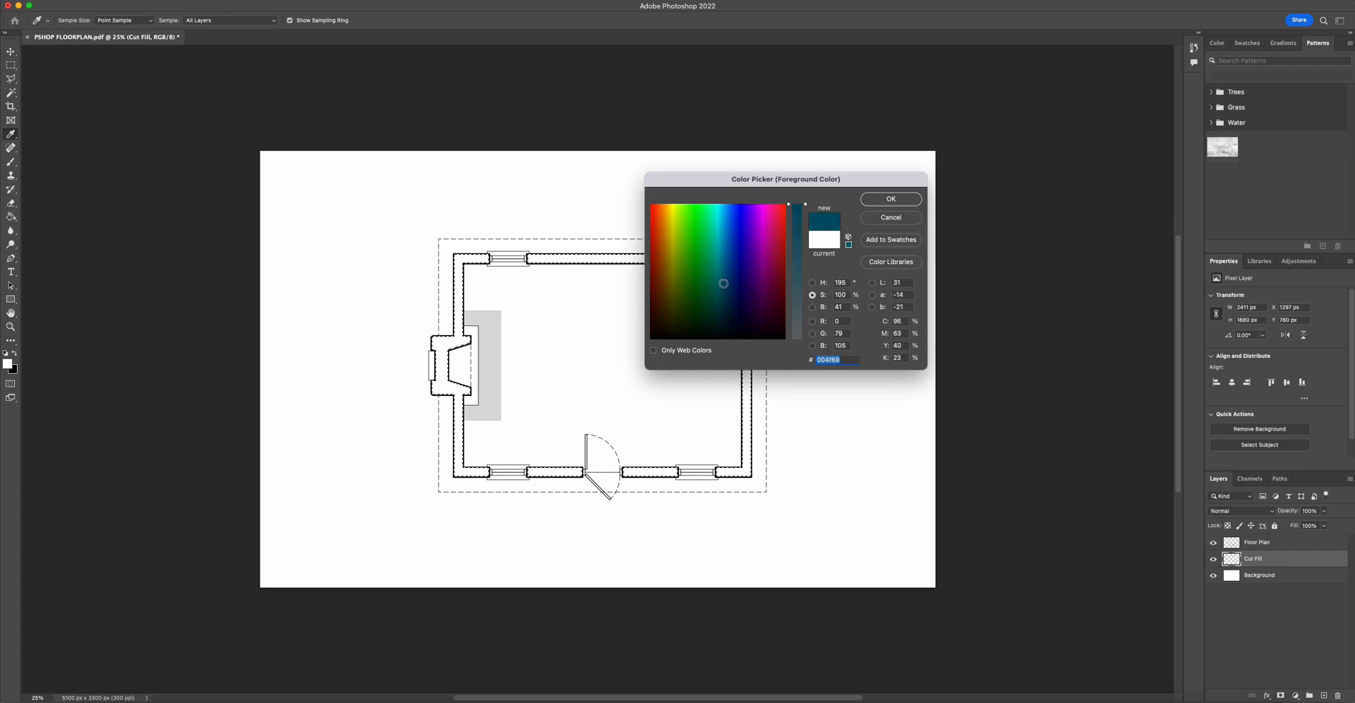
{"action": "left_click", "coordinate": [872, 200]}
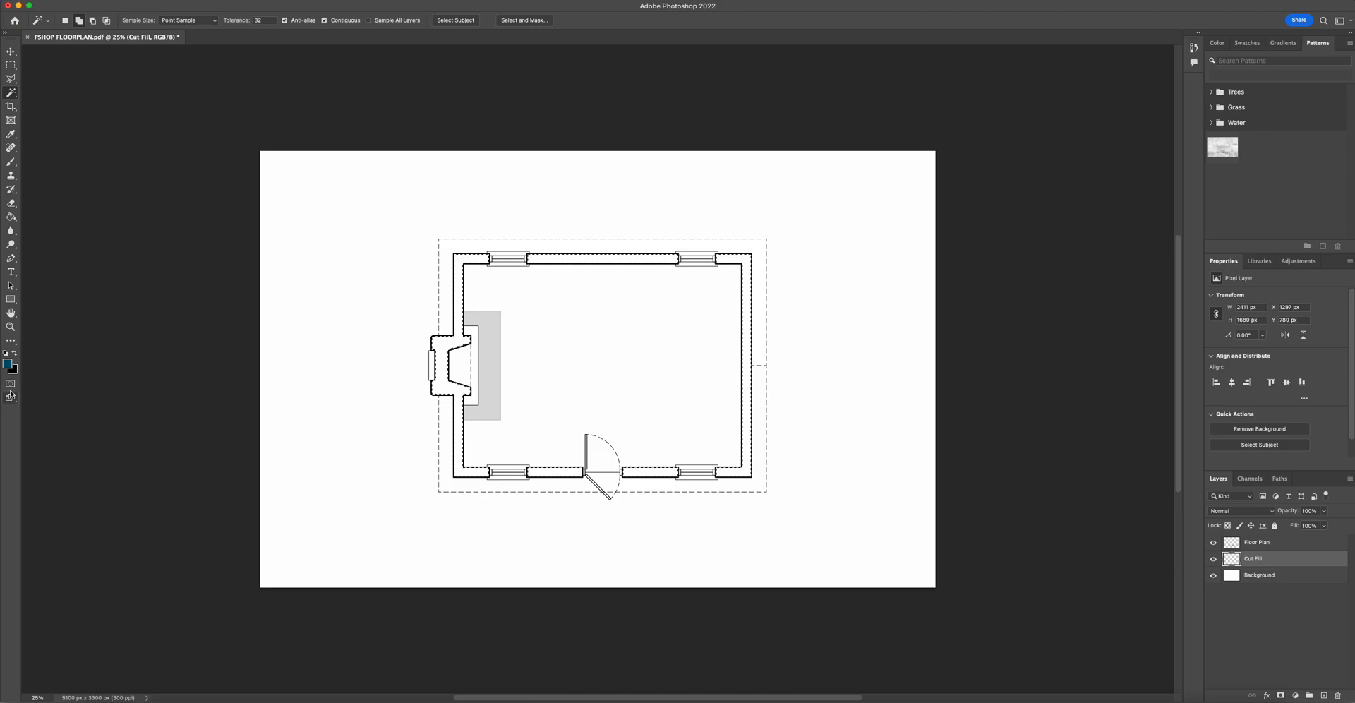
- Fill the selected walls on the Cut Fill layer with the blue using the Paint Bucket tool
{"action": "left_click", "coordinate": [127, 3]}
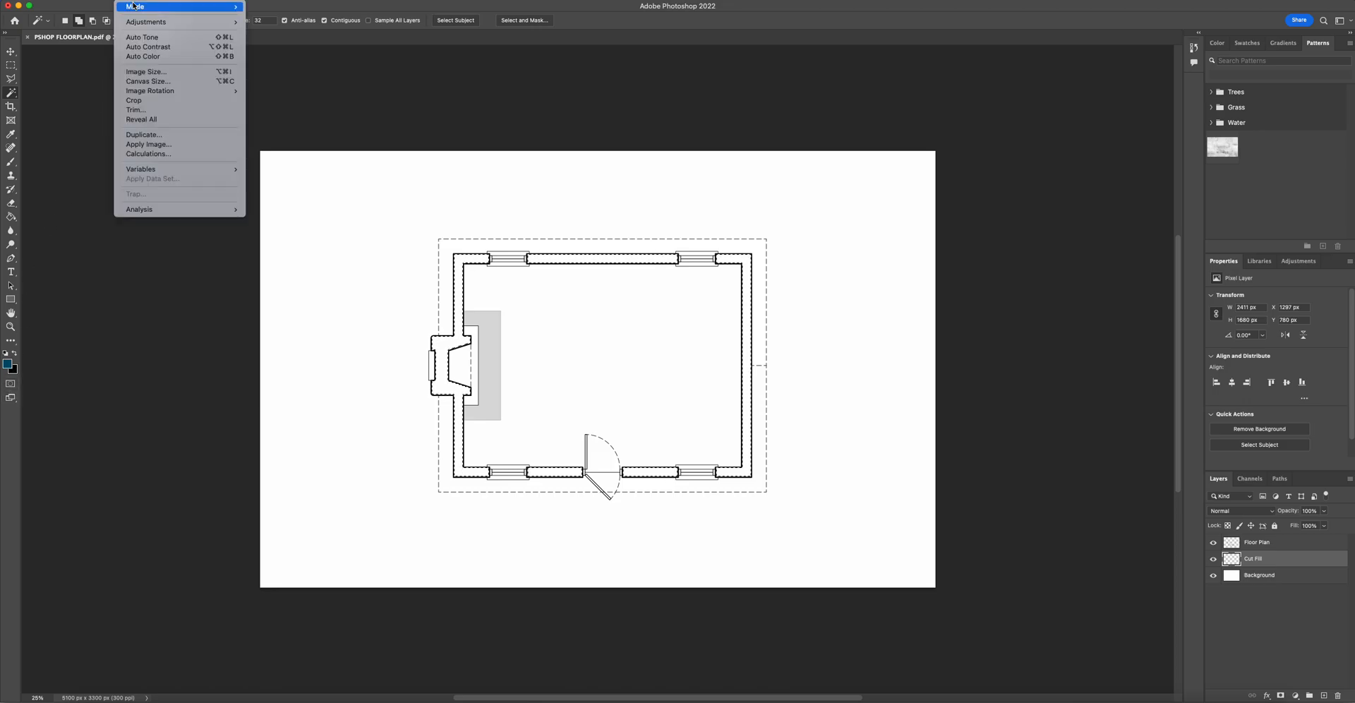
{"action": "mouse_move", "coordinate": [135, 7]}
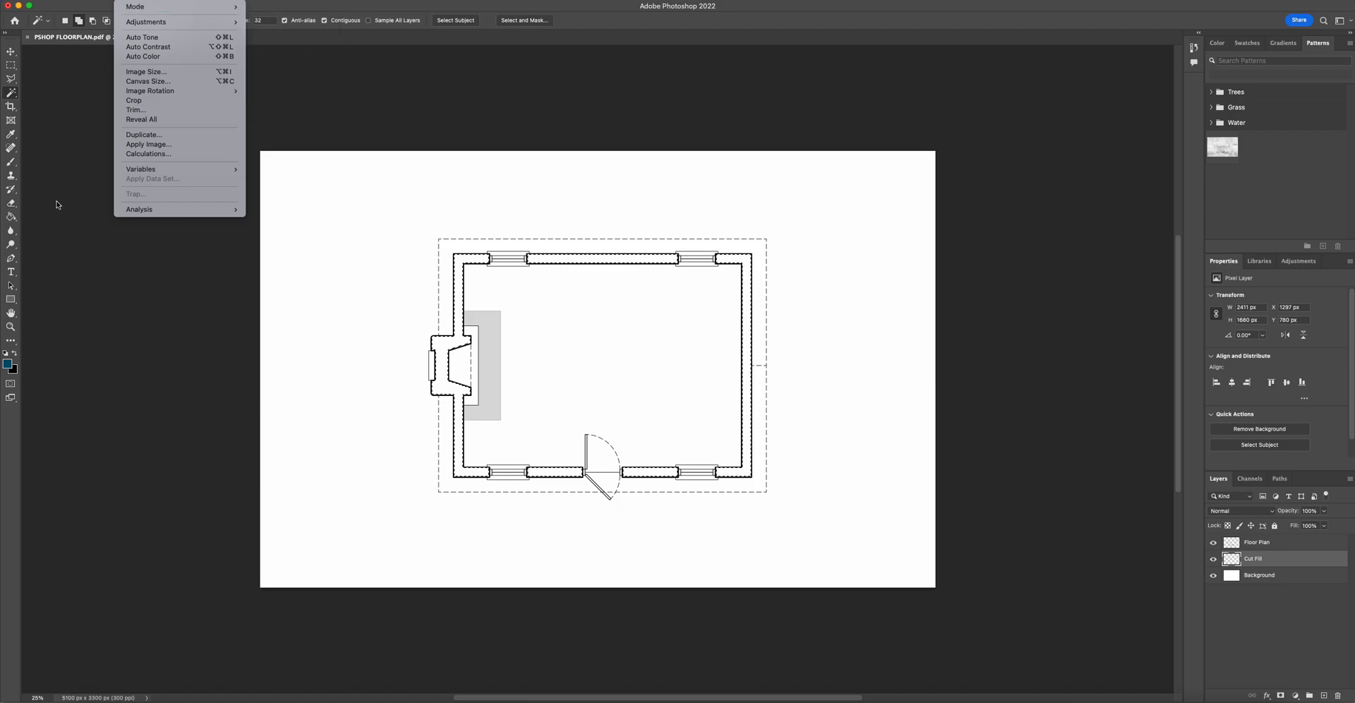
{"action": "left_click", "coordinate": [8, 365]}
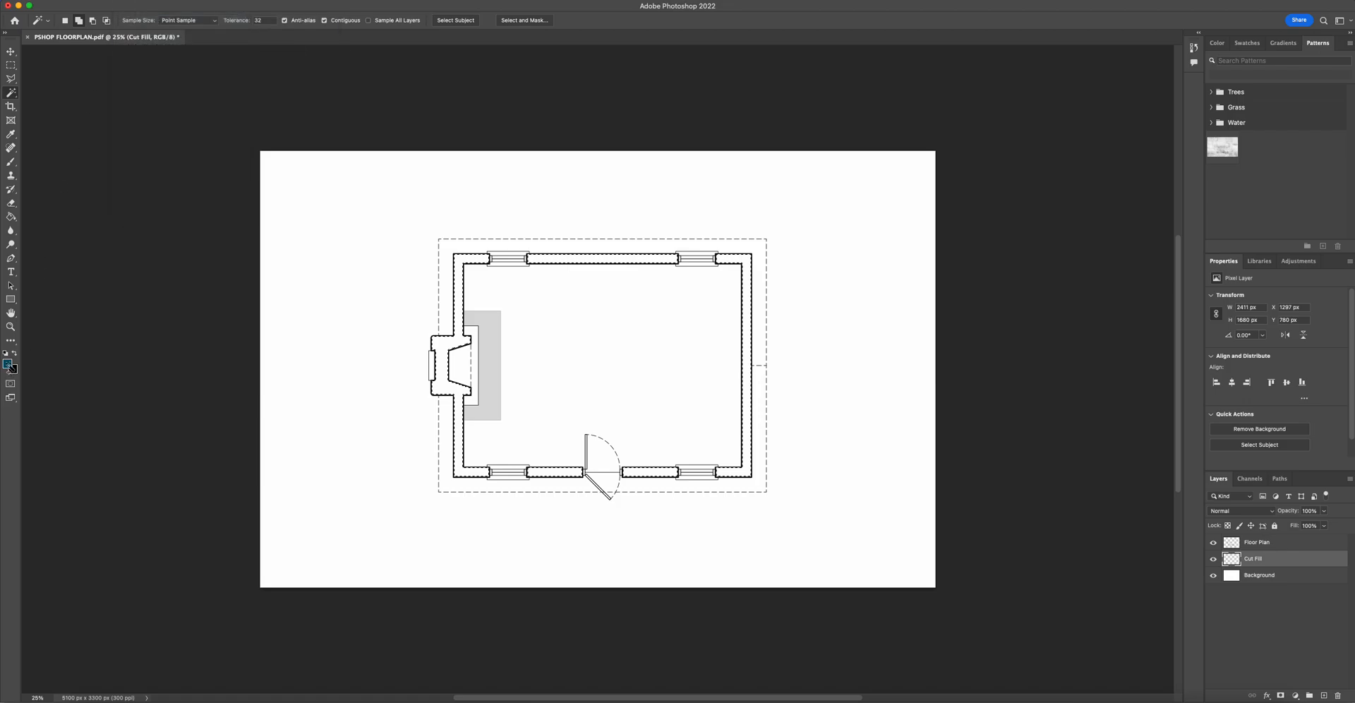
{"action": "left_click", "coordinate": [12, 215]}
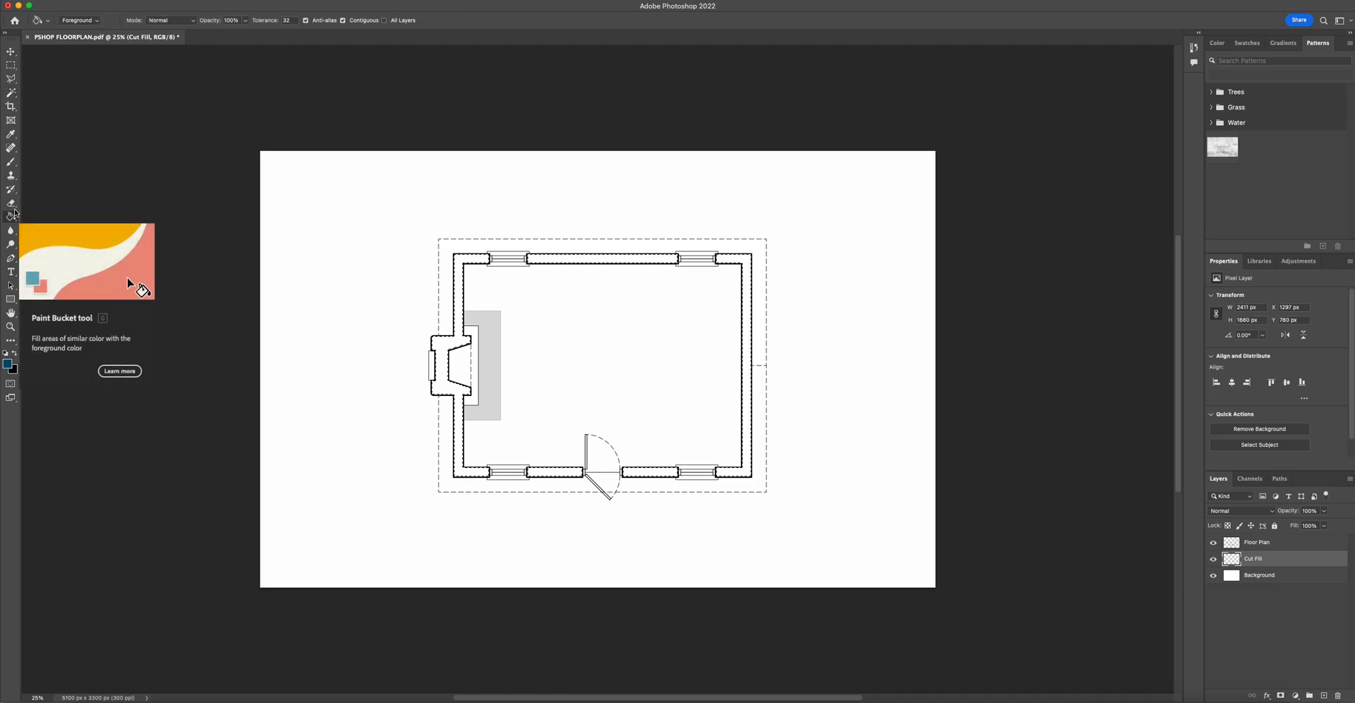
{"action": "left_click", "coordinate": [594, 259]}
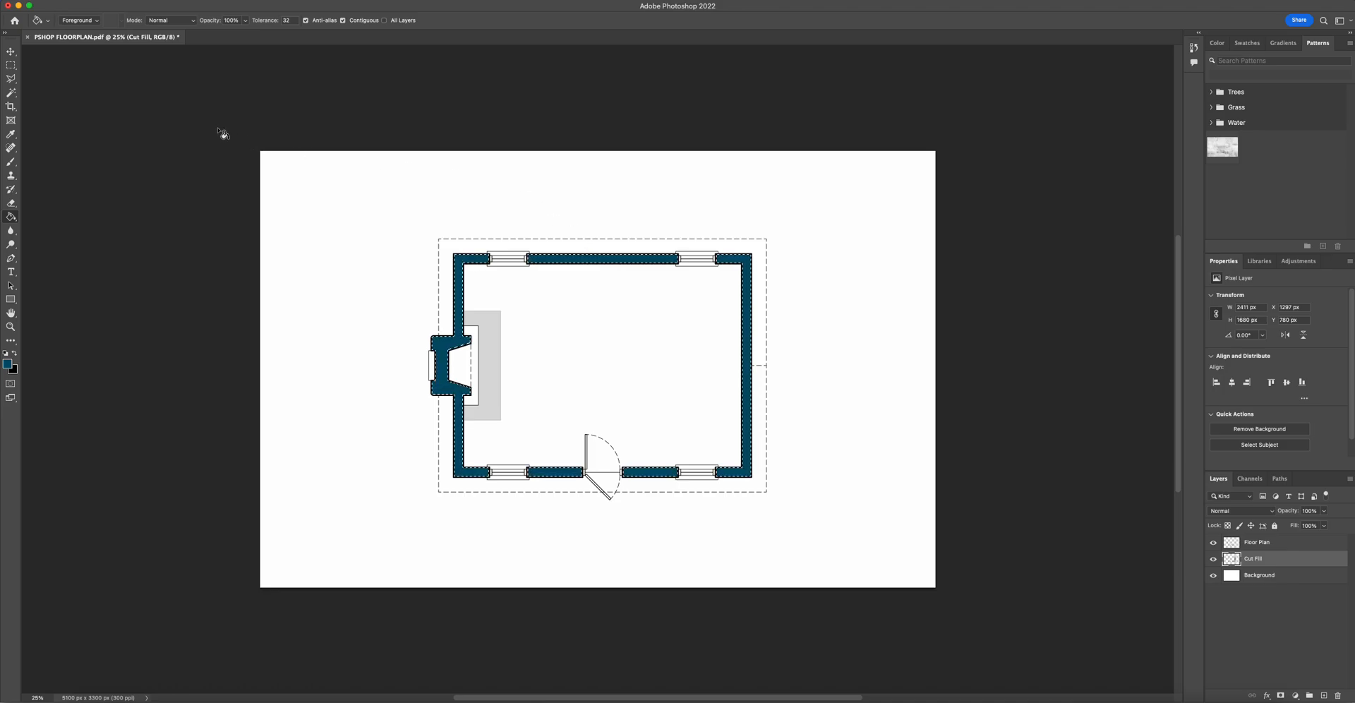
- Deselect the walls and lower the Cut Fill layer's opacity to 62%
{"action": "left_click", "coordinate": [11, 65]}
{"action": "left_click", "coordinate": [194, 103]}
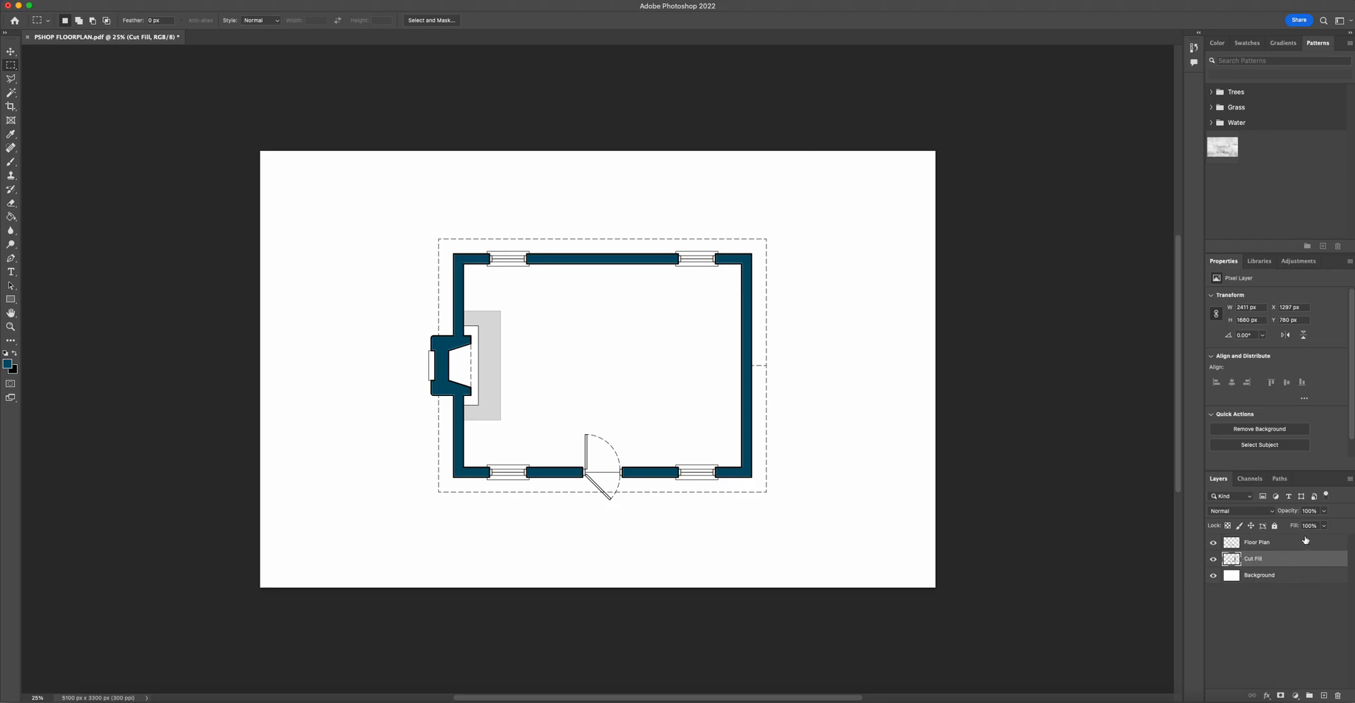
{"action": "left_click", "coordinate": [1324, 511]}
{"action": "left_click_drag", "start_coordinate": [1324, 524], "coordinate": [1305, 527]}
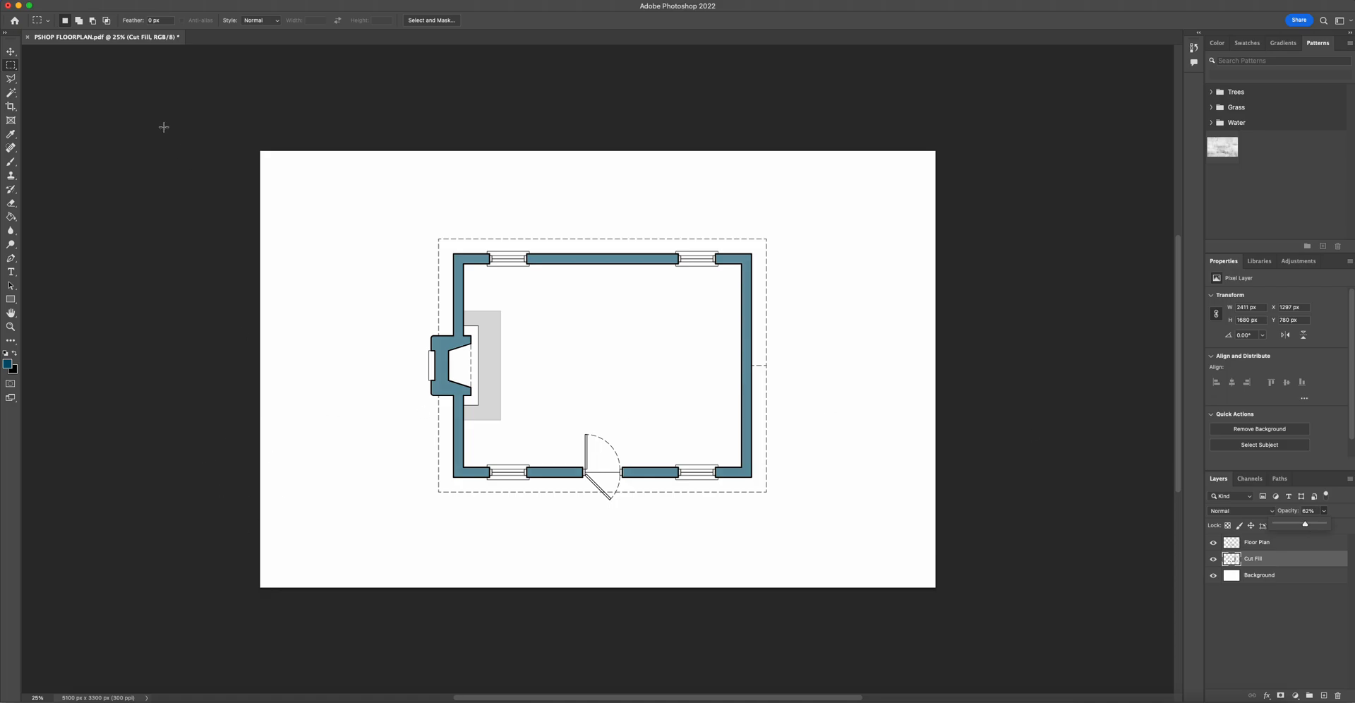
{"action": "left_click", "coordinate": [15, 67]}
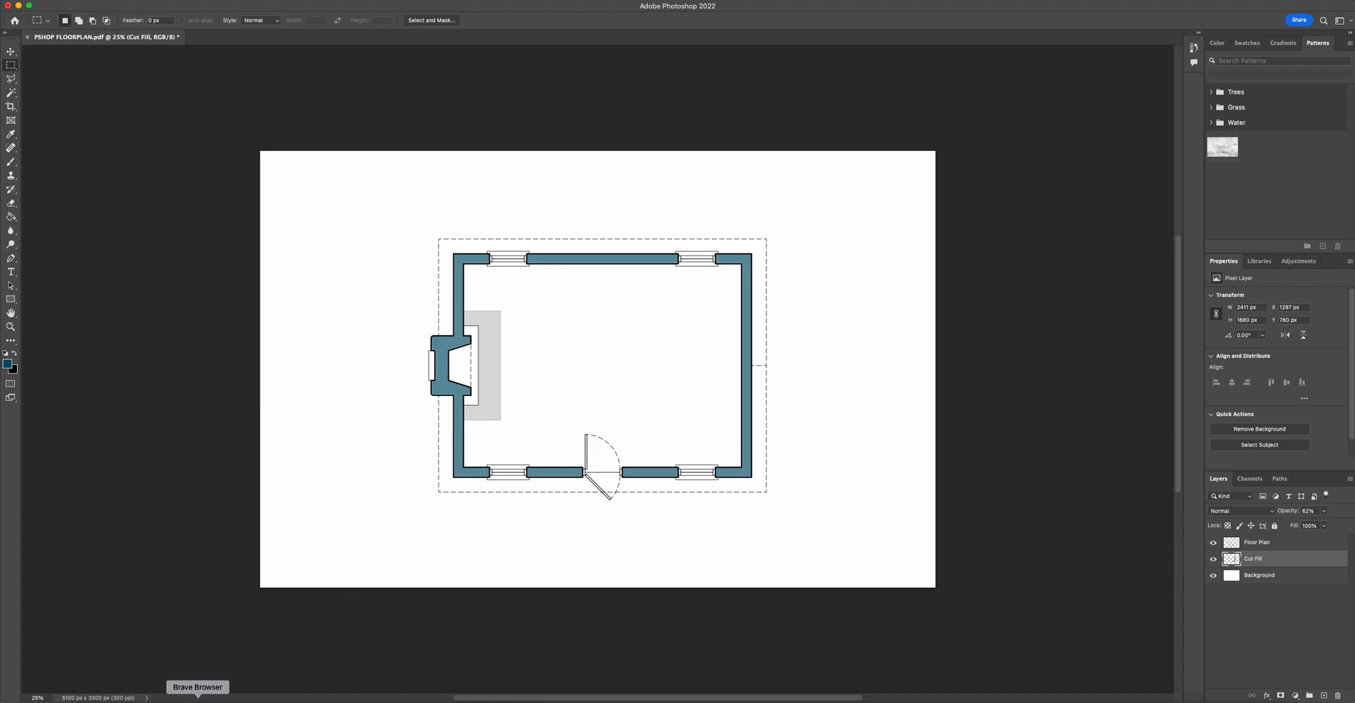
- Switch to the web browser and open architextures.org in a new tab
{"action": "left_click", "coordinate": [160, 698]}
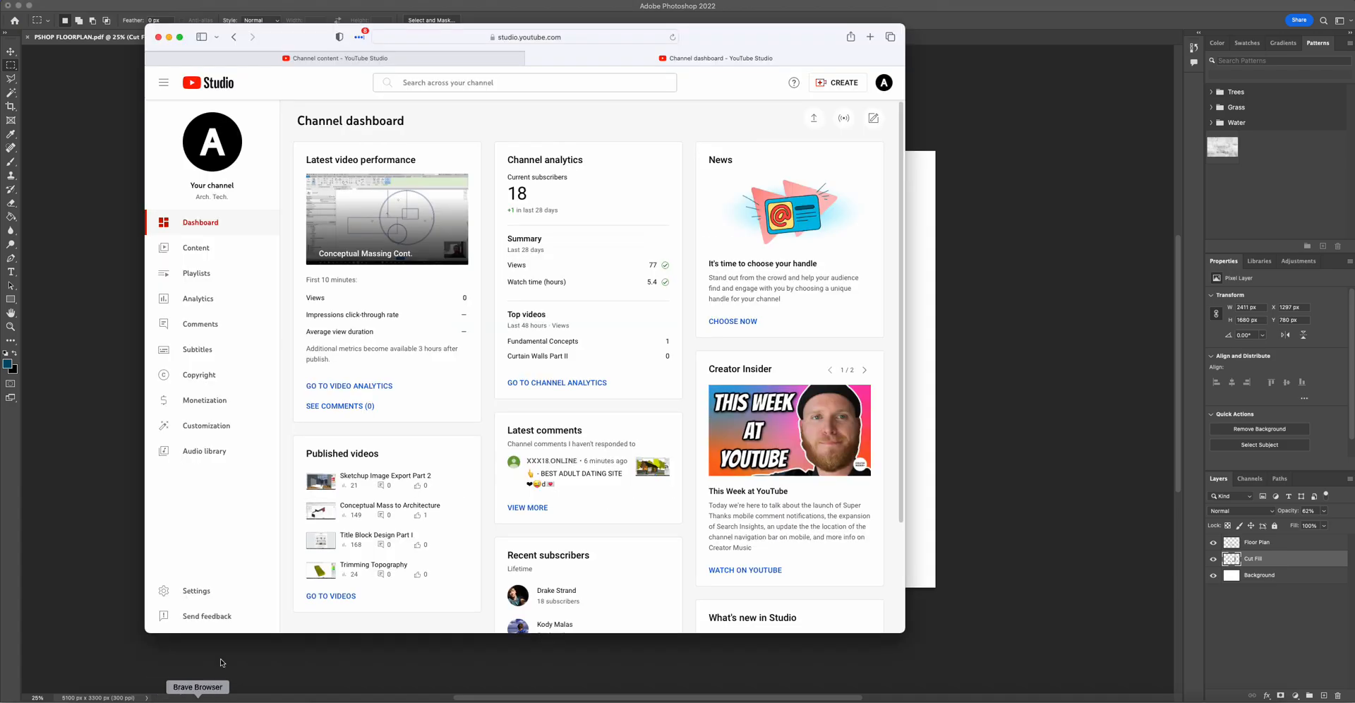
{"action": "left_click", "coordinate": [870, 37]}
{"action": "type", "text": "a"}
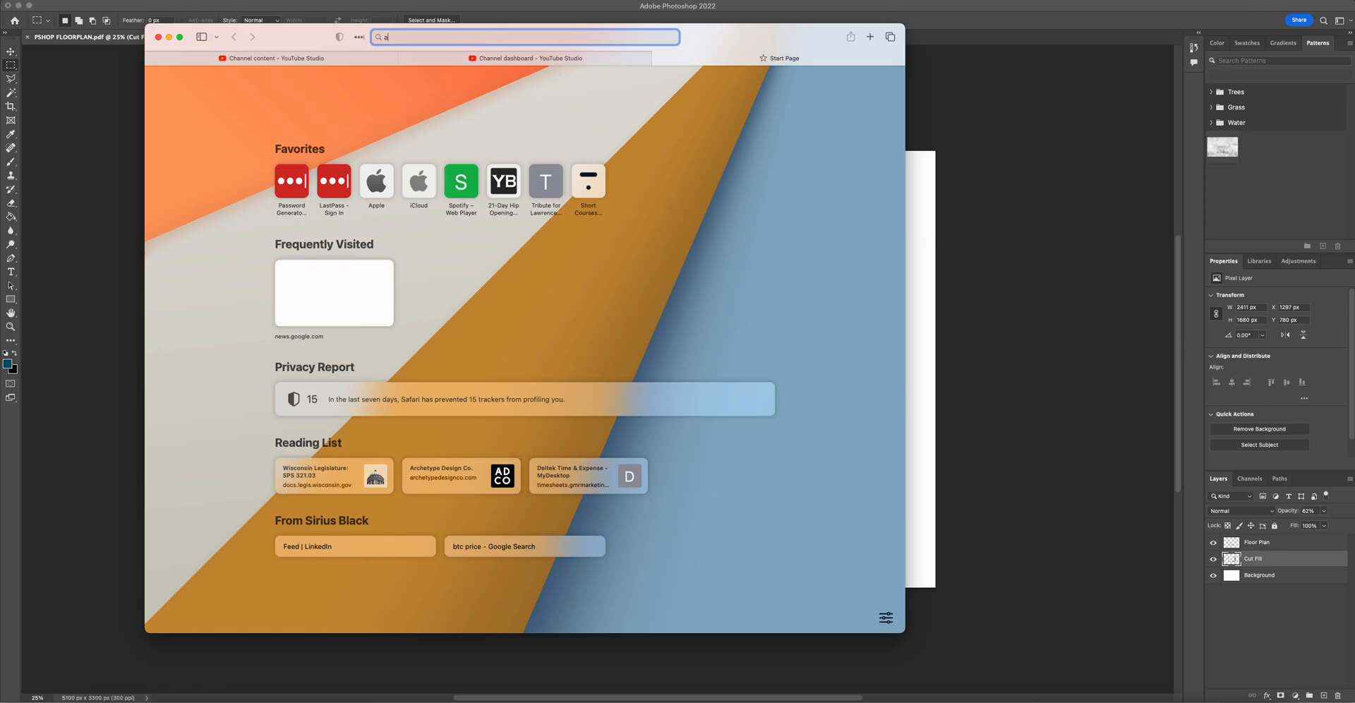
{"action": "type", "text": "rchitextures."}
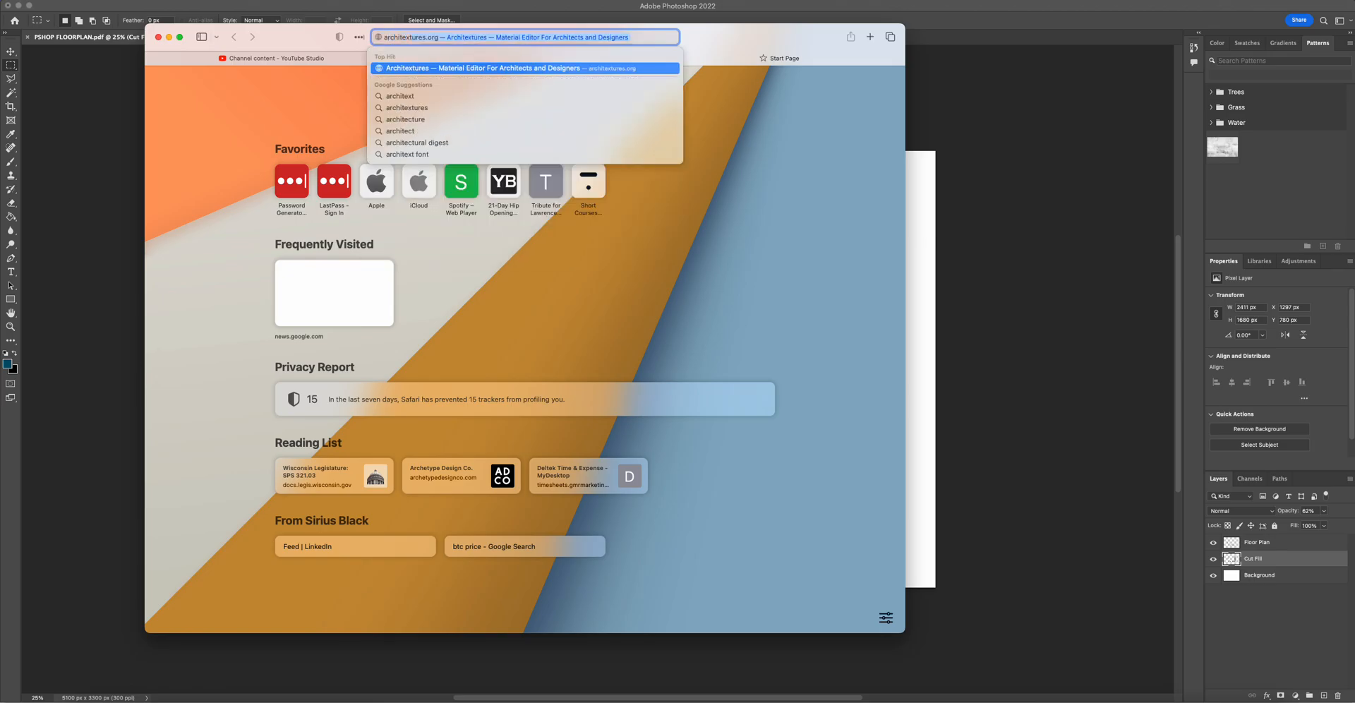
{"action": "type", "text": "org"}
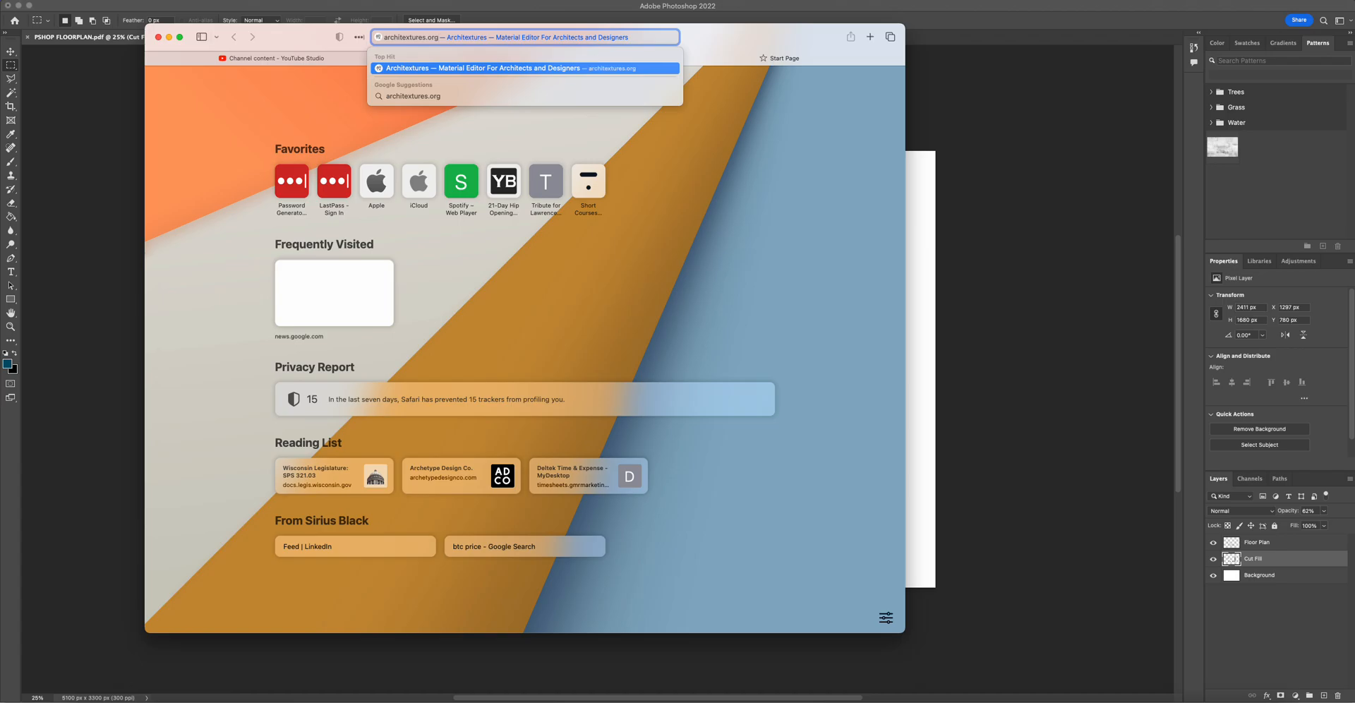
{"action": "key", "text": "Return"}
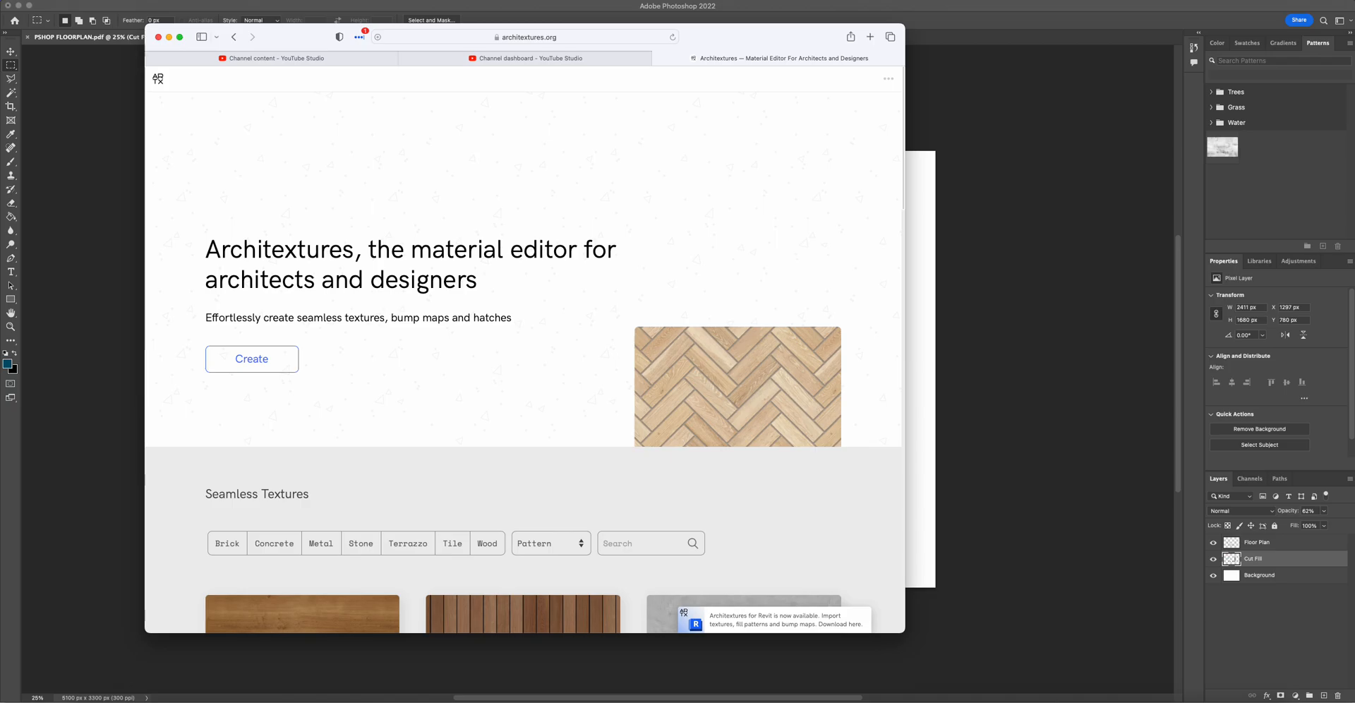
- Filter the seamless textures to Concrete and browse the available concrete textures
{"action": "scroll", "coordinate": [638, 191], "scroll_direction": "down", "scroll_amount": 1}
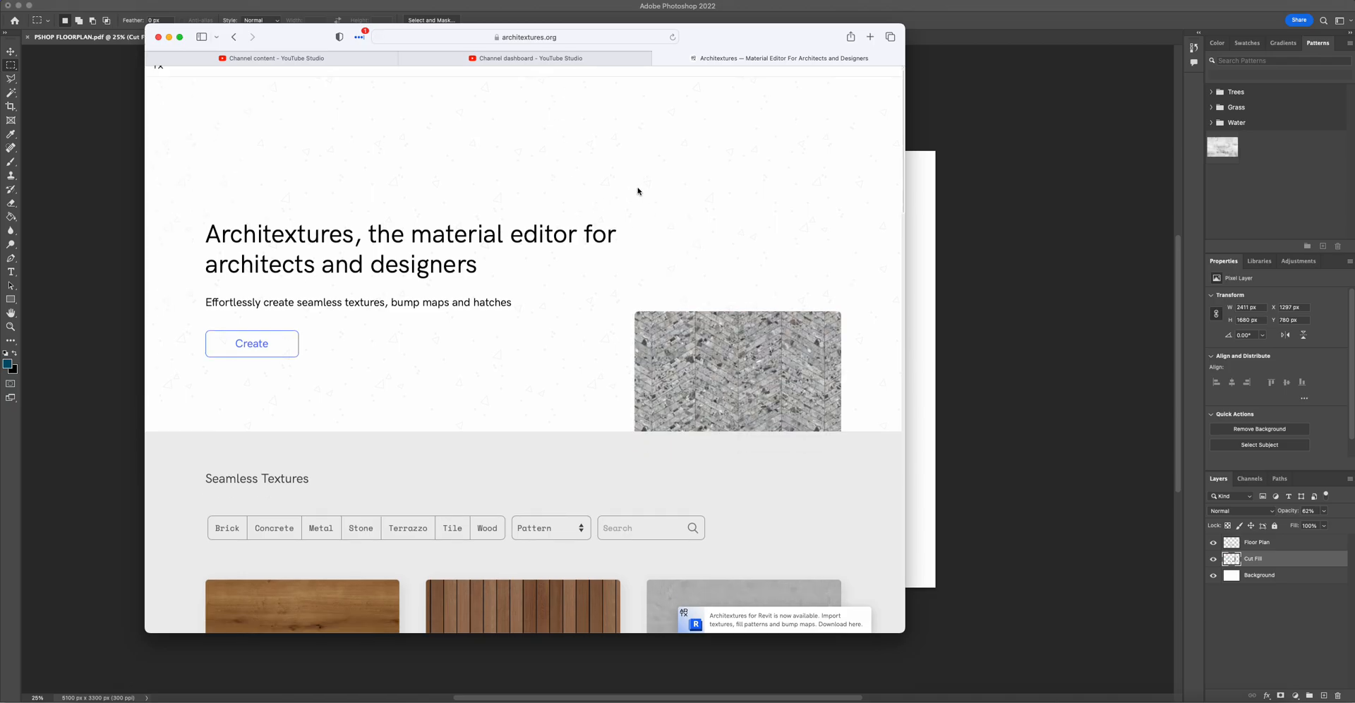
{"action": "scroll", "coordinate": [638, 190], "scroll_direction": "down", "scroll_amount": 3}
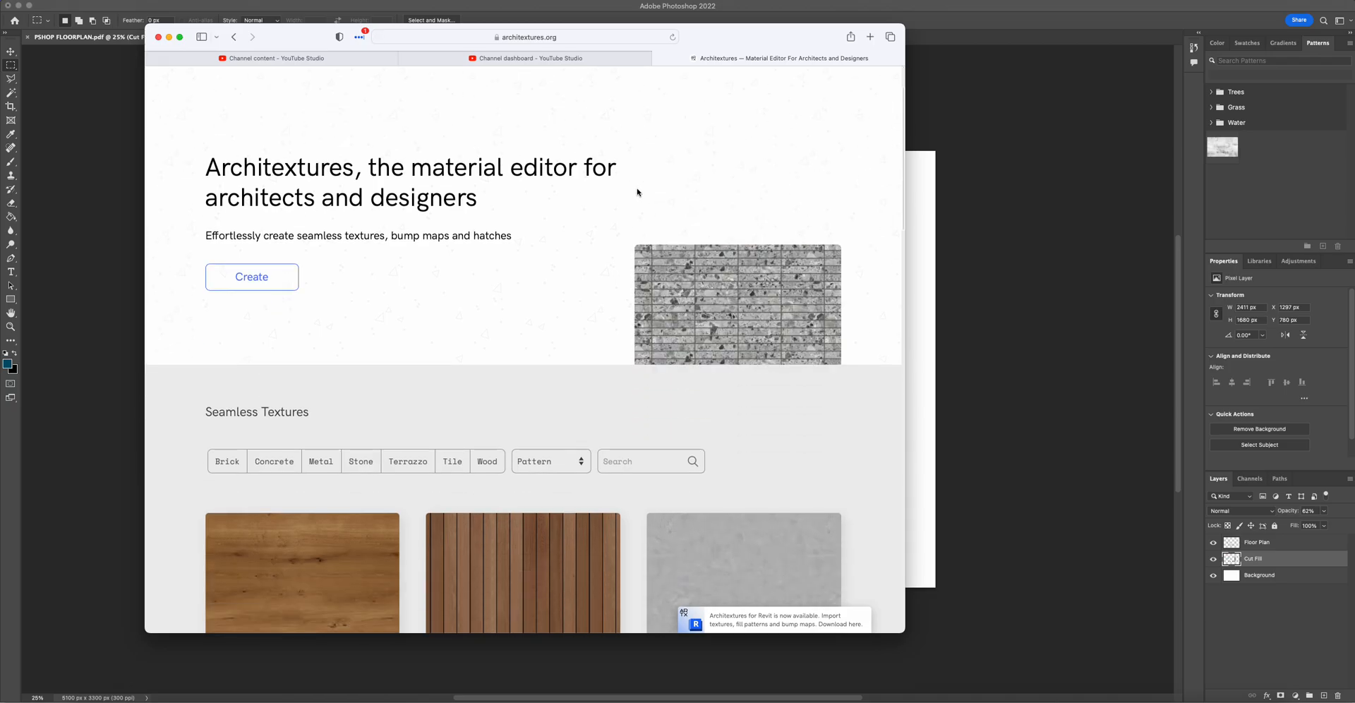
{"action": "scroll", "coordinate": [637, 190], "scroll_direction": "down", "scroll_amount": 2}
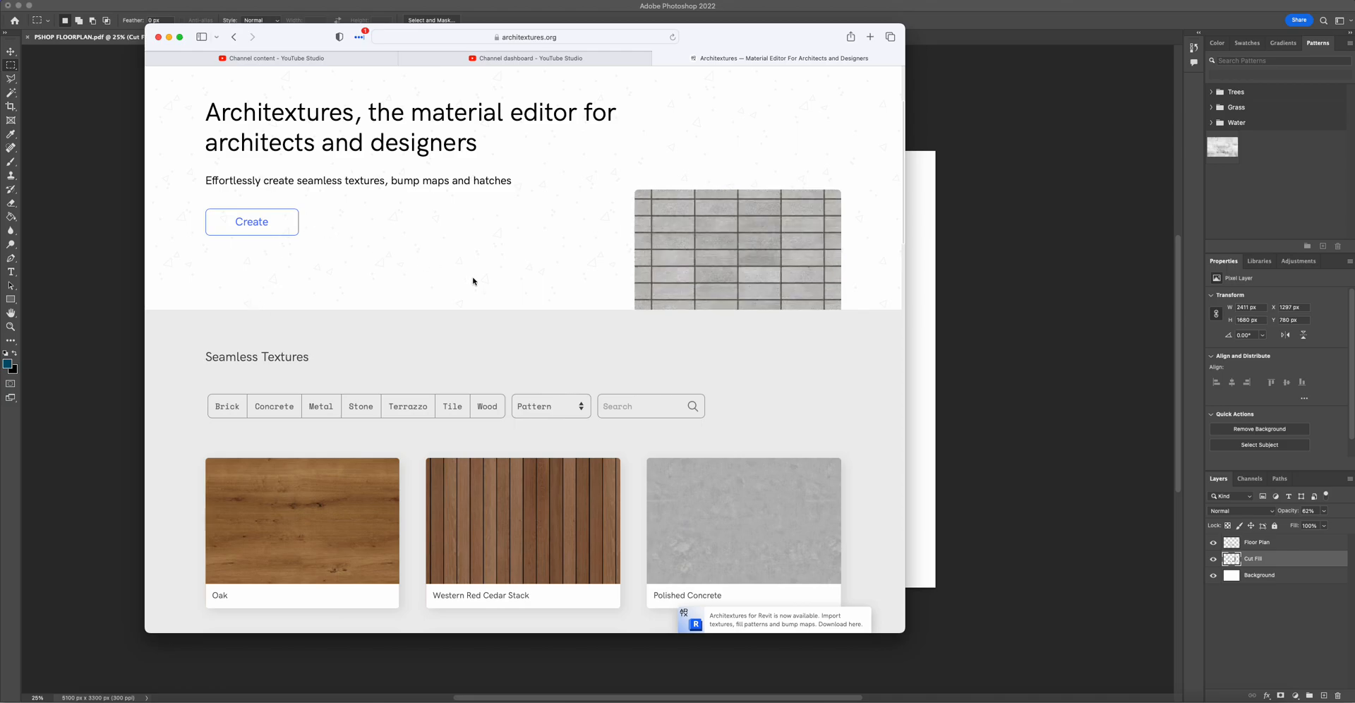
{"action": "left_click", "coordinate": [277, 406]}
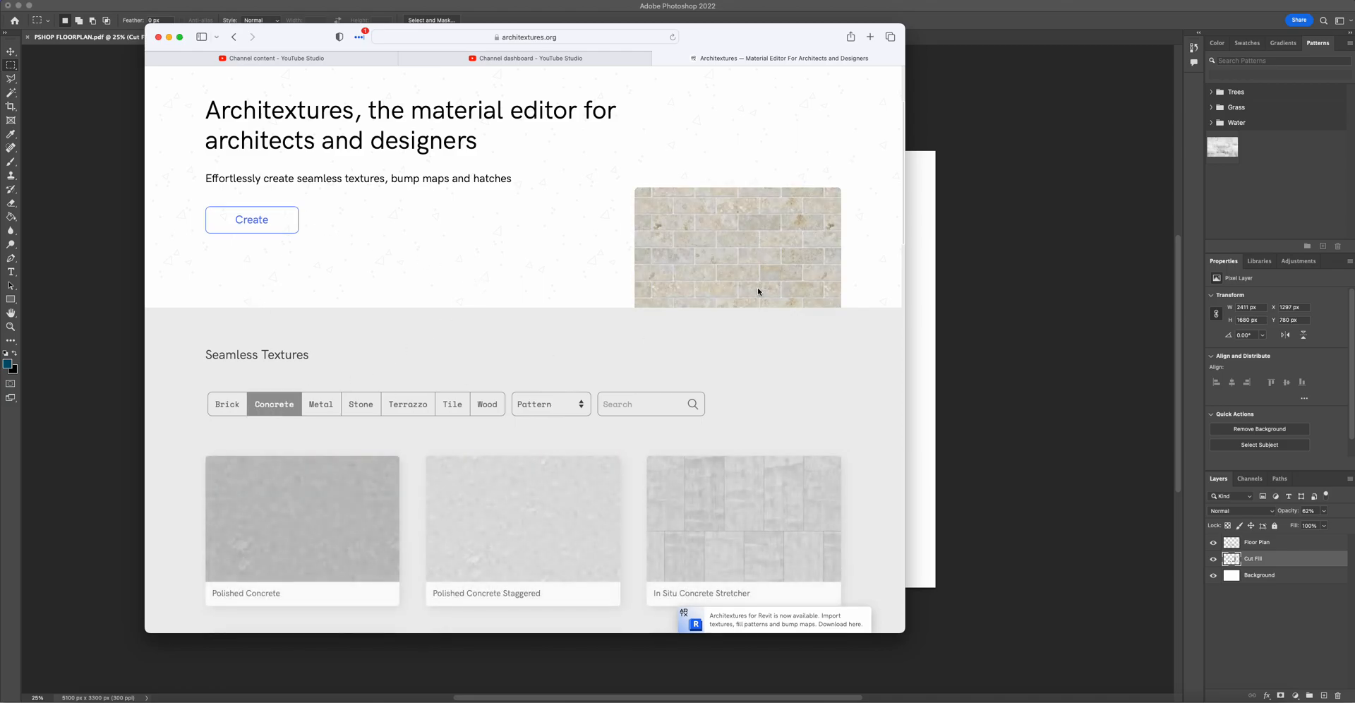
{"action": "scroll", "coordinate": [604, 282], "scroll_direction": "down", "scroll_amount": 15}
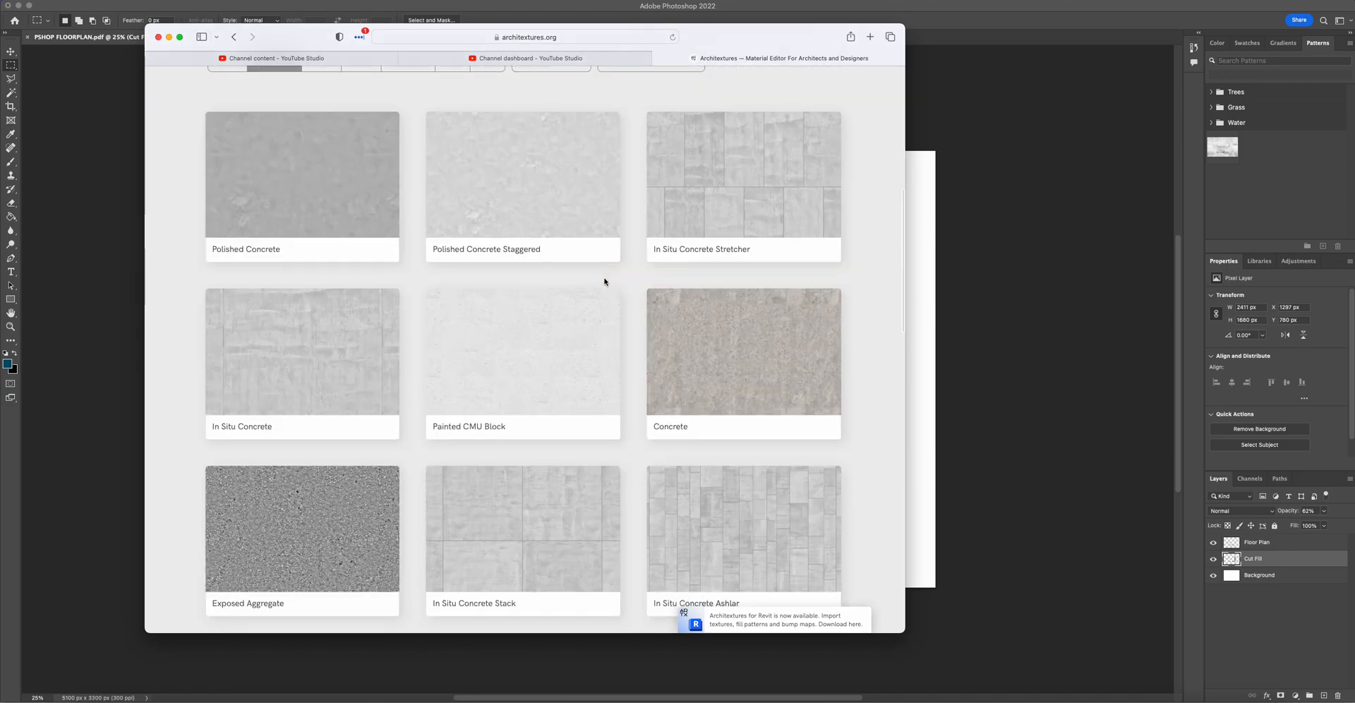
{"action": "scroll", "coordinate": [578, 247], "scroll_direction": "down", "scroll_amount": 4}
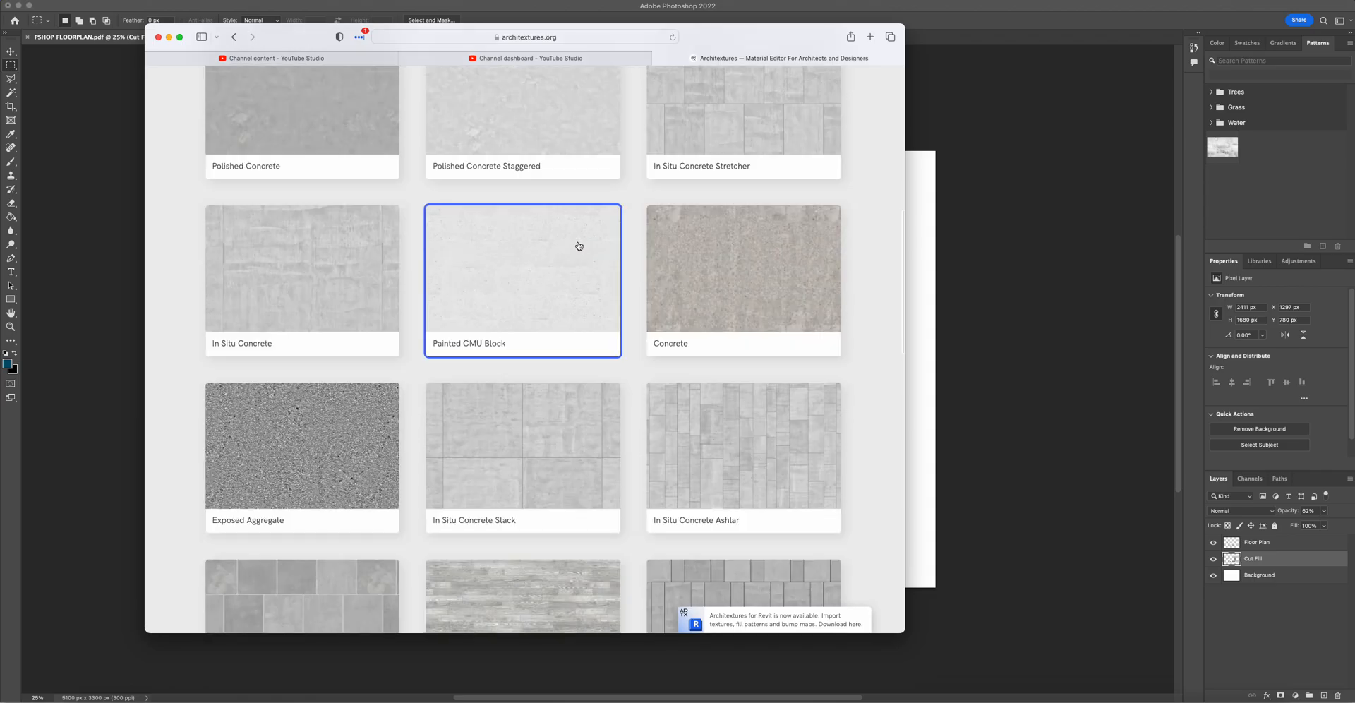
{"action": "scroll", "coordinate": [578, 245], "scroll_direction": "down", "scroll_amount": 5}
{"action": "scroll", "coordinate": [578, 245], "scroll_direction": "down", "scroll_amount": 1}
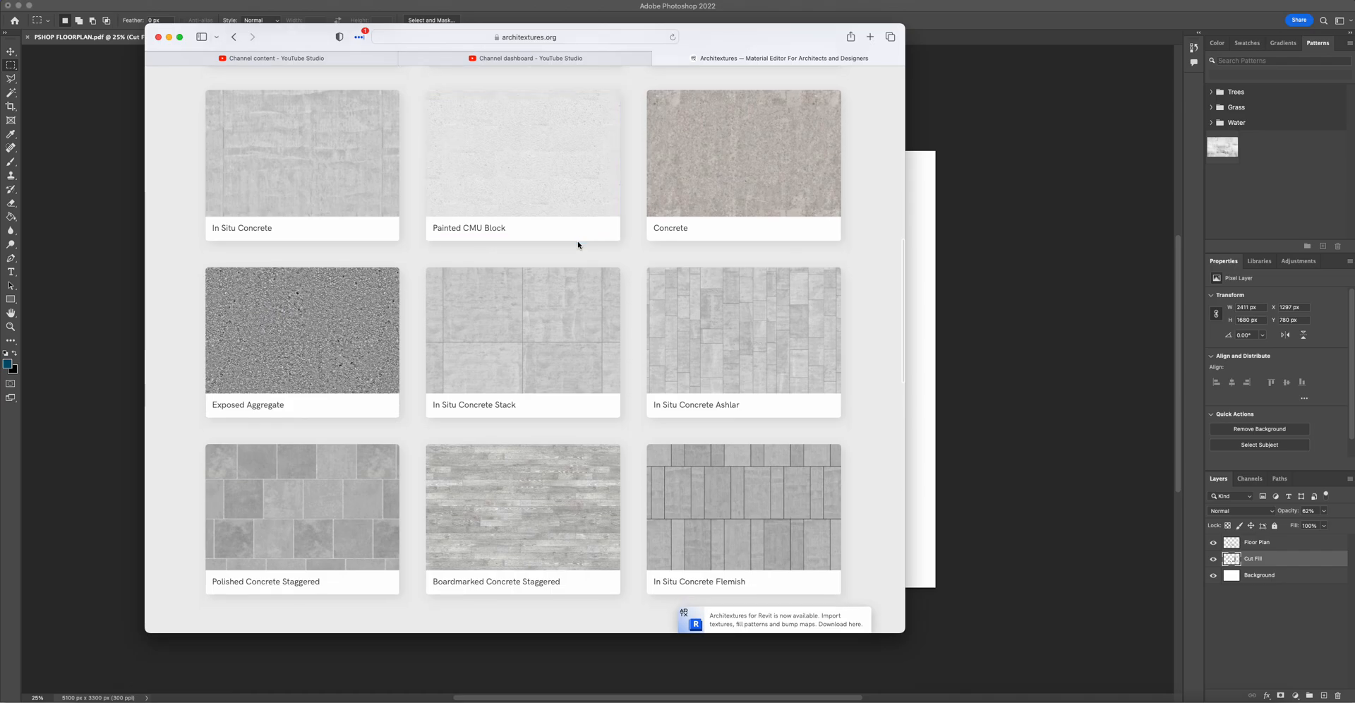
- Open the In Situ Concrete Flemish texture and download it as a JPG, allowing downloads from the site
{"action": "left_click", "coordinate": [699, 459]}
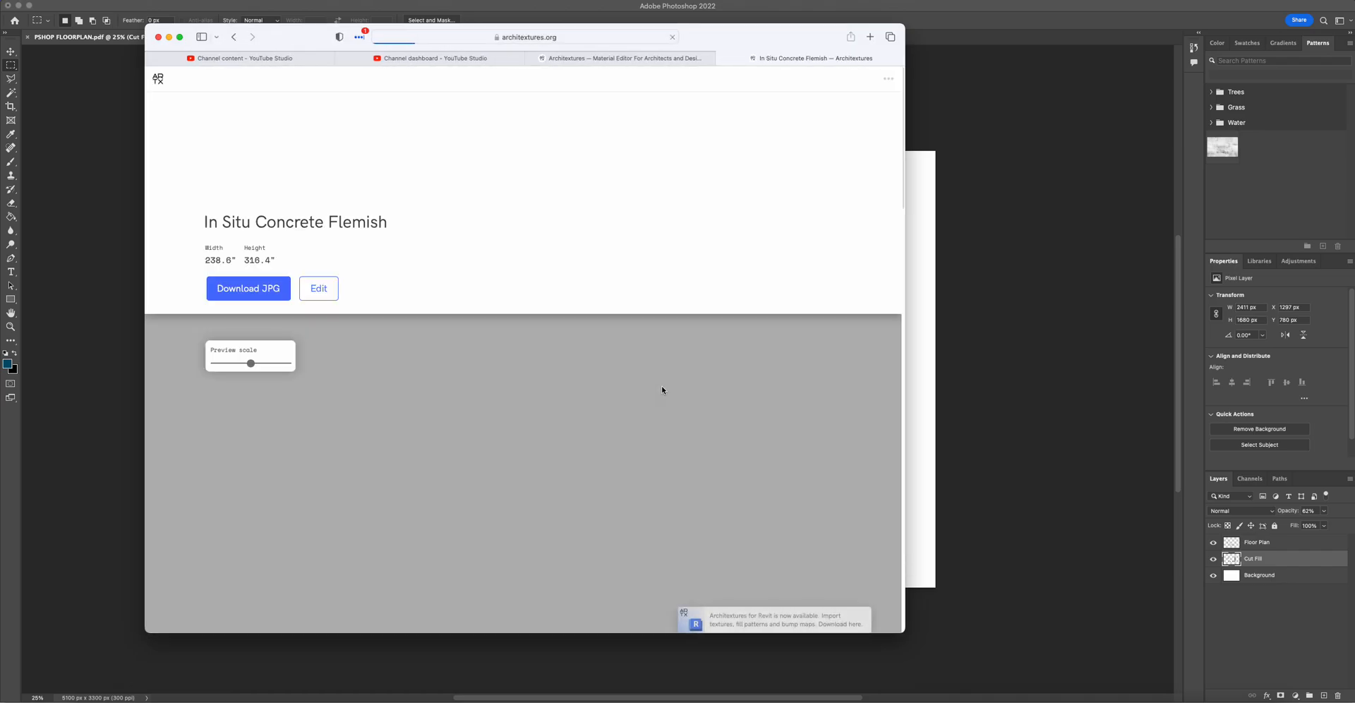
{"action": "scroll", "coordinate": [644, 231], "scroll_direction": "down", "scroll_amount": 1}
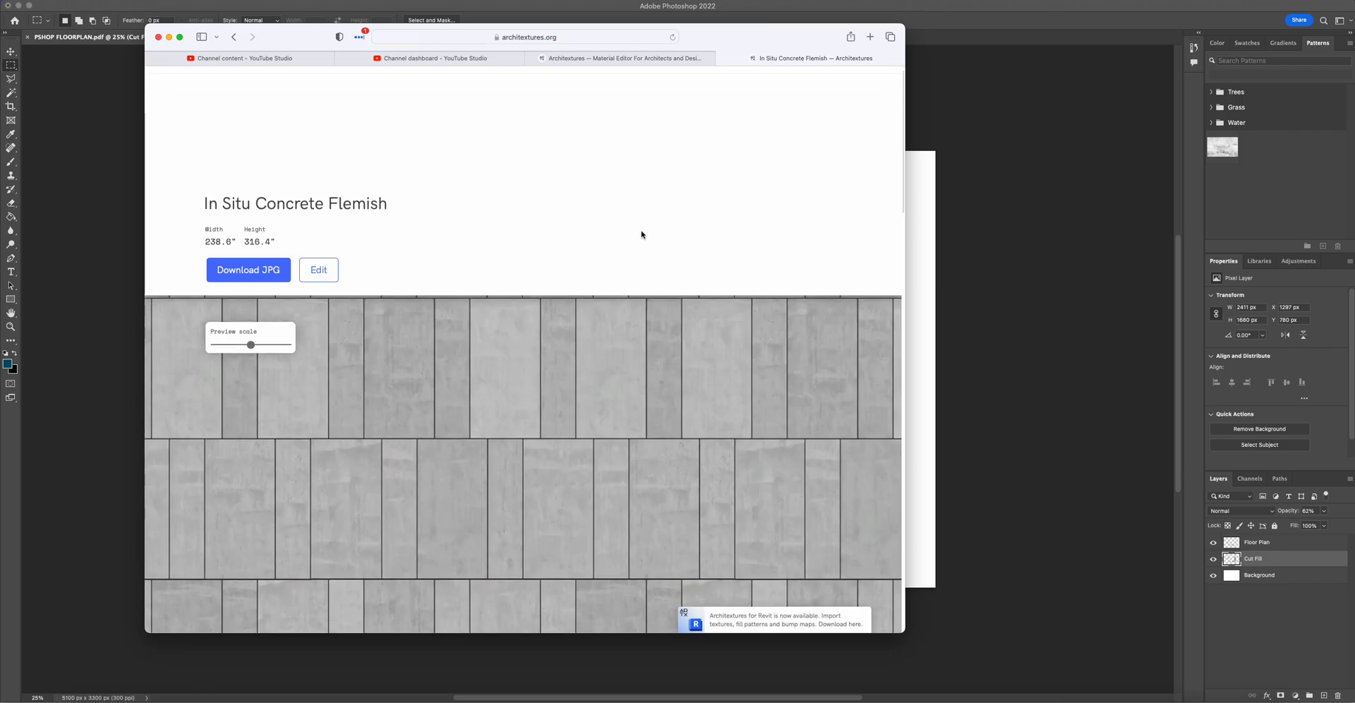
{"action": "scroll", "coordinate": [641, 234], "scroll_direction": "down", "scroll_amount": 3}
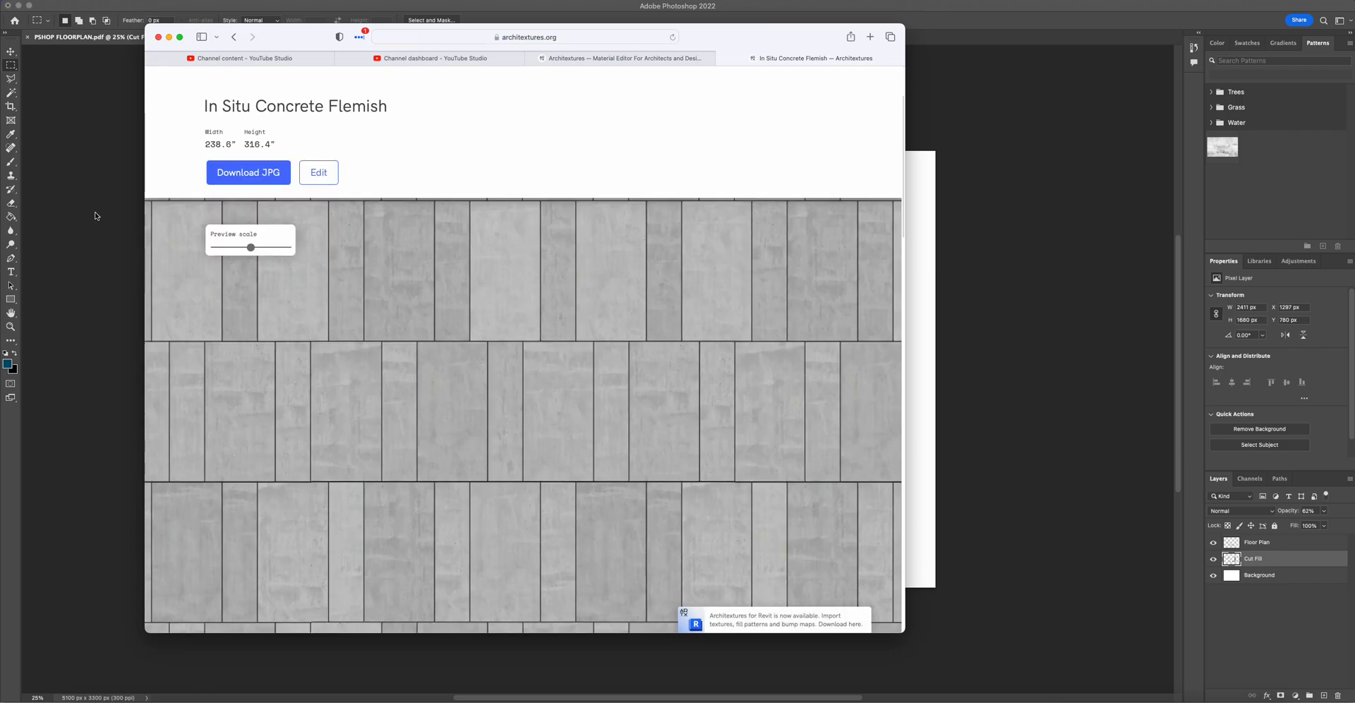
{"action": "left_click", "coordinate": [257, 174]}
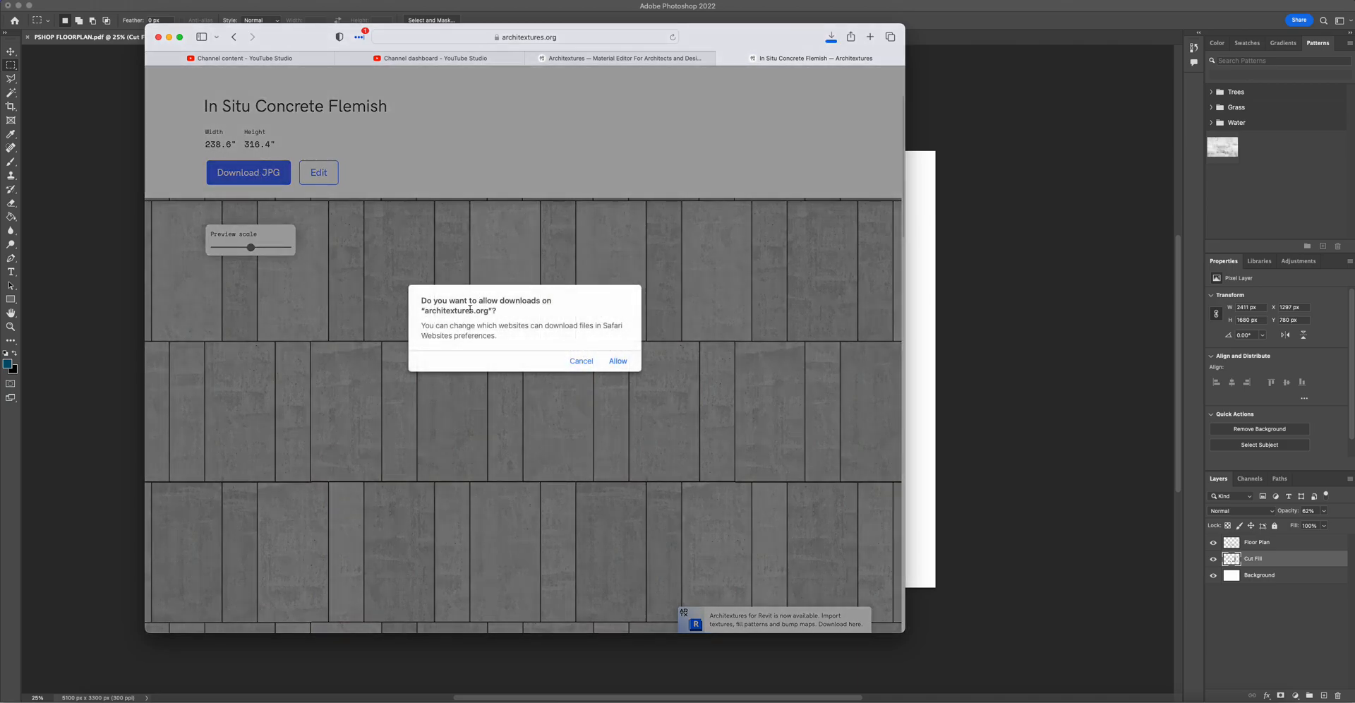
{"action": "left_click", "coordinate": [612, 360]}
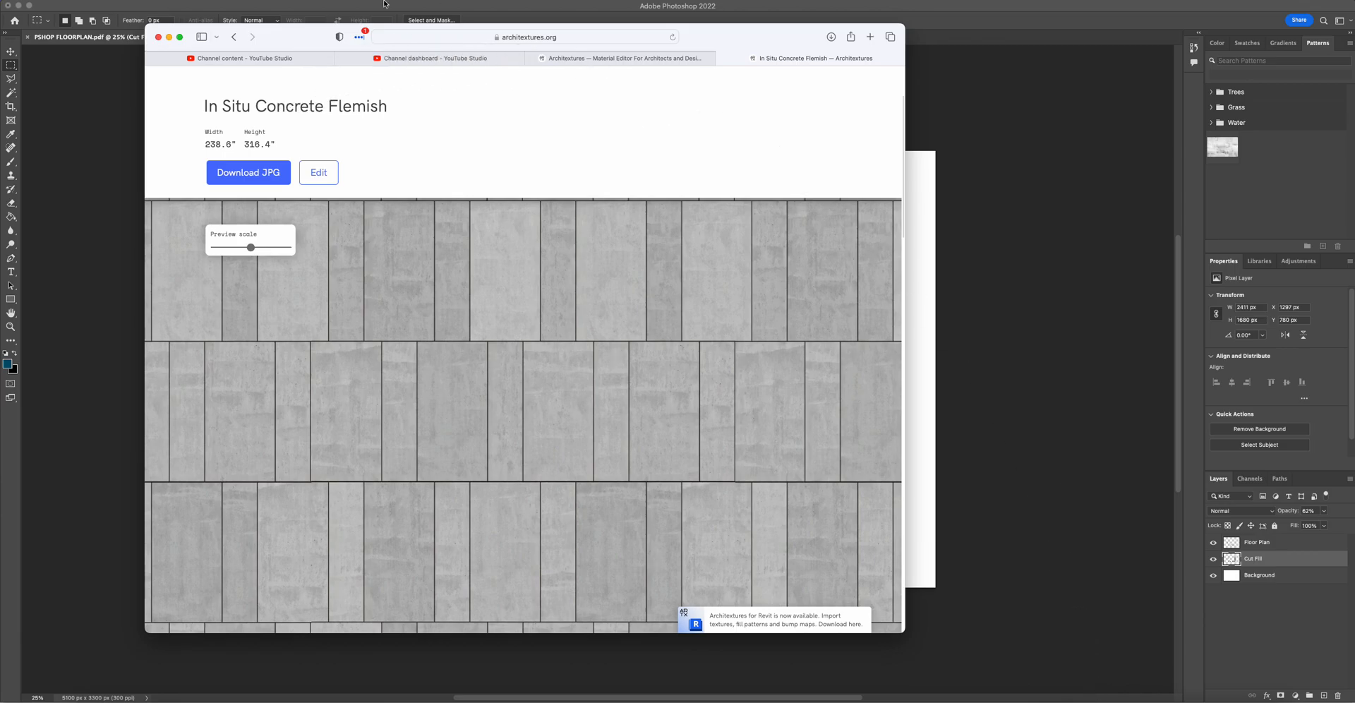
- Return to Photoshop, open the downloaded In-Situ-Concrete-Flemish-Architextures.jpg from Downloads, and unlock its background layer
{"action": "left_click", "coordinate": [169, 37]}
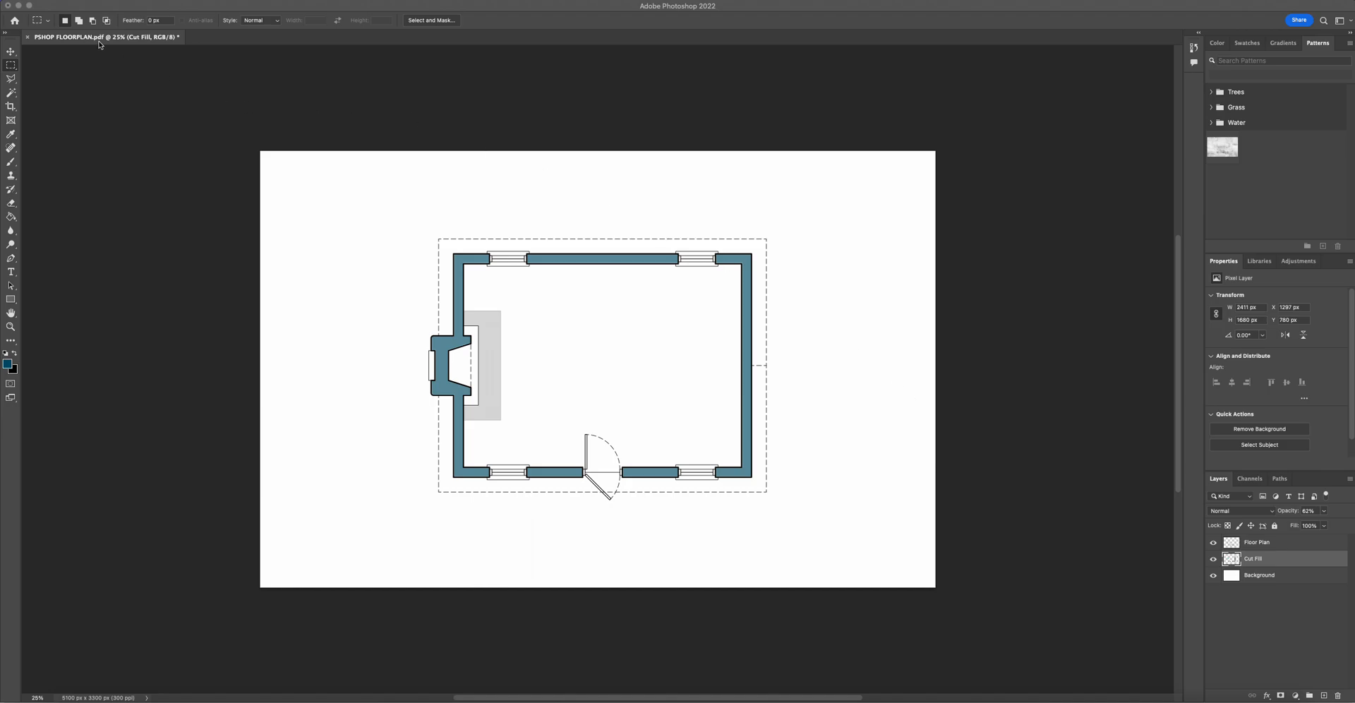
{"action": "left_click", "coordinate": [227, 83]}
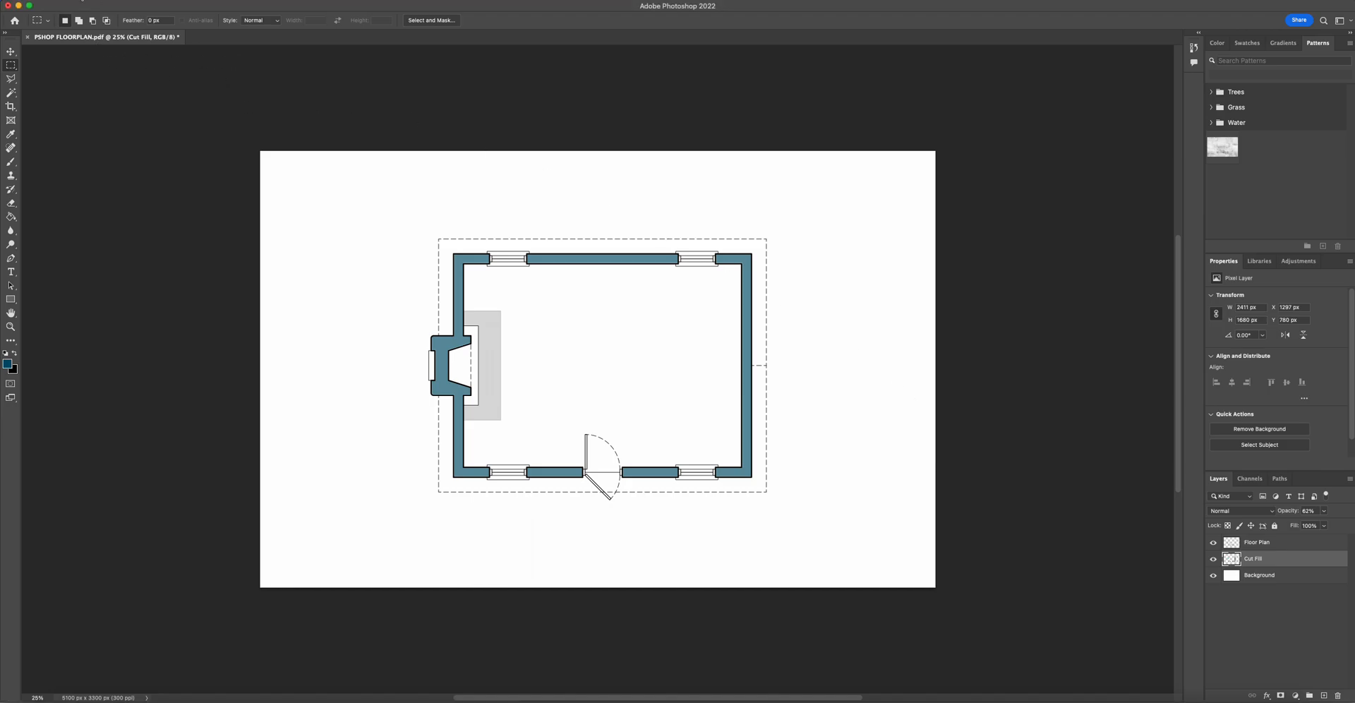
{"action": "left_click", "coordinate": [99, 0]}
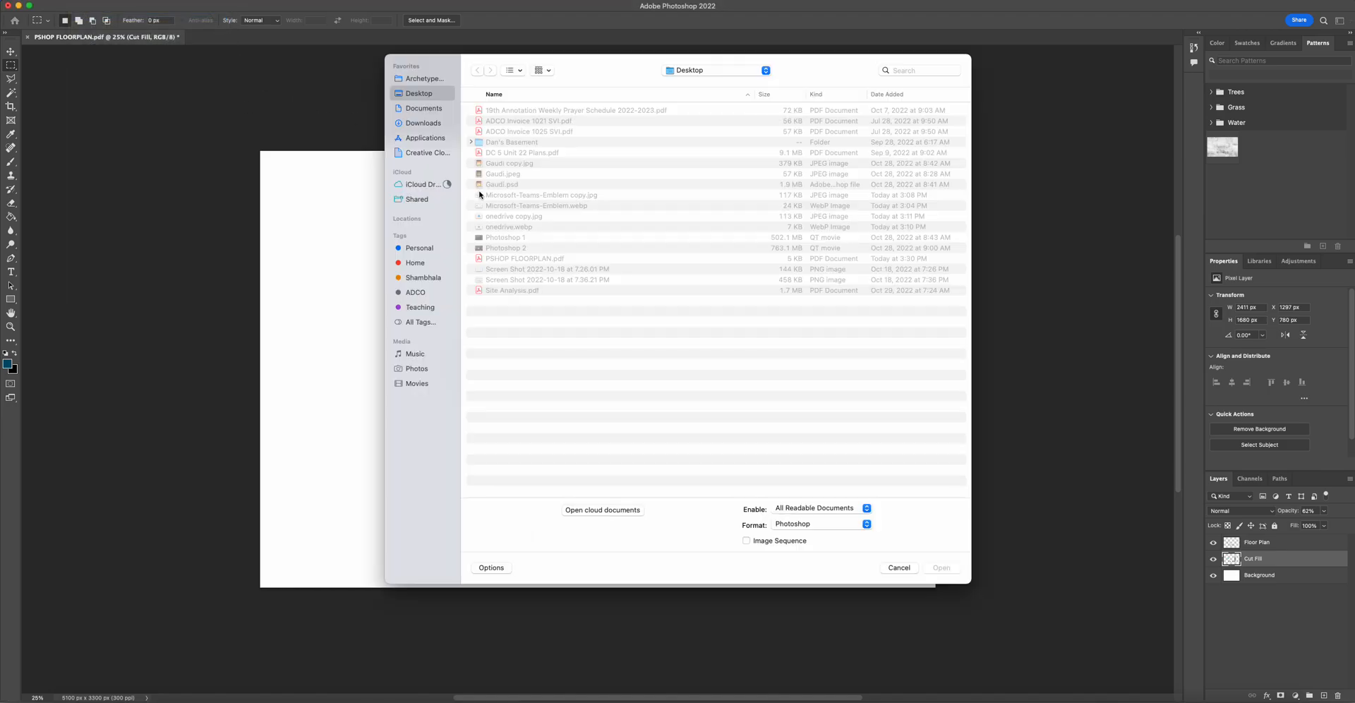
{"action": "left_click", "coordinate": [438, 123]}
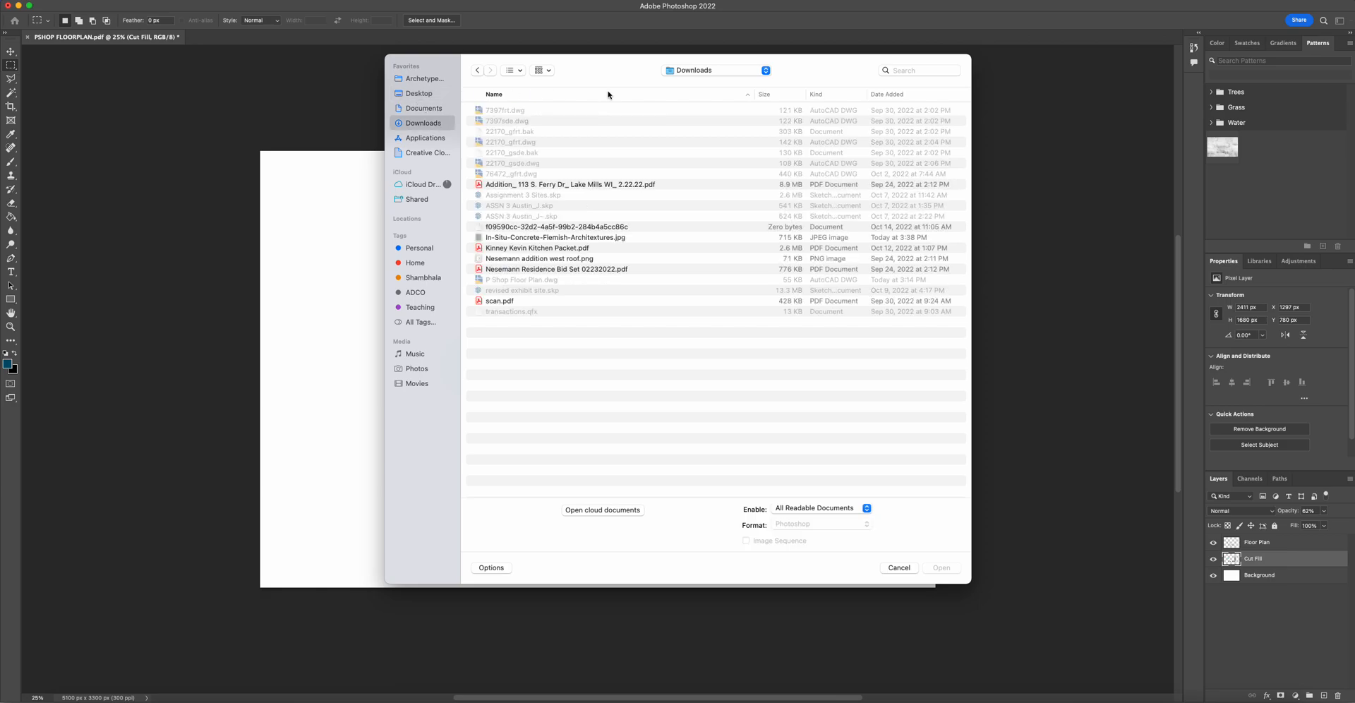
{"action": "left_click", "coordinate": [529, 237]}
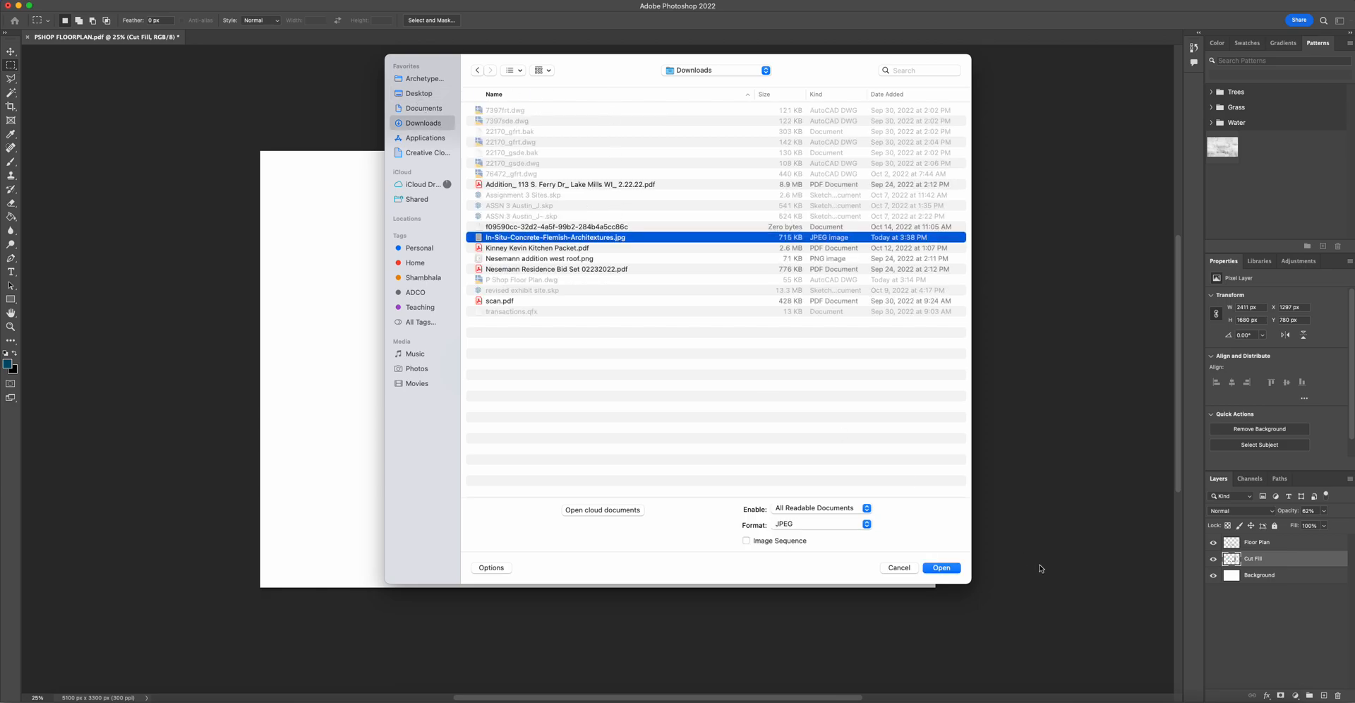
{"action": "left_click", "coordinate": [941, 567]}
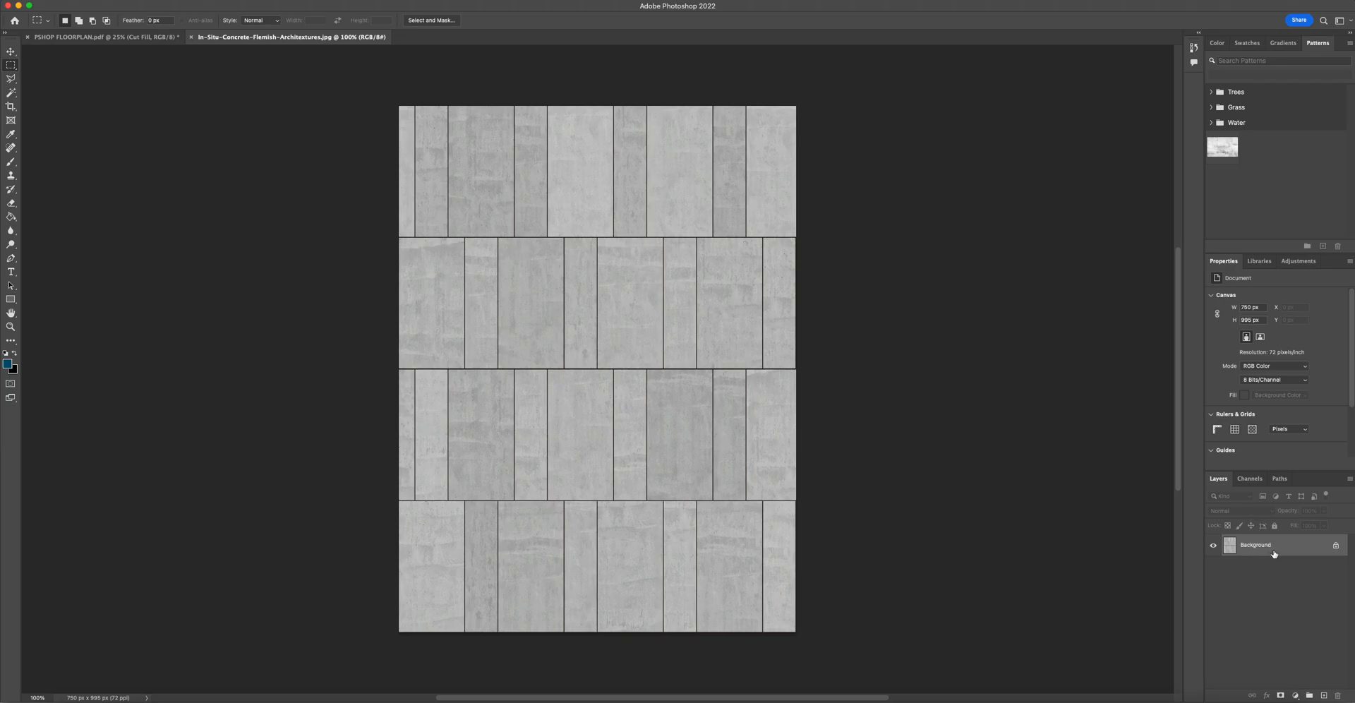
{"action": "left_click", "coordinate": [1336, 546]}
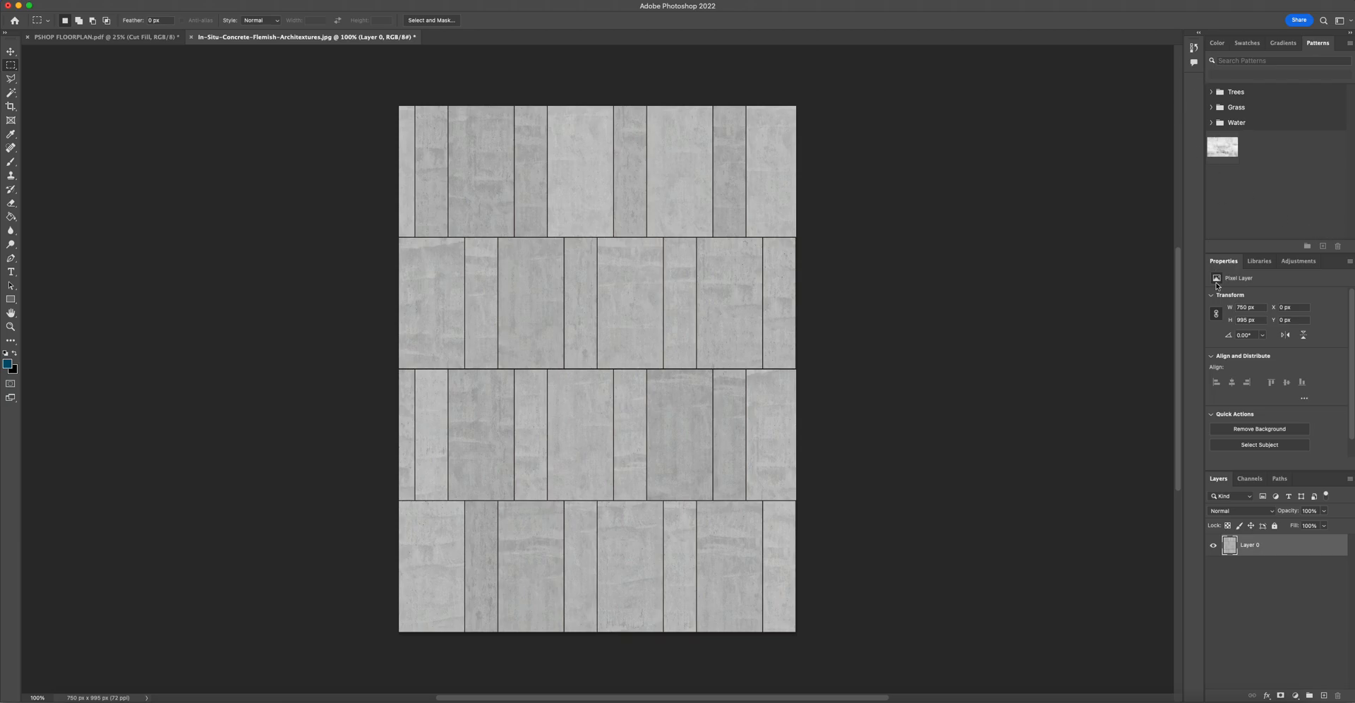
{"action": "left_click", "coordinate": [1300, 261]}
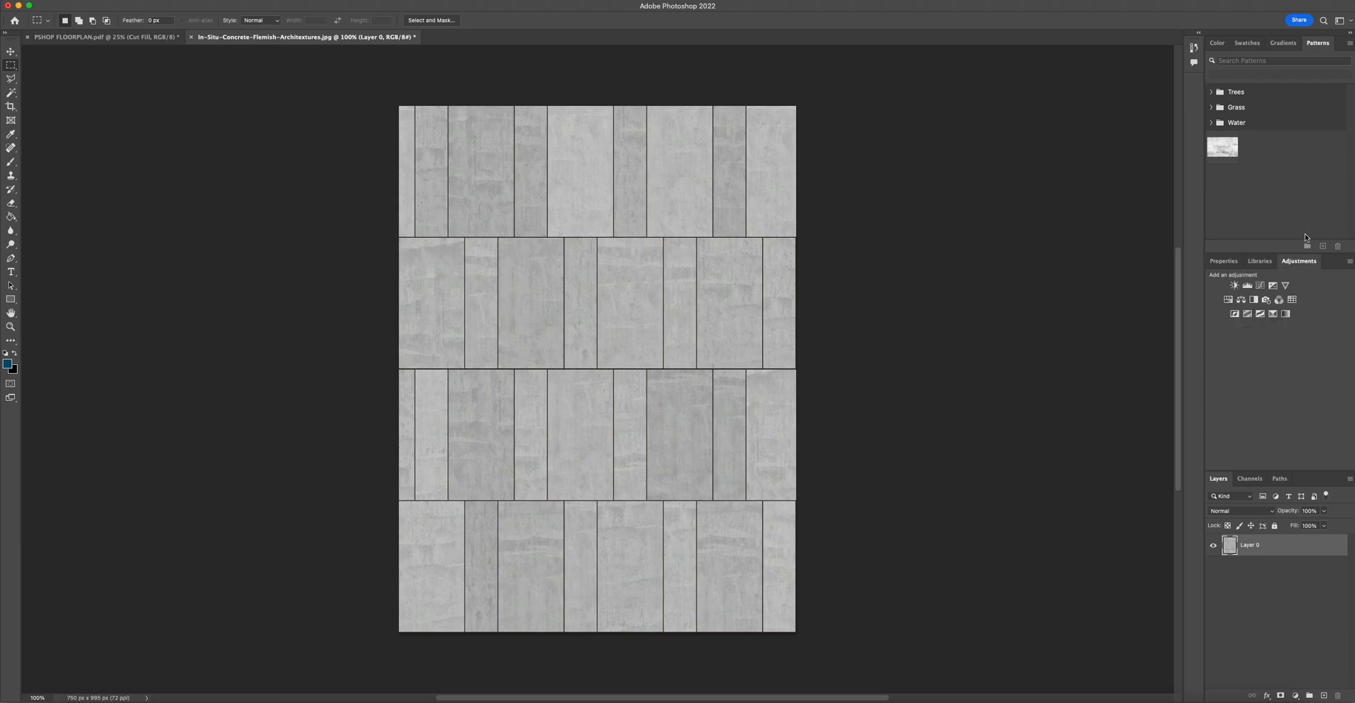
{"action": "left_click", "coordinate": [1248, 286]}
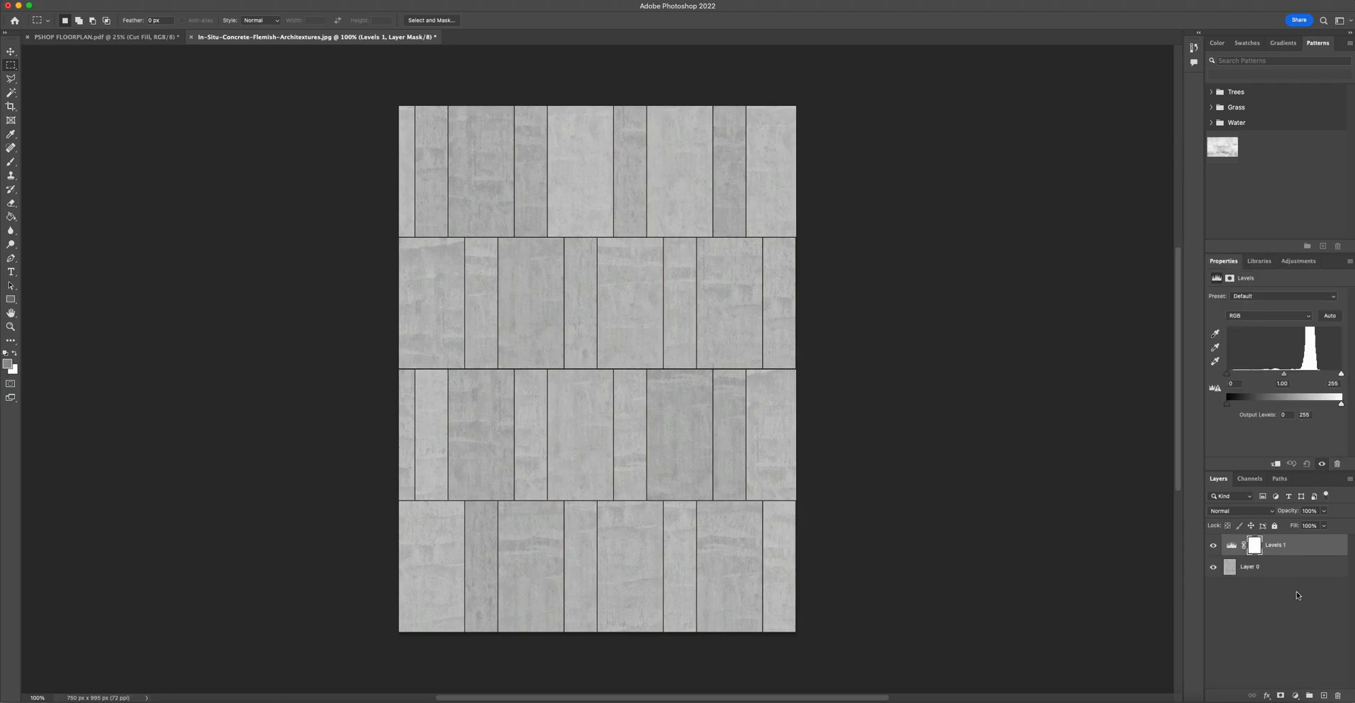
{"action": "left_click", "coordinate": [1310, 551]}
{"action": "key", "text": "Delete"}
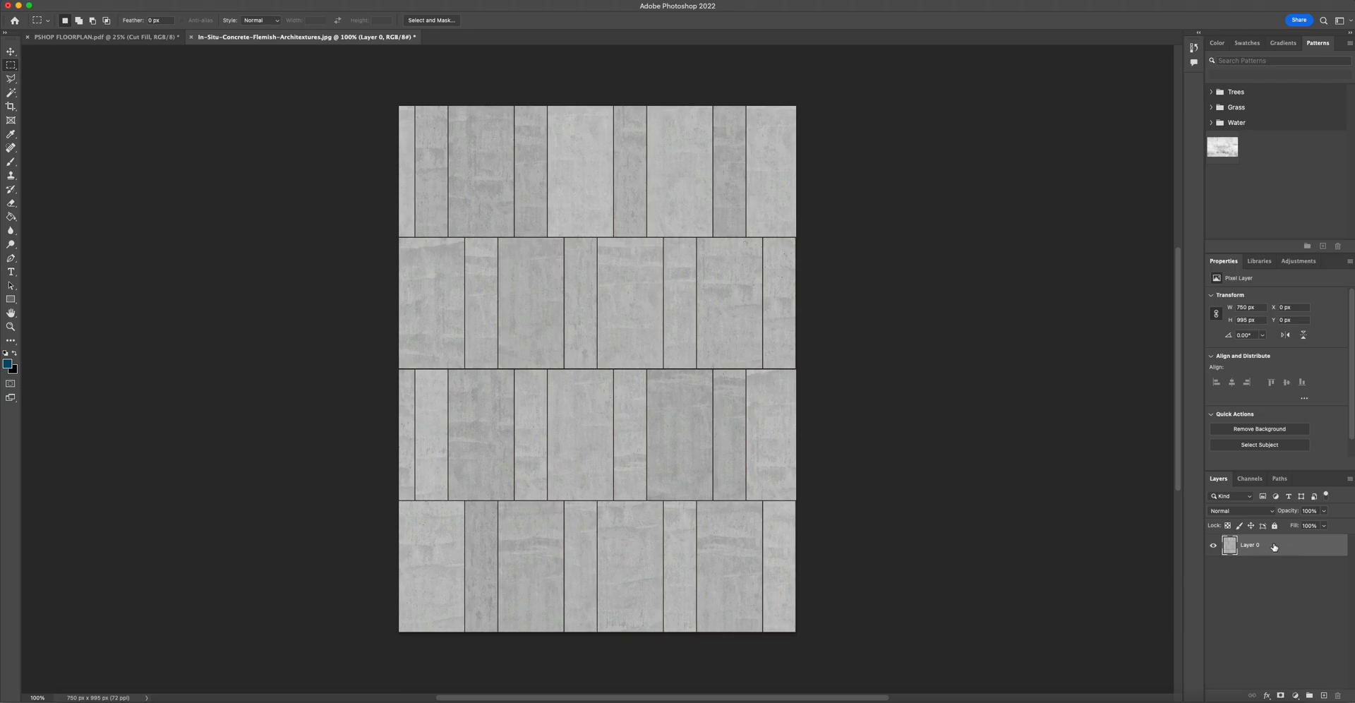
- Brighten the texture with a Levels adjustment, setting the white input level to 228
{"action": "left_click", "coordinate": [126, 8]}
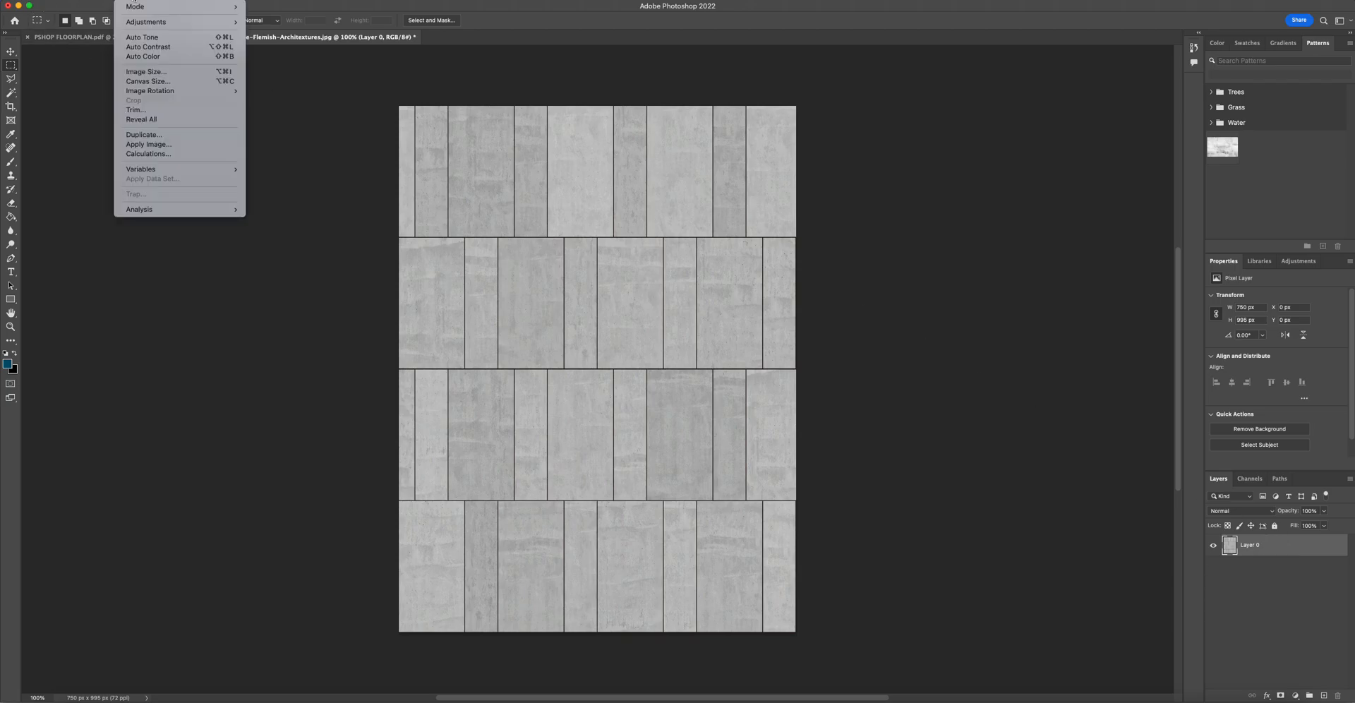
{"action": "mouse_move", "coordinate": [148, 21]}
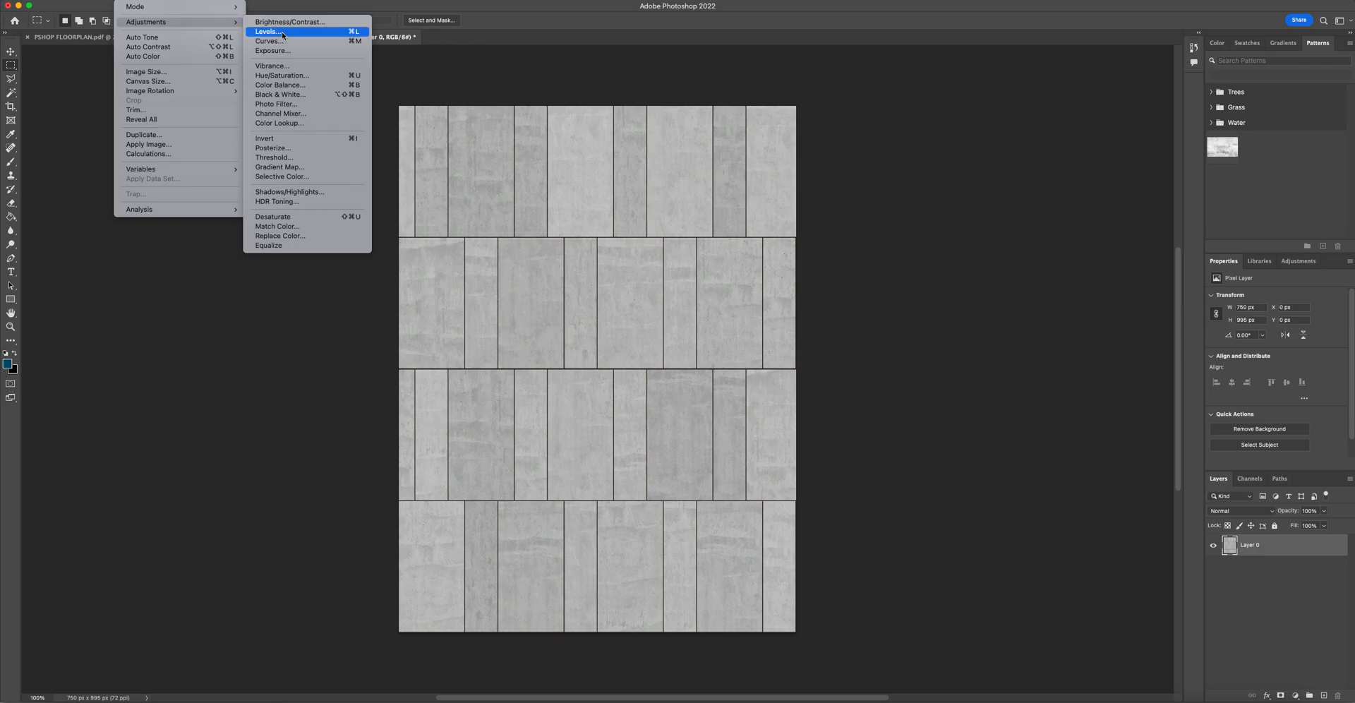
{"action": "left_click", "coordinate": [282, 32]}
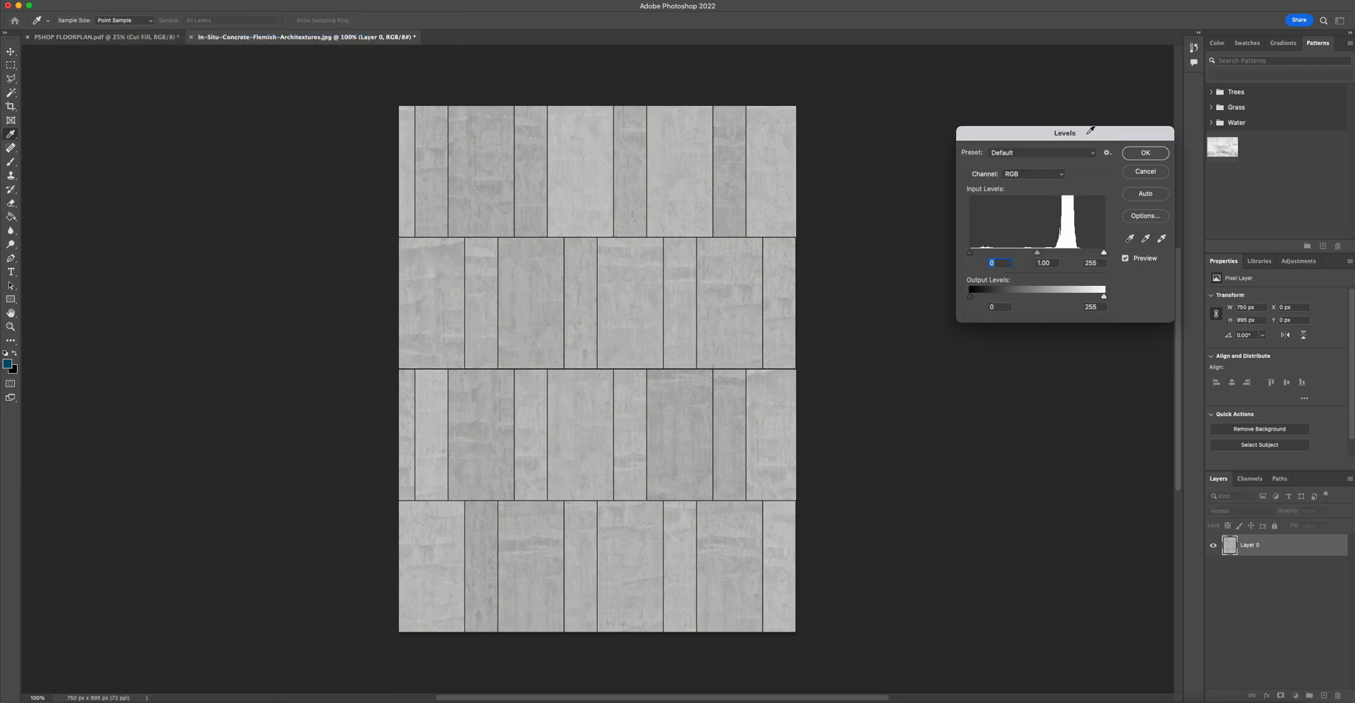
{"action": "left_click_drag", "start_coordinate": [1103, 253], "coordinate": [1034, 254]}
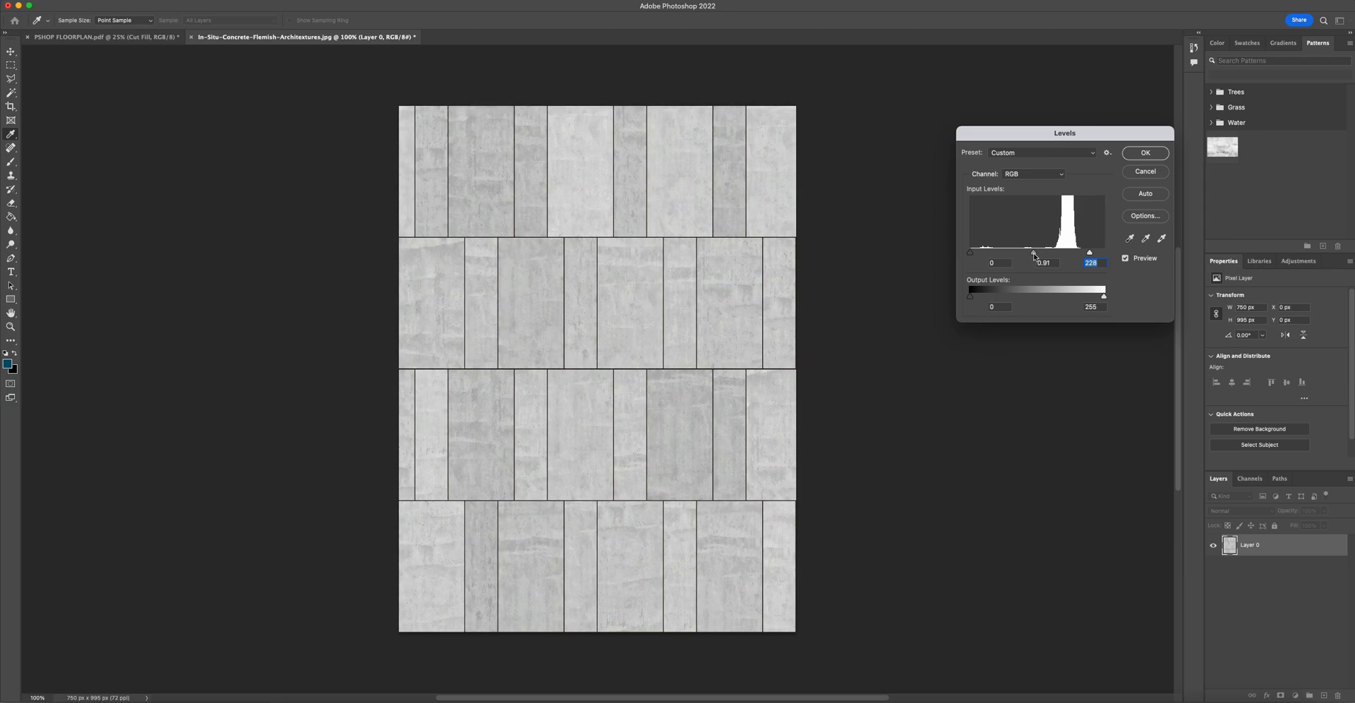
{"action": "left_click", "coordinate": [1145, 152]}
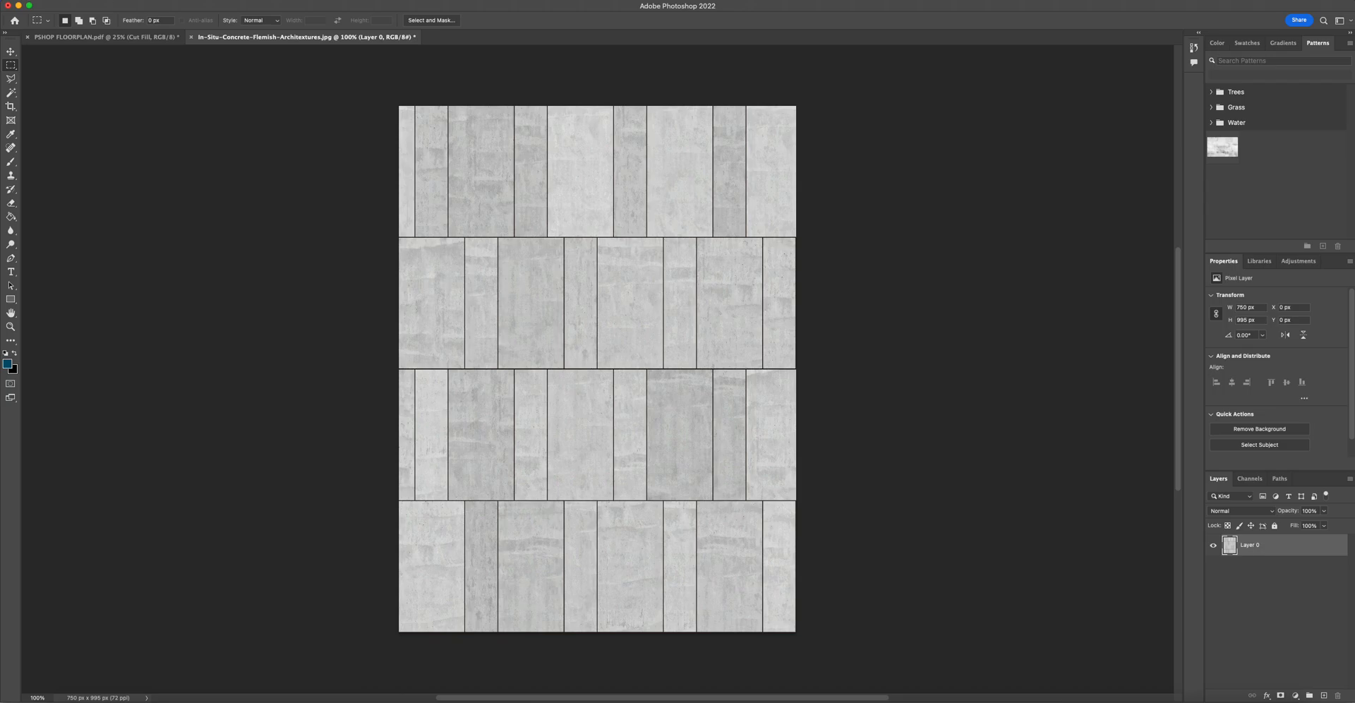
- Define the texture image as a pattern named In-Situ-Concrete-Flemish
{"action": "left_click", "coordinate": [101, 0]}
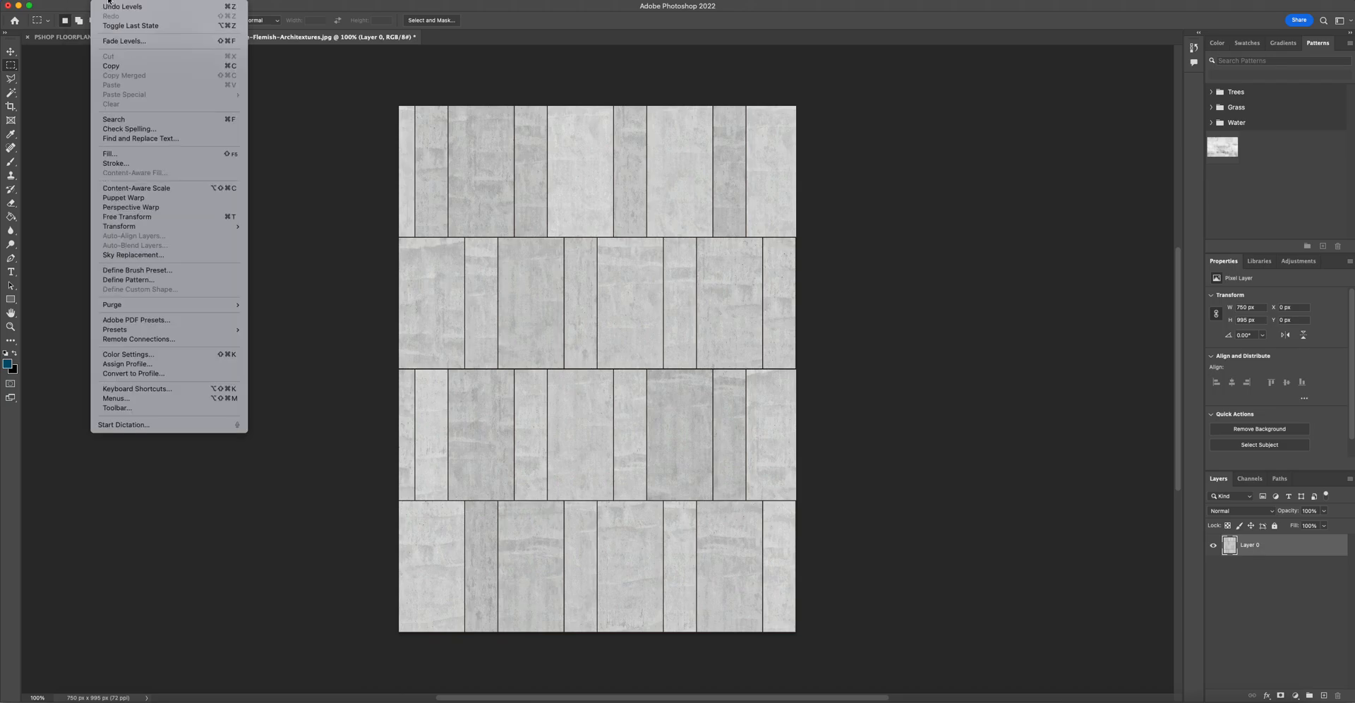
{"action": "left_click", "coordinate": [145, 283]}
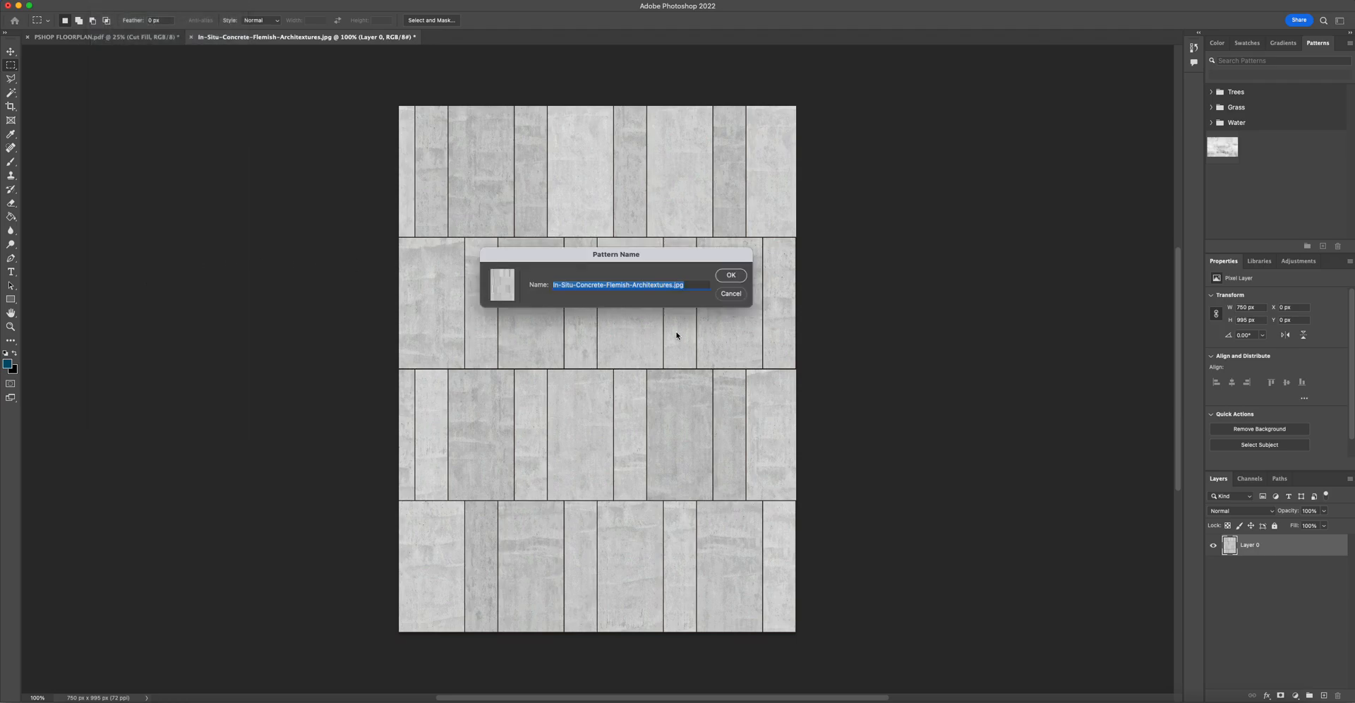
{"action": "left_click", "coordinate": [577, 285]}
{"action": "left_click_drag", "start_coordinate": [577, 285], "coordinate": [531, 285]}
{"action": "key", "text": "BackSpace"}
{"action": "key", "text": "super+a"}
{"action": "key", "text": "BackSpace"}
{"action": "key", "text": "super+z"}
{"action": "left_click", "coordinate": [685, 284]}
{"action": "key", "text": "BackSpace"}
{"action": "key", "text": "BackSpace"}
{"action": "key", "text": "BackSpace"}
{"action": "key", "text": "BackSpace"}
{"action": "left_click_drag", "start_coordinate": [688, 284], "coordinate": [553, 285]}
{"action": "key", "text": "BackSpace"}
{"action": "left_click", "coordinate": [736, 275]}
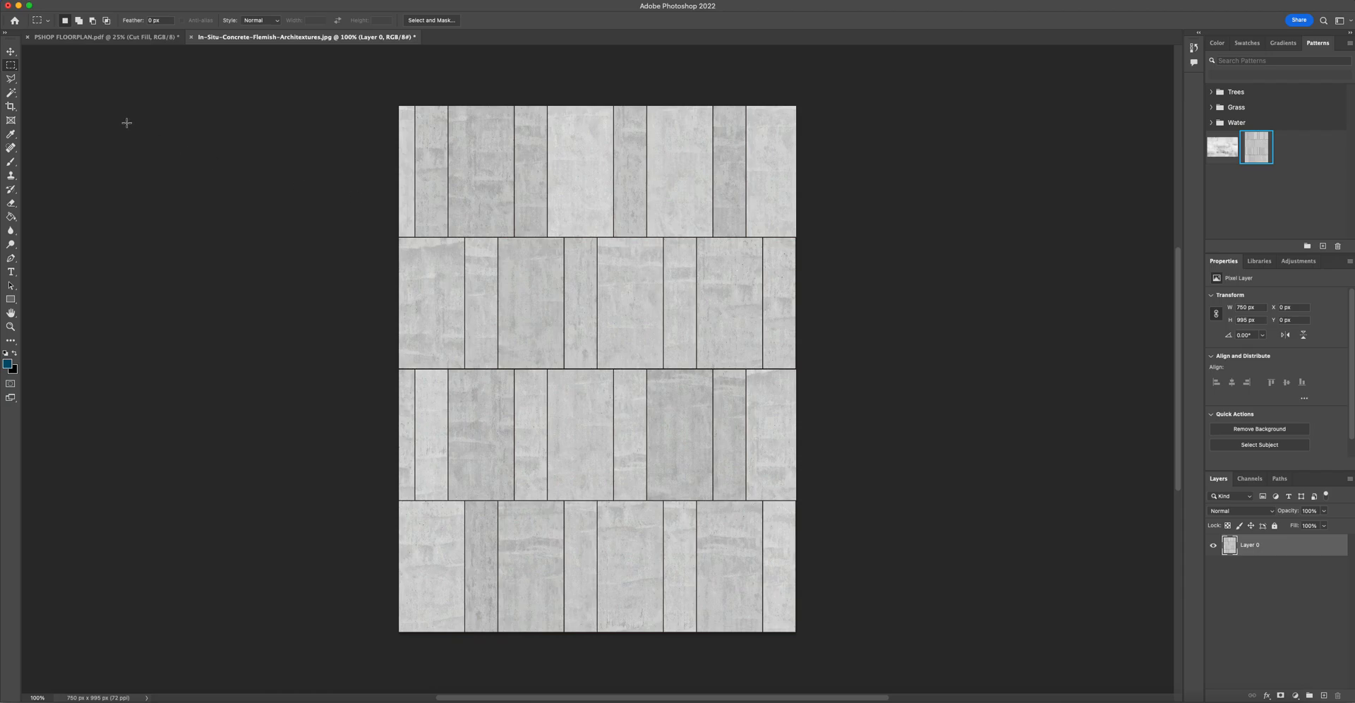
- Save the floor plan document to the computer as PSHOP FLOORPLAN.psd and close the texture document without saving
{"action": "left_click", "coordinate": [67, 37]}
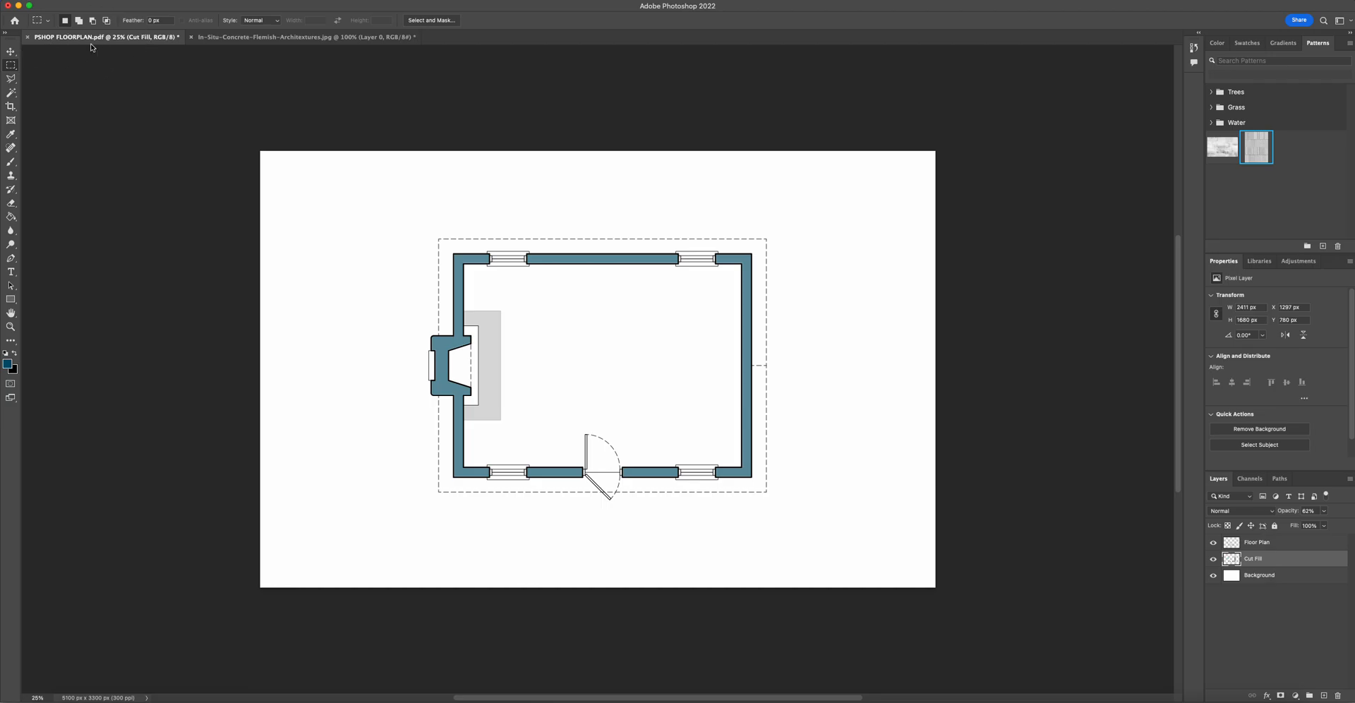
{"action": "left_click", "coordinate": [83, 2]}
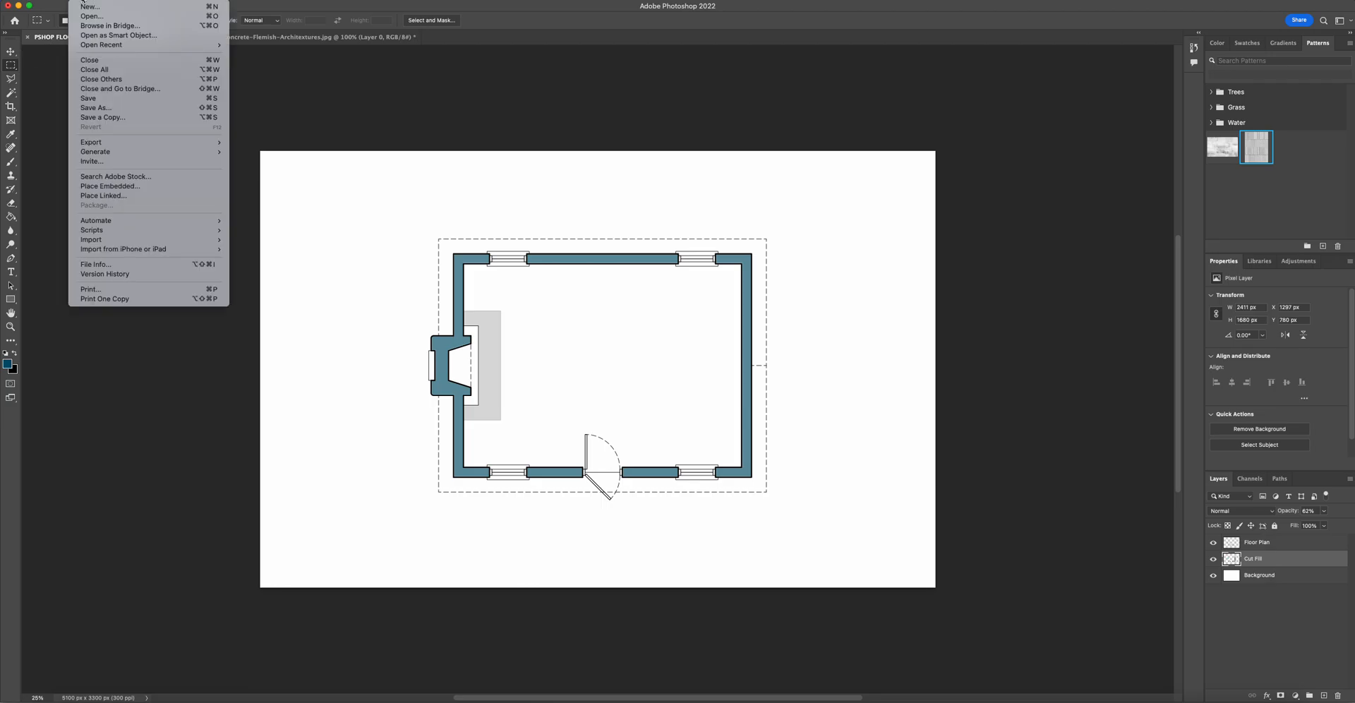
{"action": "left_click", "coordinate": [127, 108]}
{"action": "left_click", "coordinate": [528, 487]}
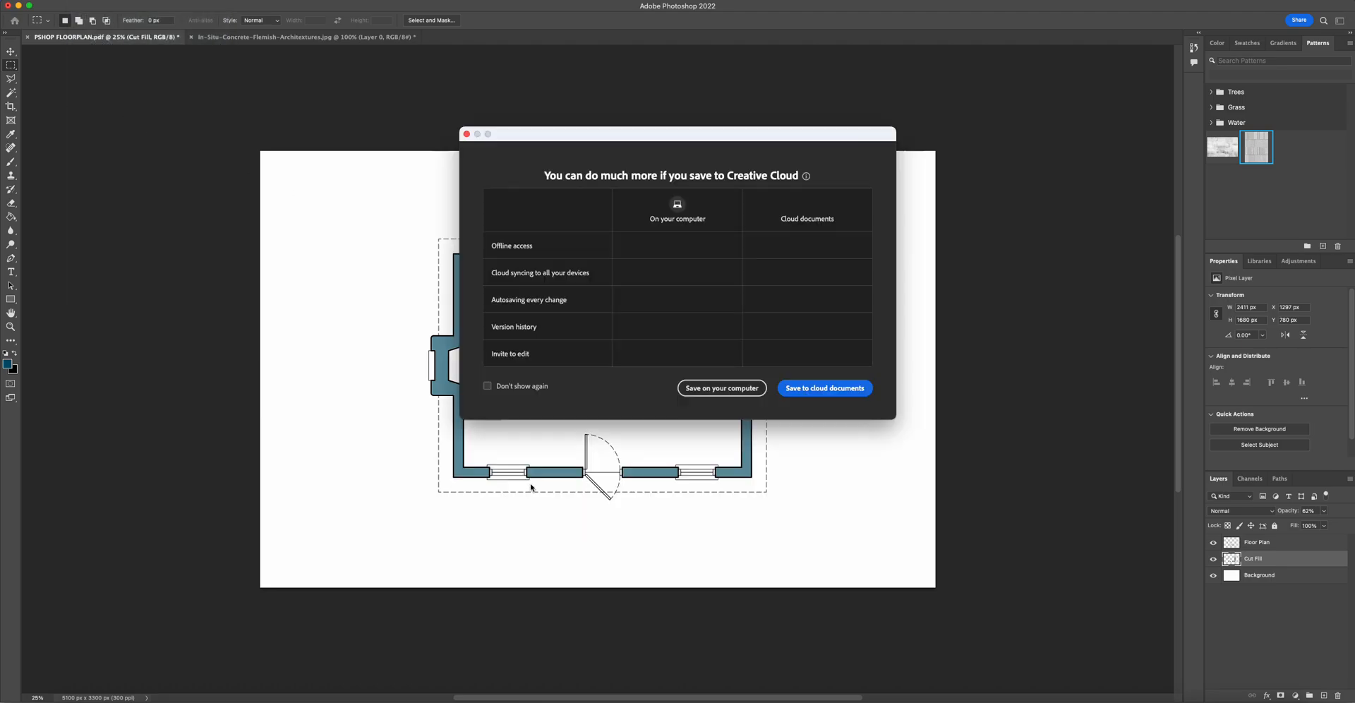
{"action": "left_click", "coordinate": [721, 388]}
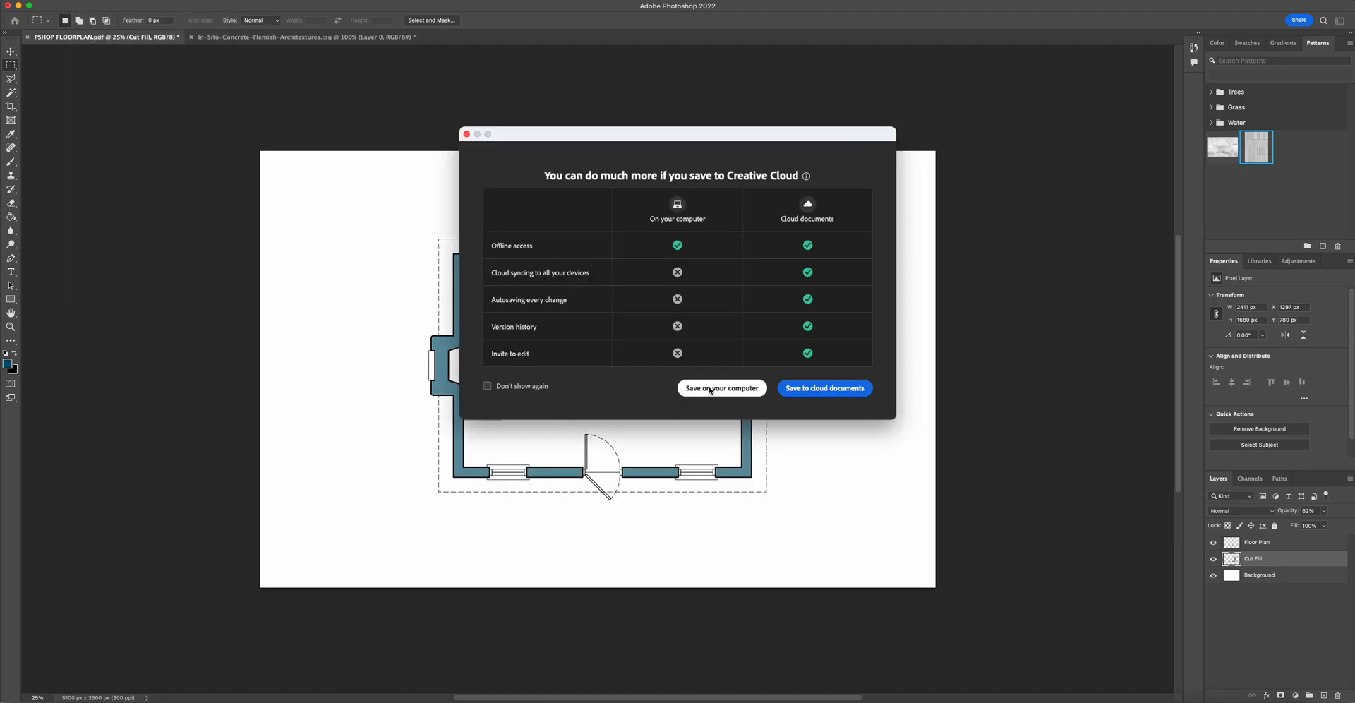
{"action": "left_click", "coordinate": [503, 129]}
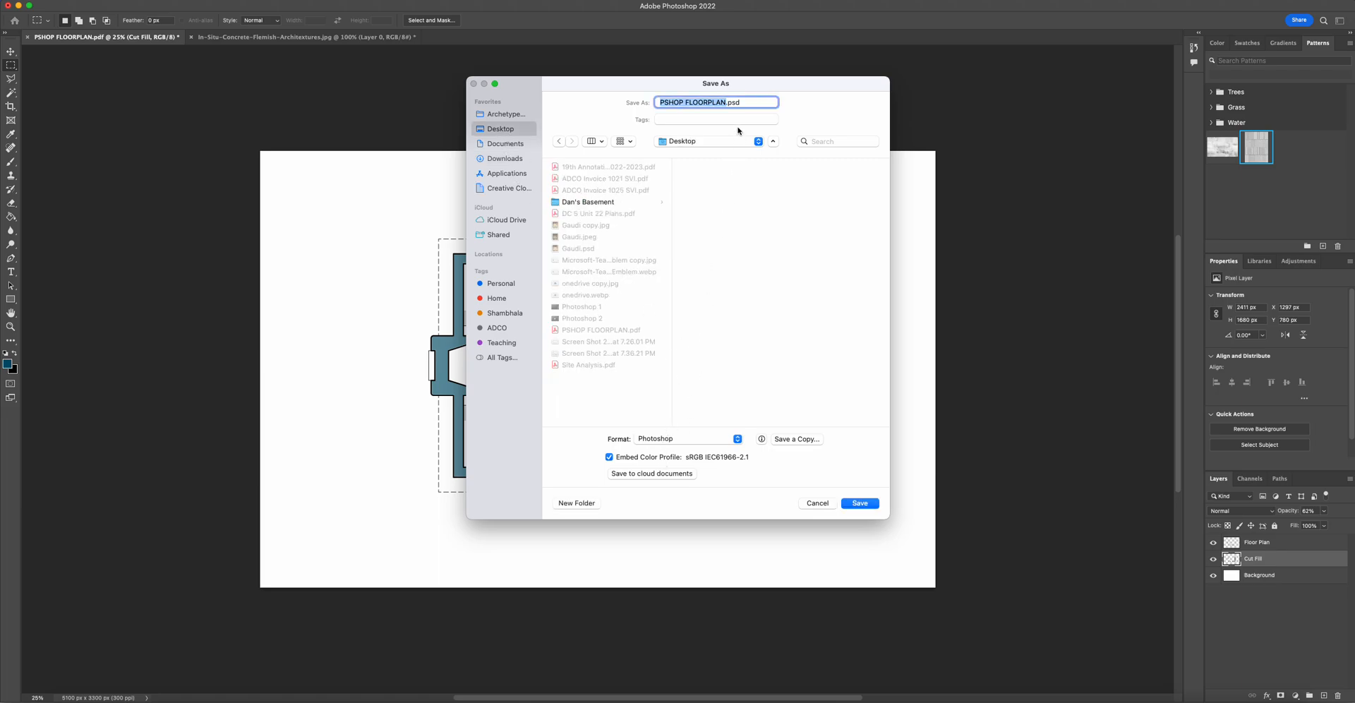
{"action": "left_click", "coordinate": [858, 502]}
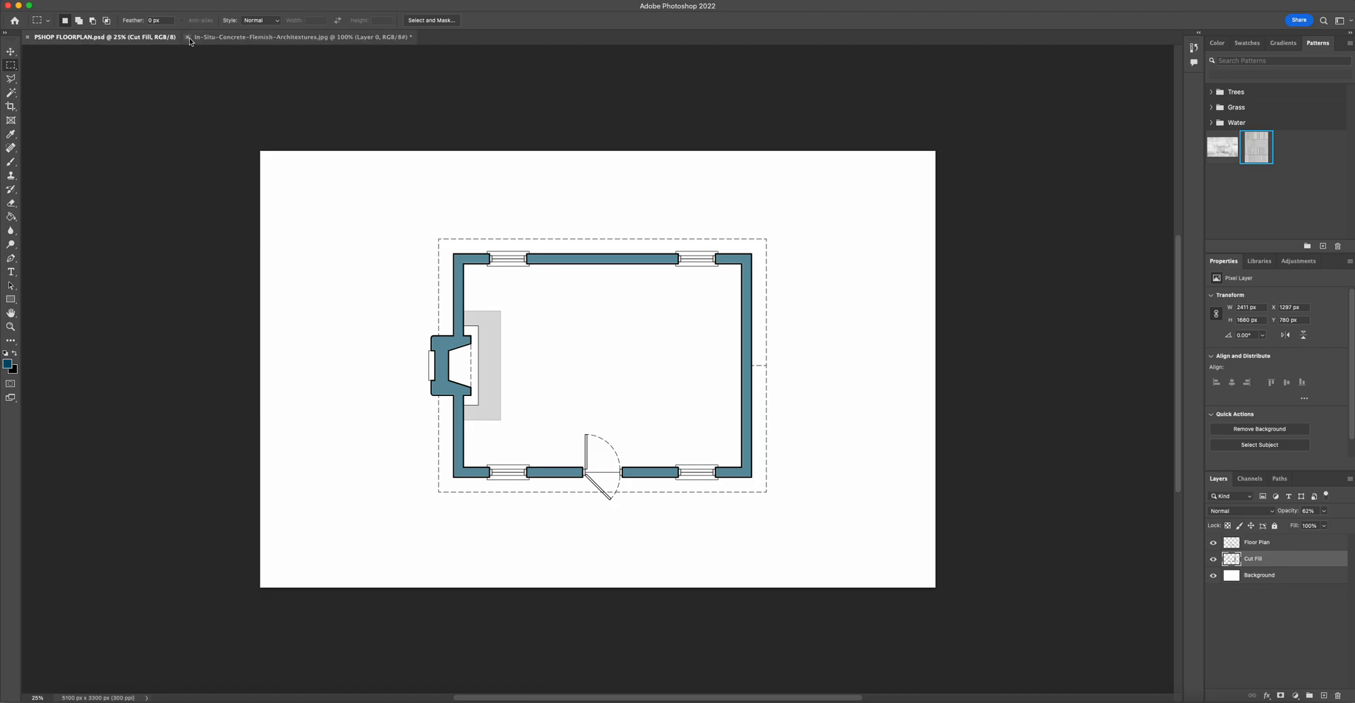
{"action": "left_click", "coordinate": [188, 36]}
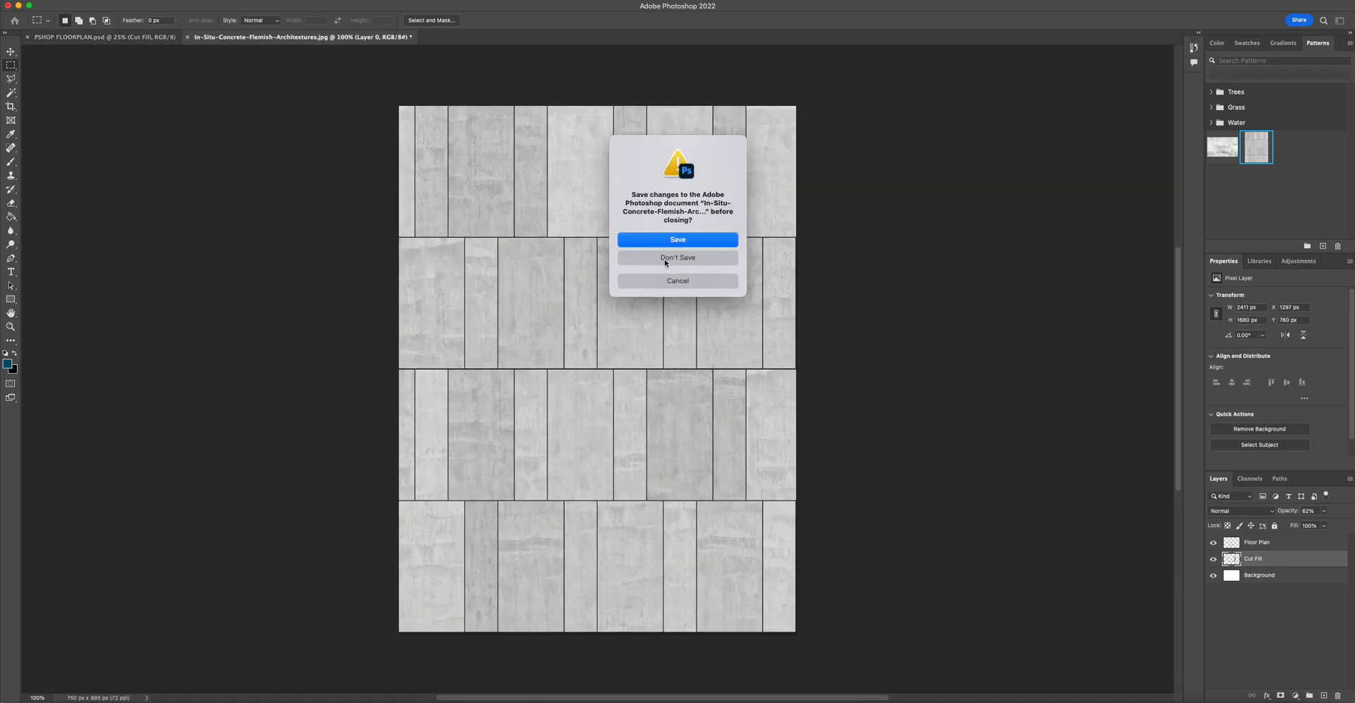
{"action": "left_click", "coordinate": [664, 258]}
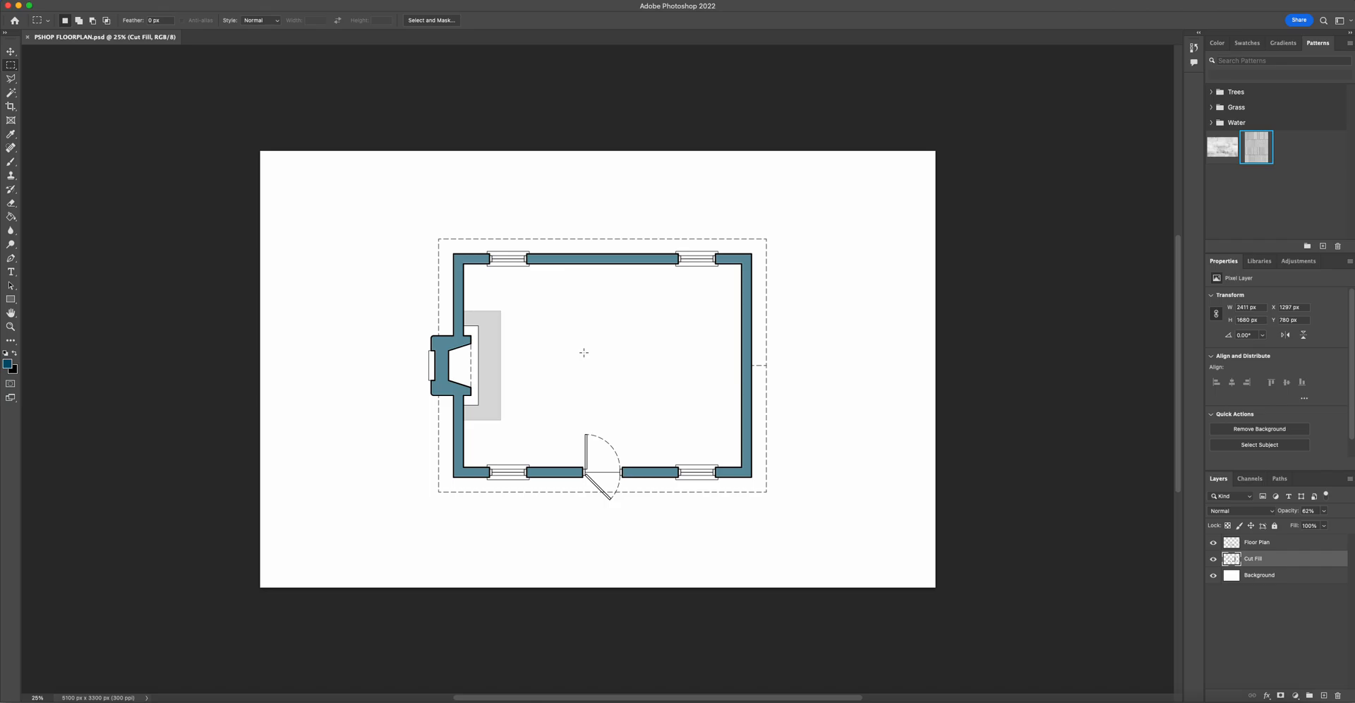
- Add a new layer above Cut Fill named Concrete Floor Fill
{"action": "left_click", "coordinate": [1322, 695]}
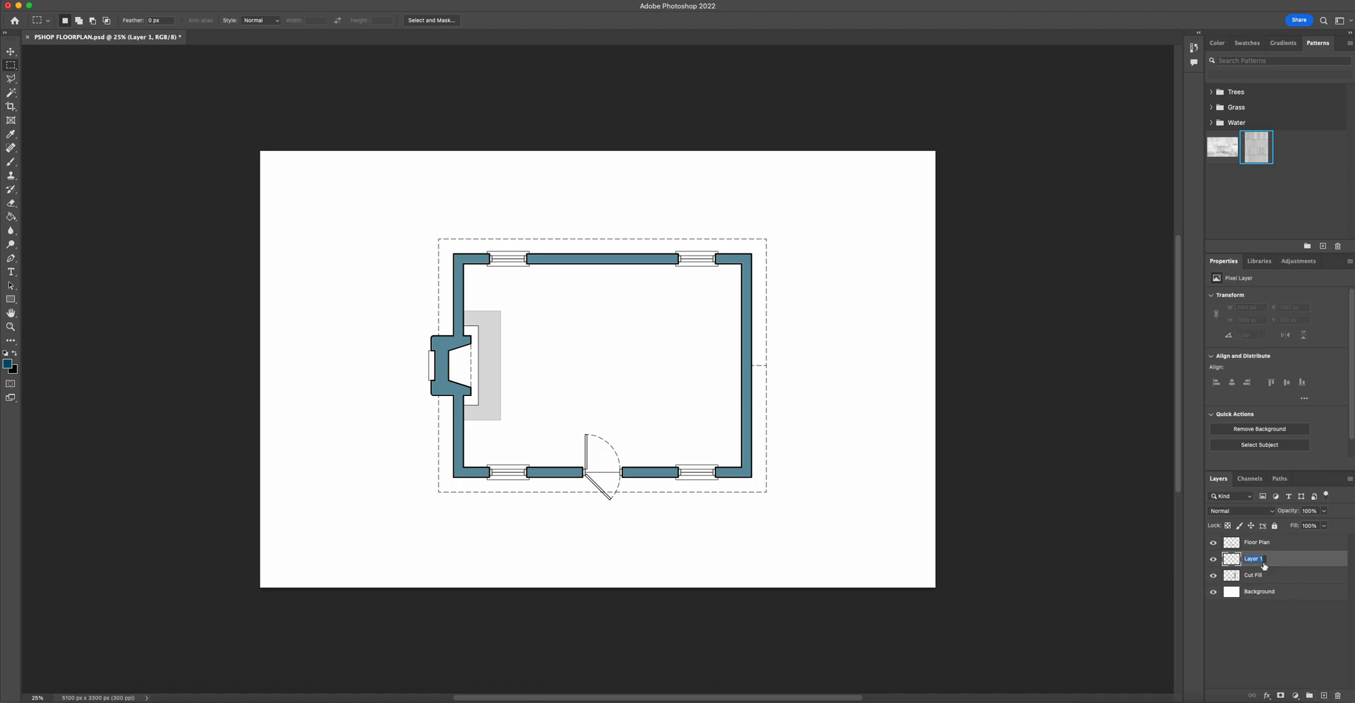
{"action": "type", "text": "Concrete Floor Fill"}
{"action": "key", "text": "Return"}
- Select the room's interior floor area with the Magic Wand on the Floor Plan layer
{"action": "left_click", "coordinate": [1292, 544]}
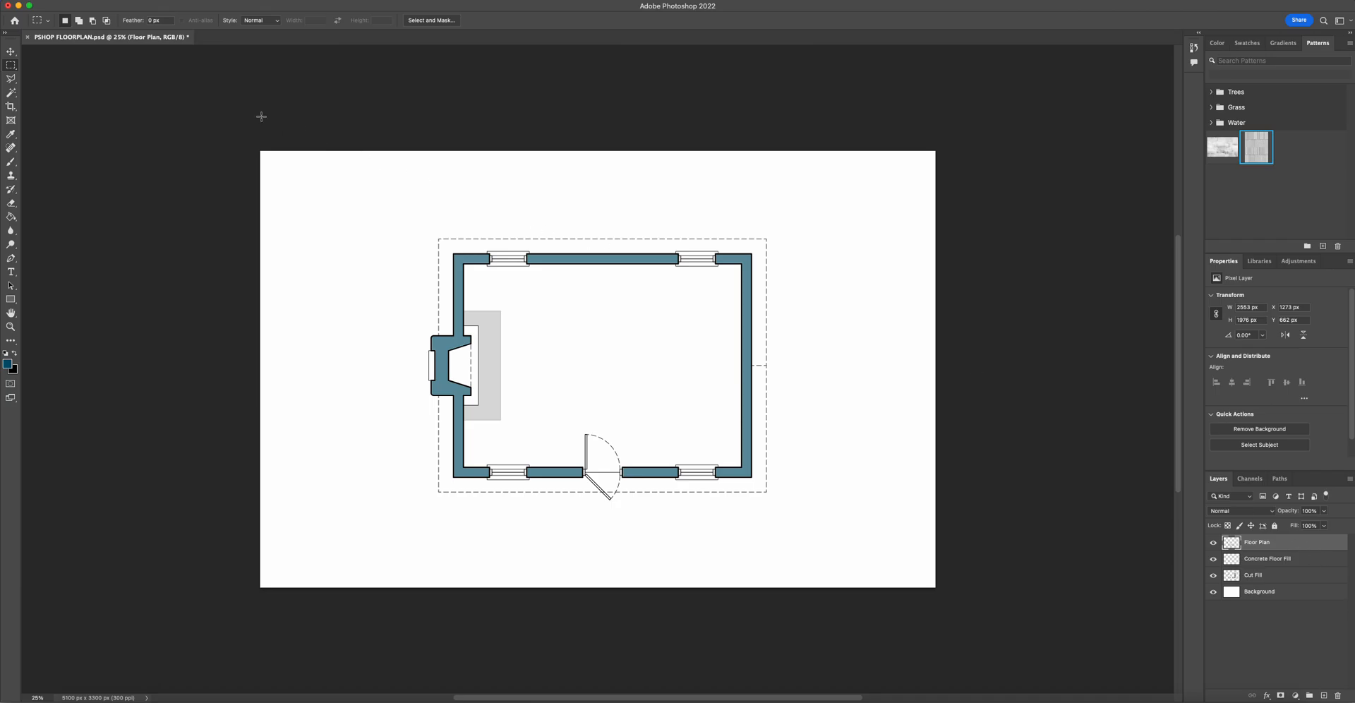
{"action": "left_click", "coordinate": [12, 93]}
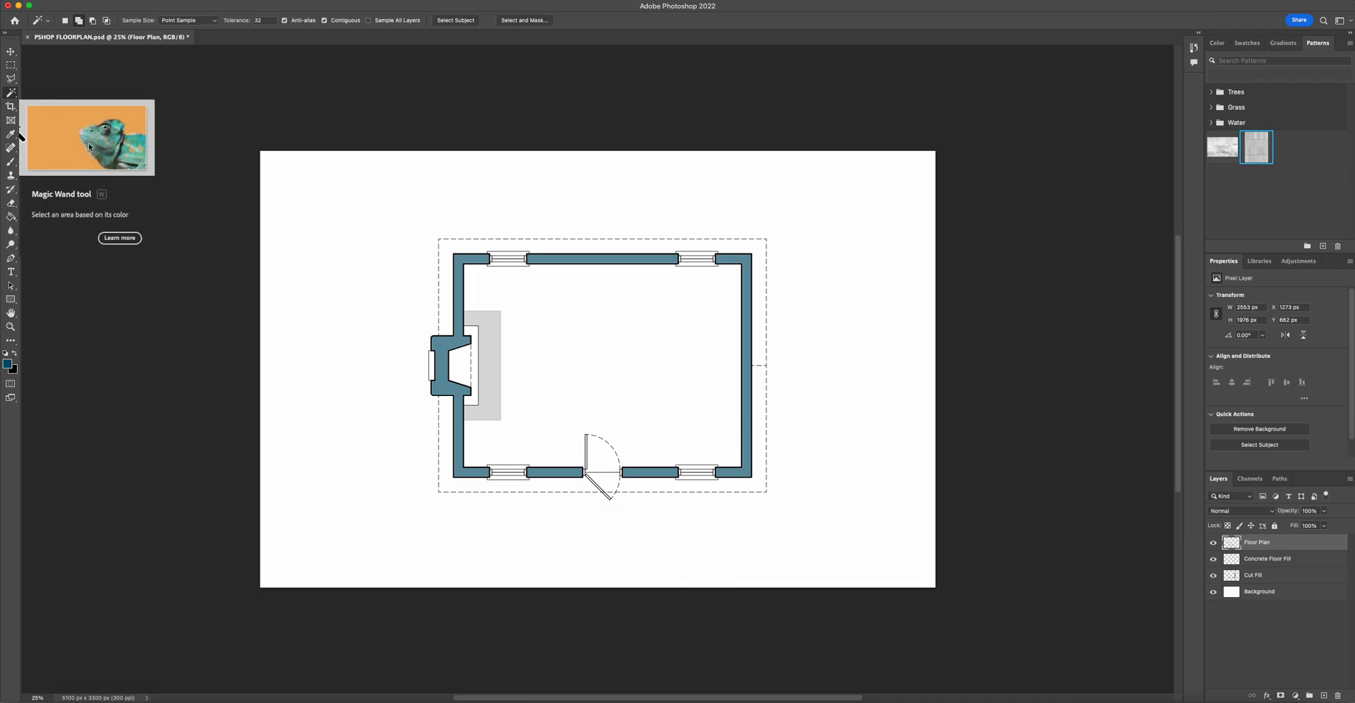
{"action": "left_click", "coordinate": [585, 343]}
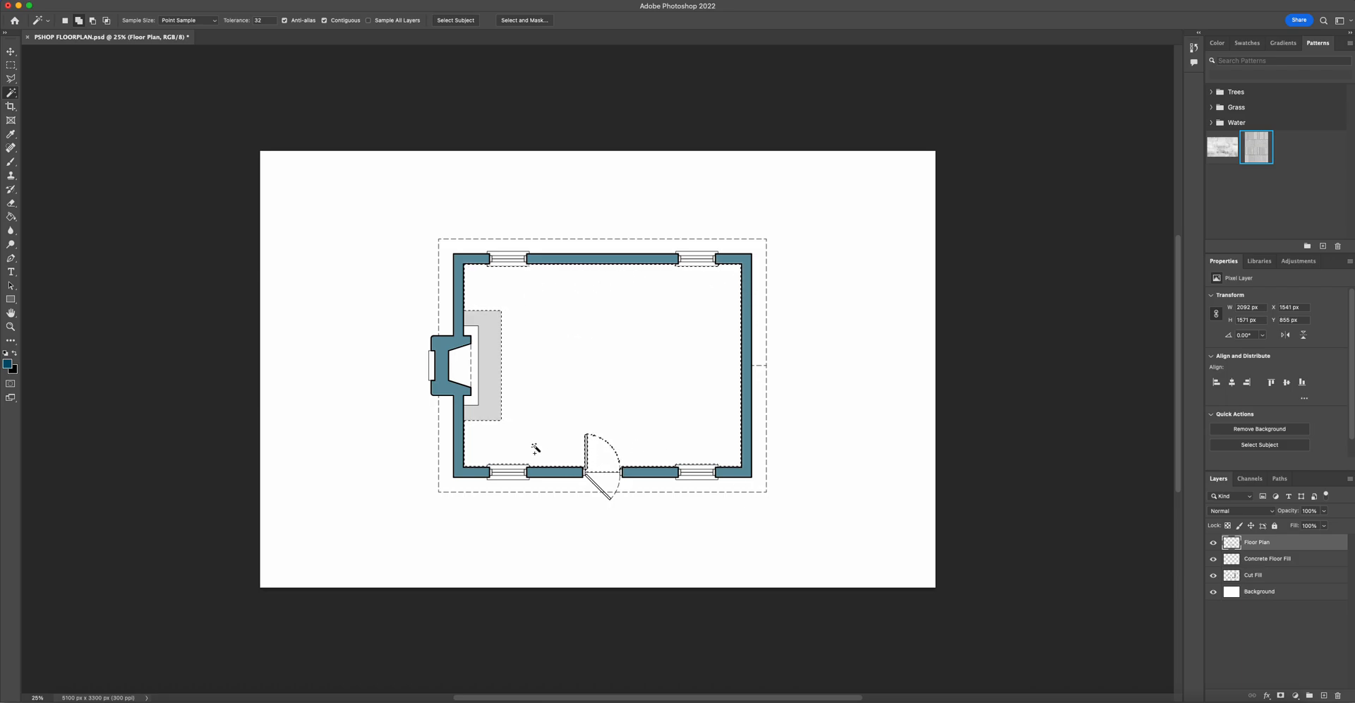
- Make the Concrete Floor Fill layer active and set the foreground colour to a bright magenta
{"action": "left_click", "coordinate": [1264, 559]}
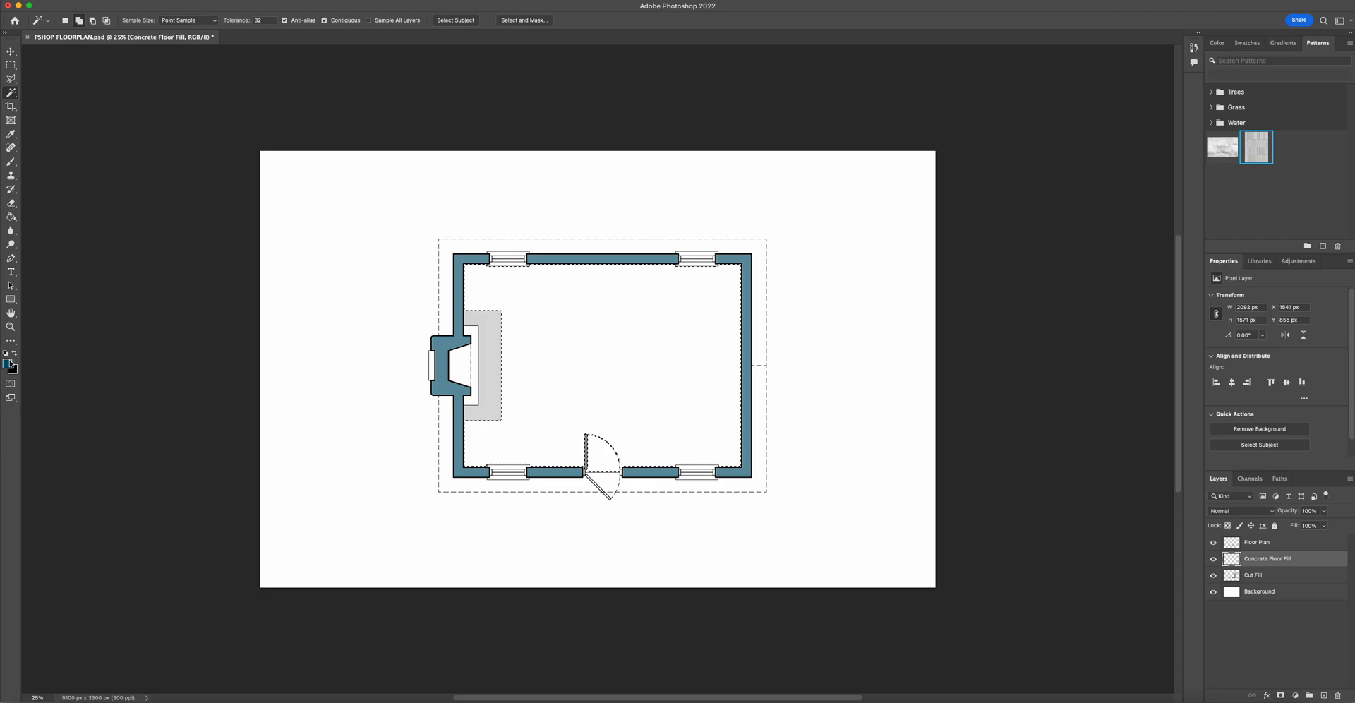
{"action": "left_click", "coordinate": [8, 365]}
{"action": "left_click", "coordinate": [767, 204]}
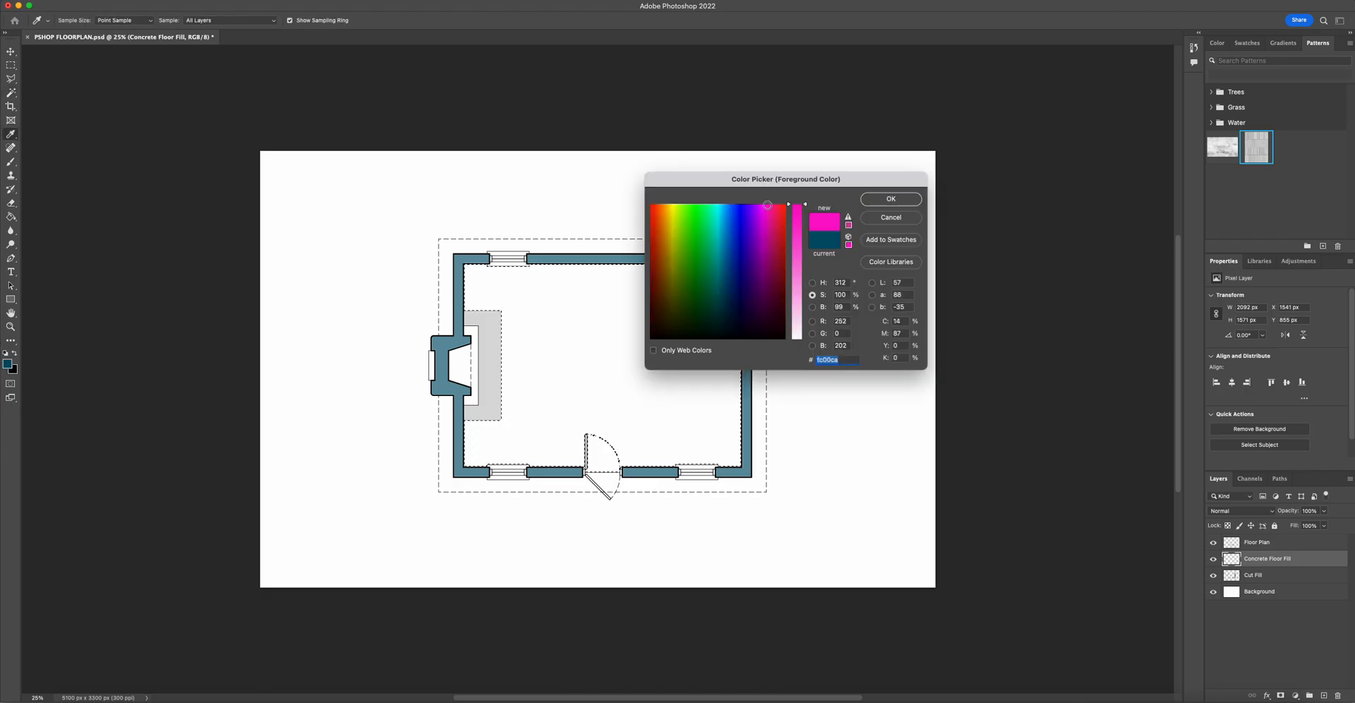
{"action": "left_click_drag", "start_coordinate": [799, 242], "coordinate": [799, 201]}
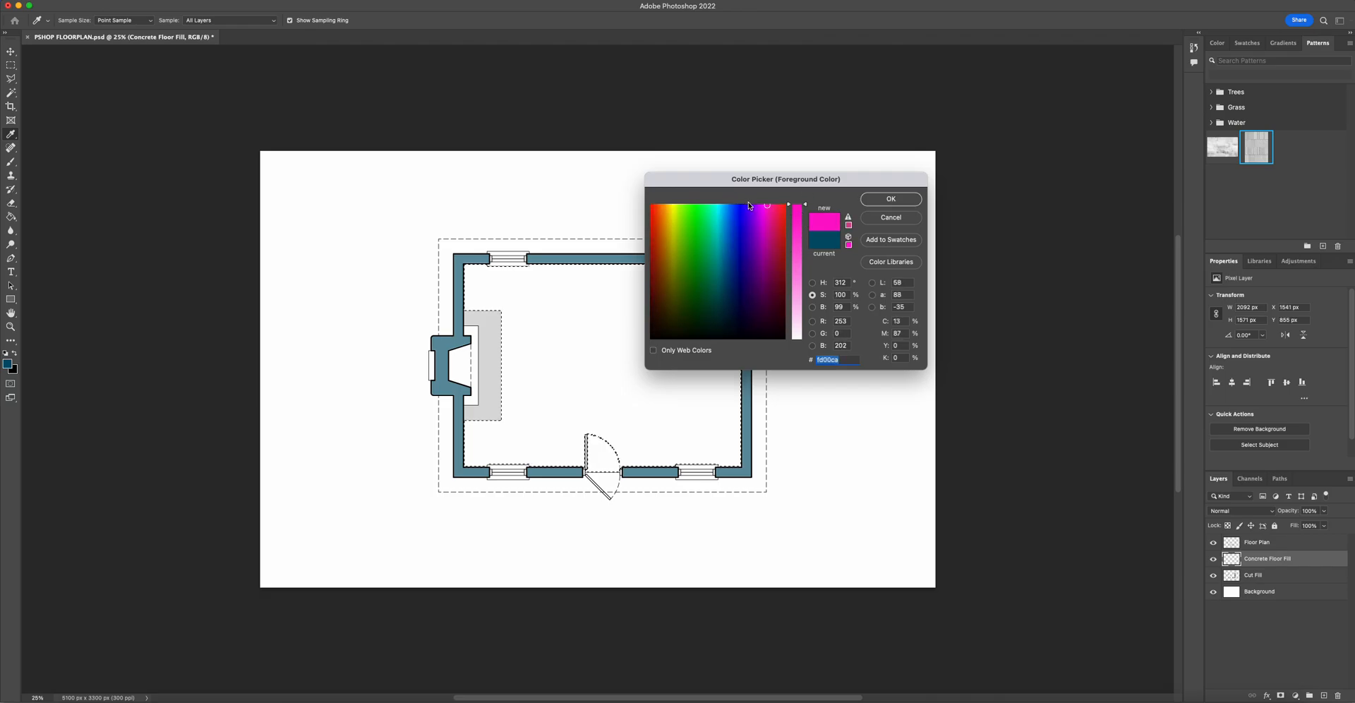
{"action": "left_click", "coordinate": [871, 205]}
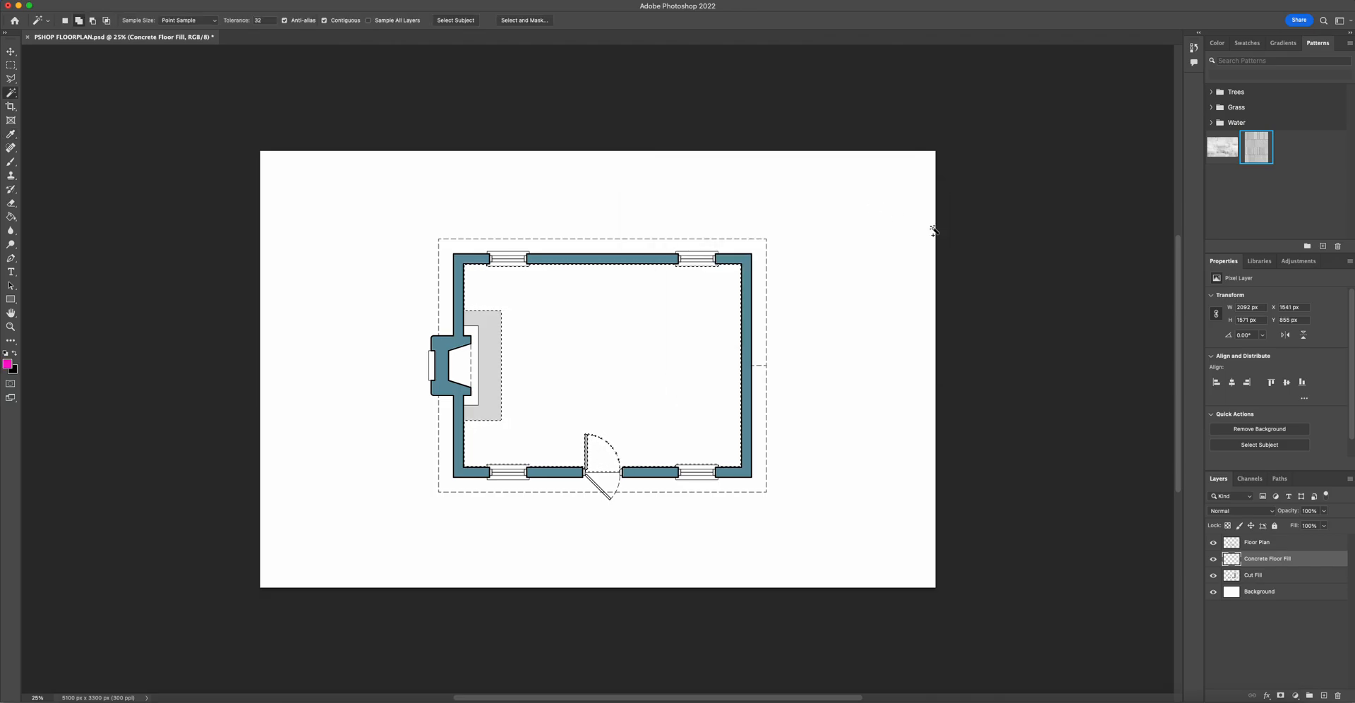
- Fill the selected floor area with magenta using the Paint Bucket on the Concrete Floor Fill layer, then deselect
{"action": "left_click", "coordinate": [9, 218]}
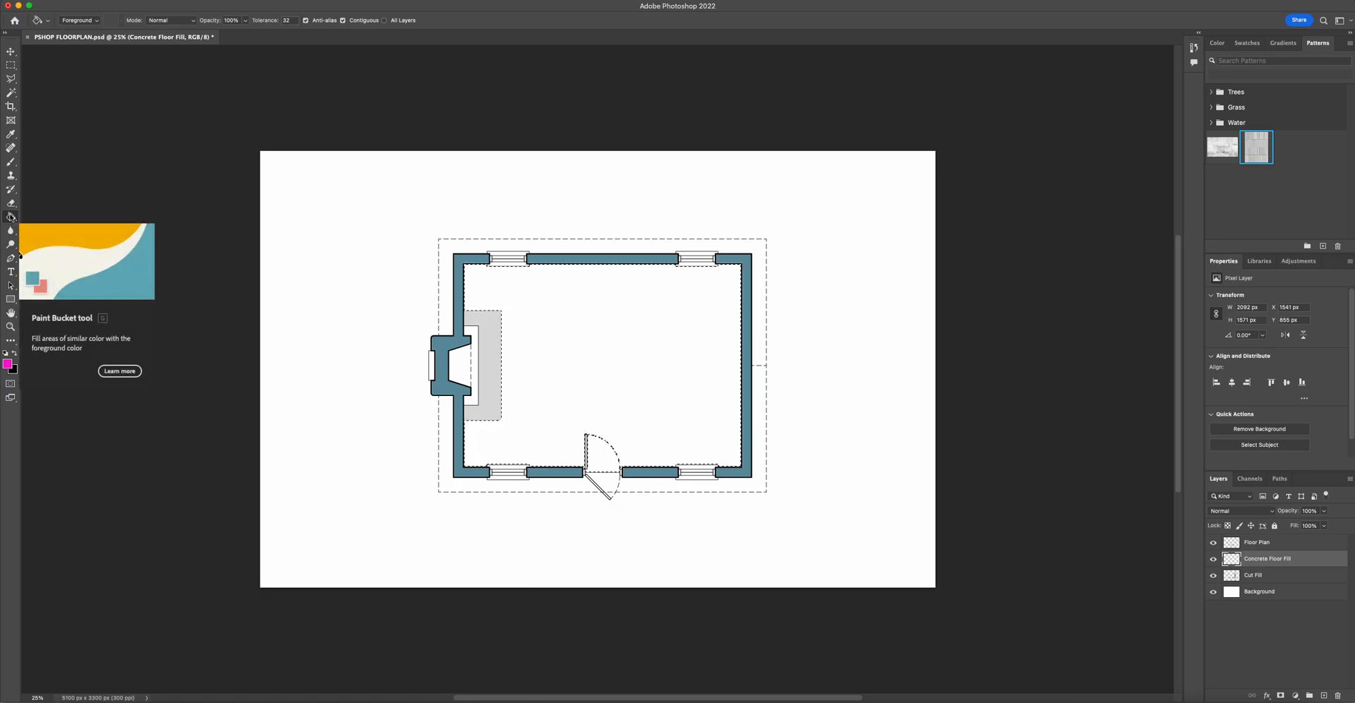
{"action": "left_click", "coordinate": [644, 362]}
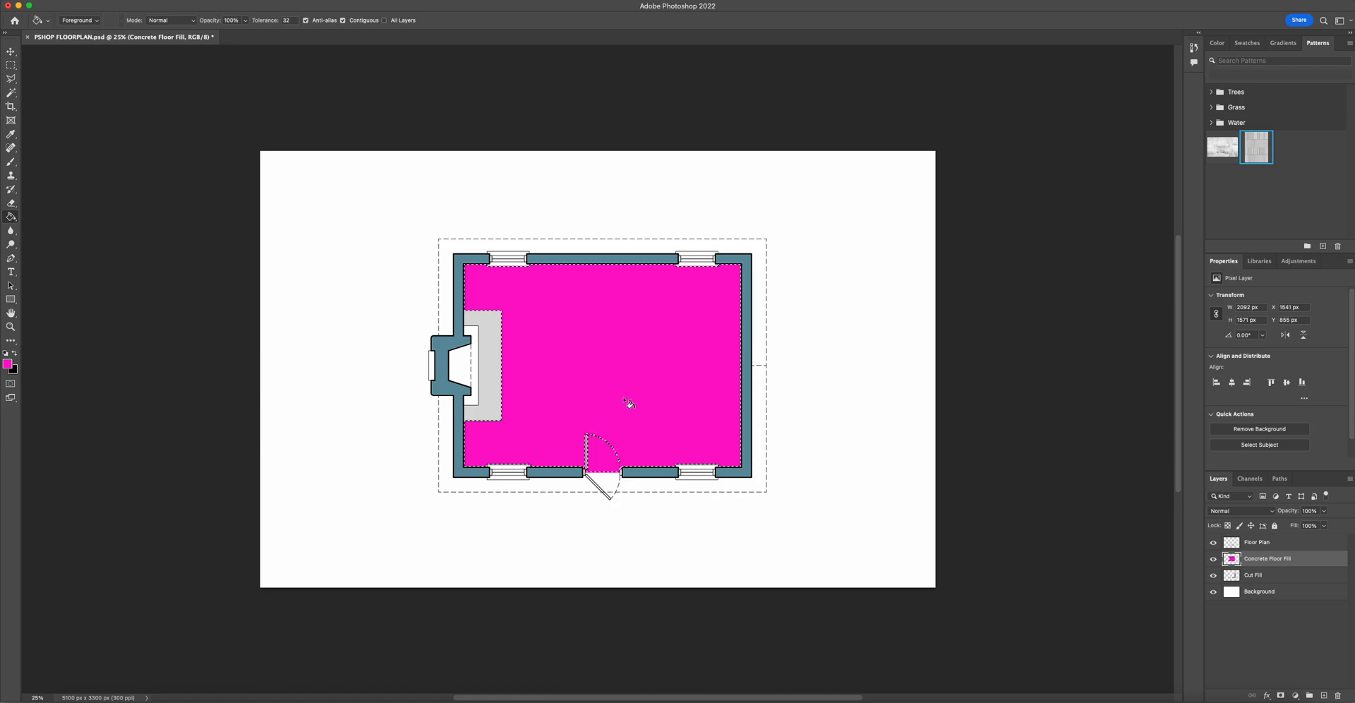
{"action": "key", "text": "m"}
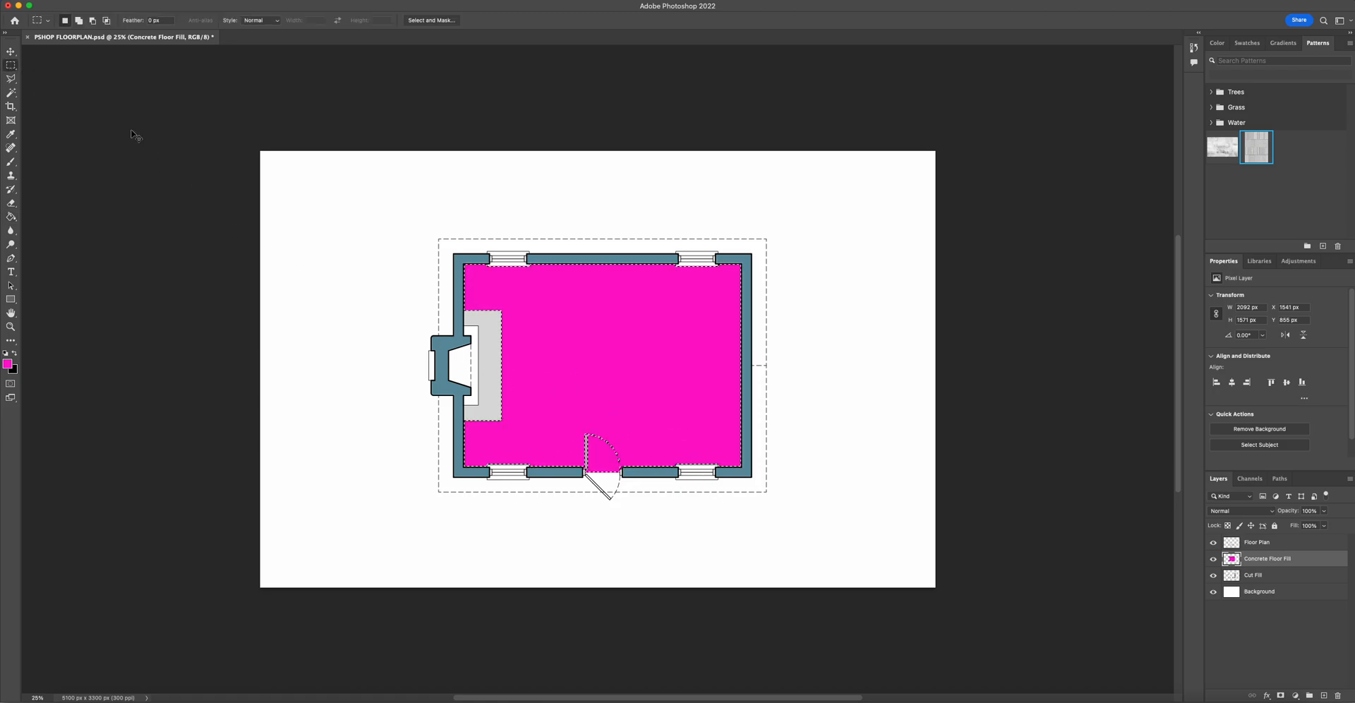
{"action": "key", "text": "super+d"}
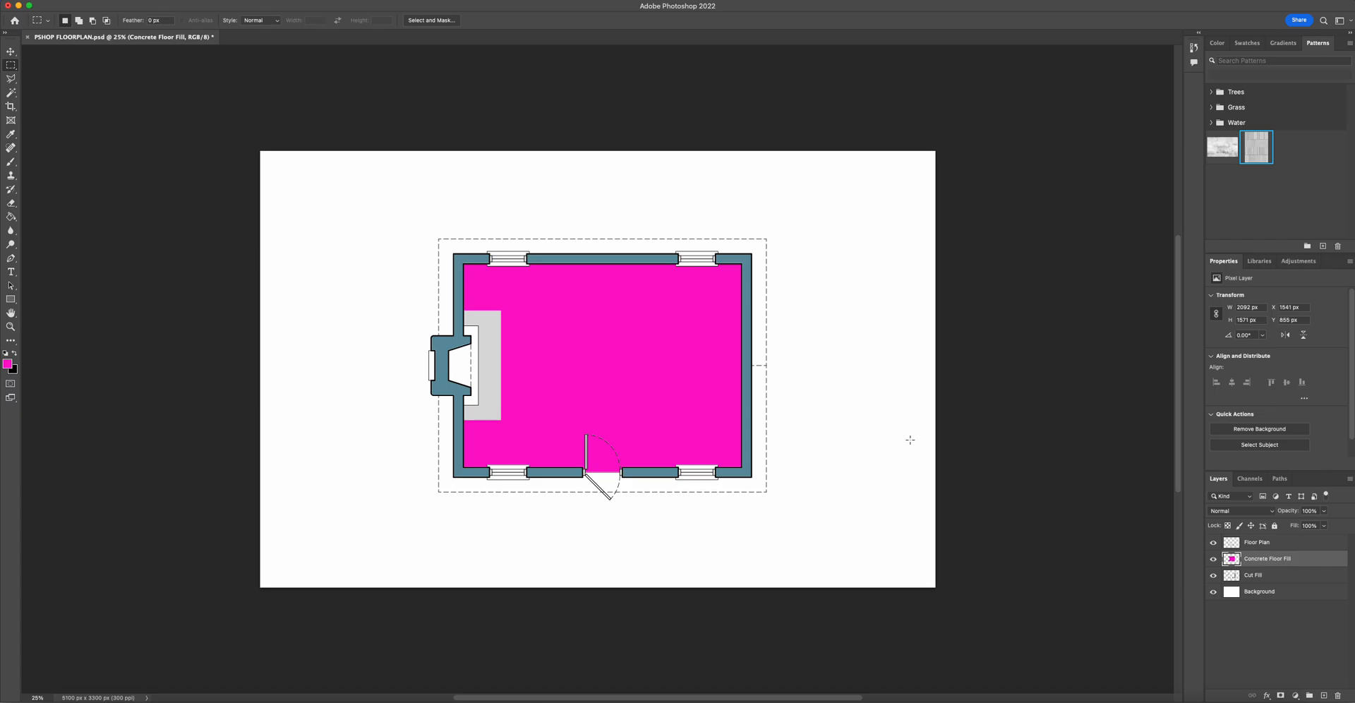
- Add a Pattern Overlay layer style to Concrete Floor Fill using the In-Situ-Concrete-Flemish pattern
{"action": "double_click", "coordinate": [1308, 562]}
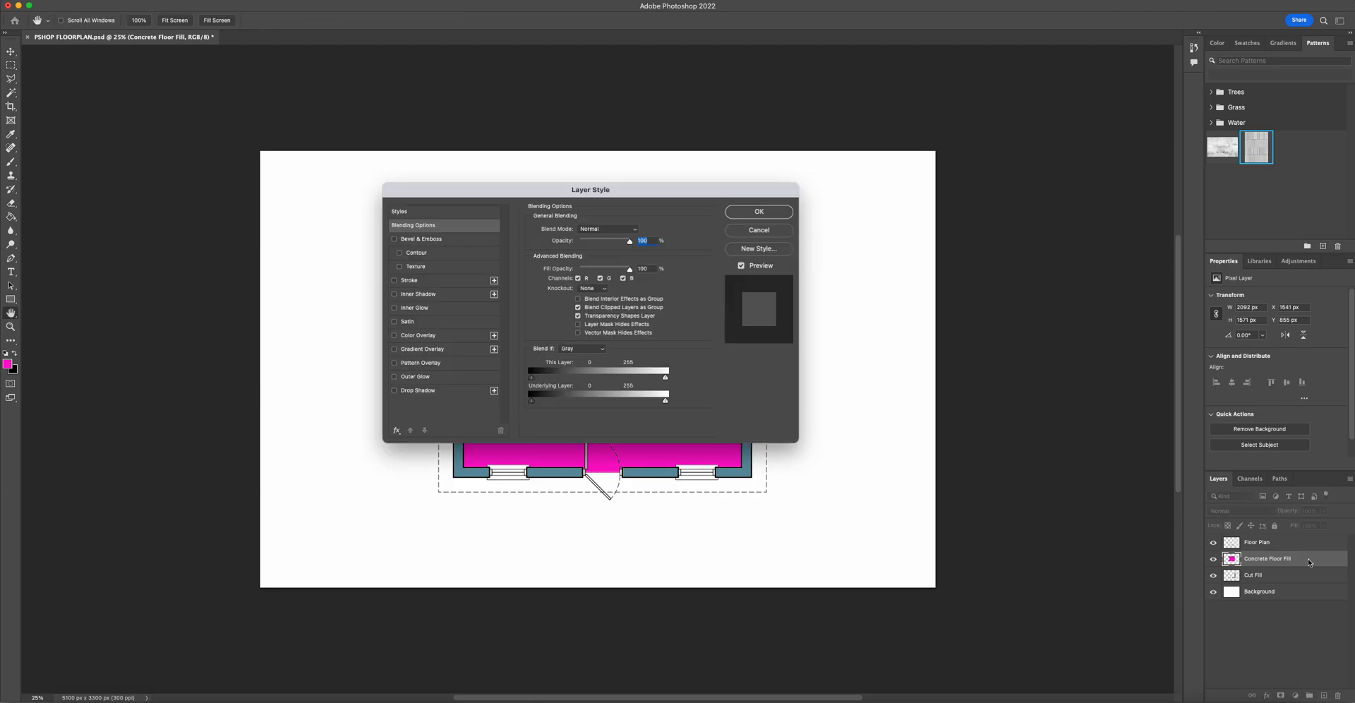
{"action": "left_click_drag", "start_coordinate": [430, 195], "coordinate": [392, 137]}
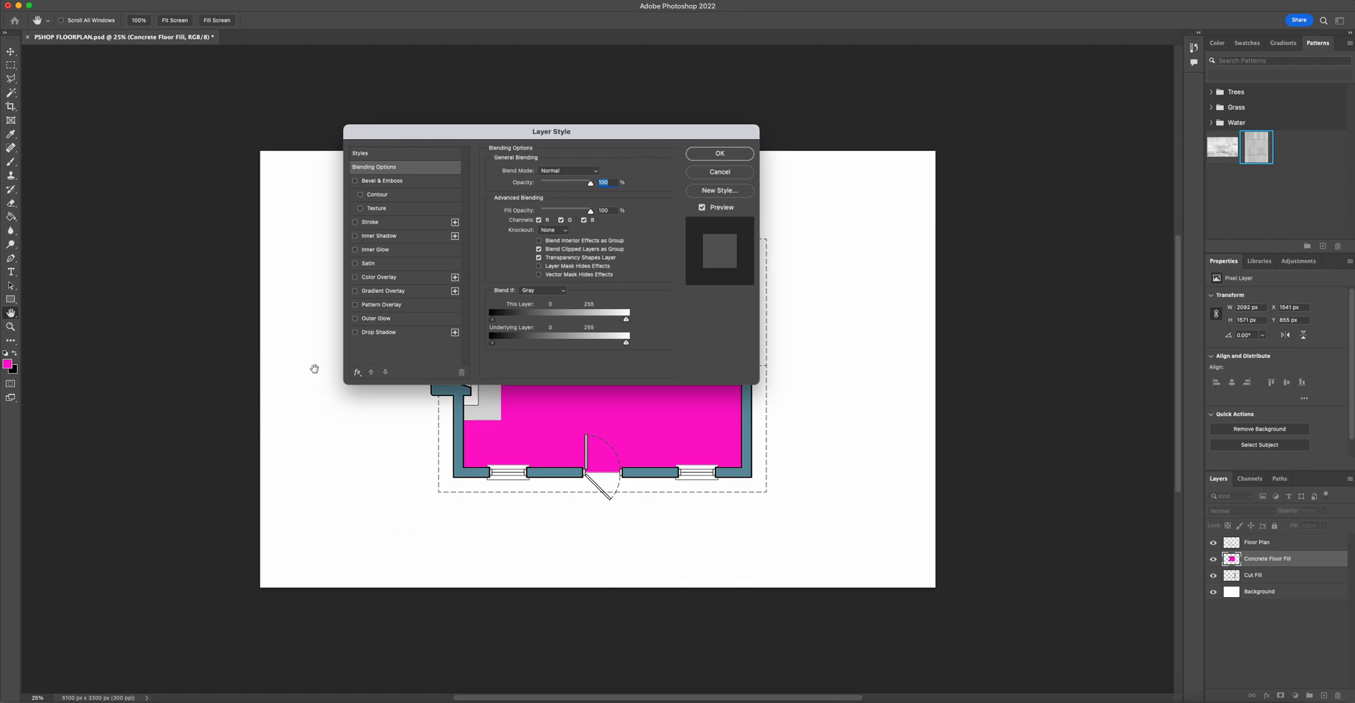
{"action": "left_click", "coordinate": [429, 305]}
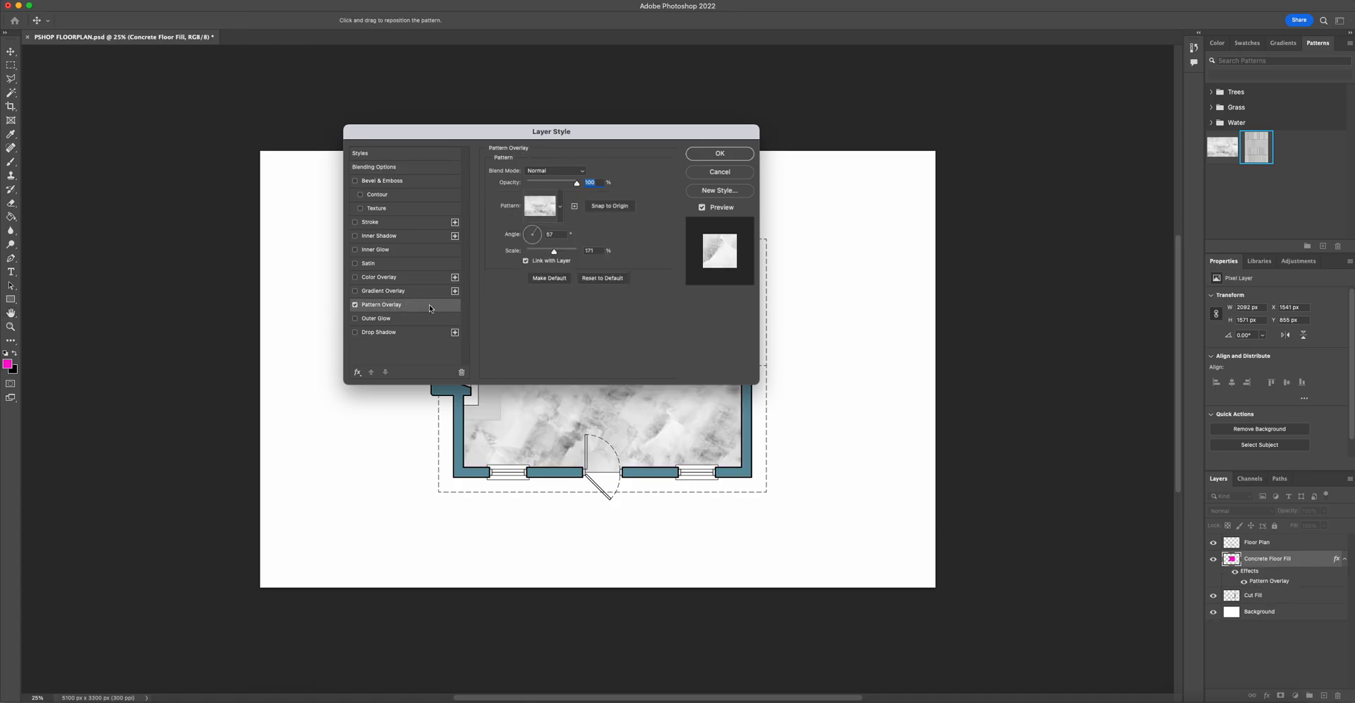
{"action": "left_click", "coordinate": [355, 305]}
{"action": "left_click", "coordinate": [355, 305]}
{"action": "left_click", "coordinate": [394, 154]}
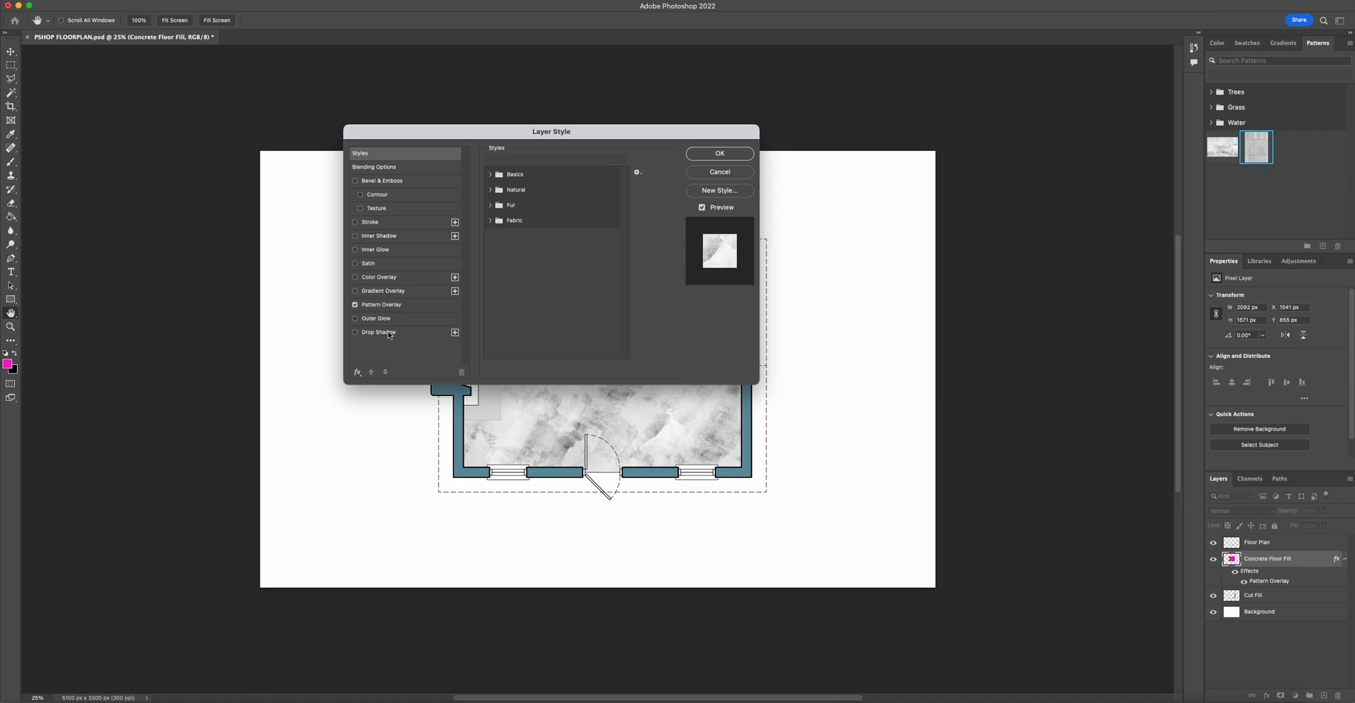
{"action": "left_click", "coordinate": [435, 312]}
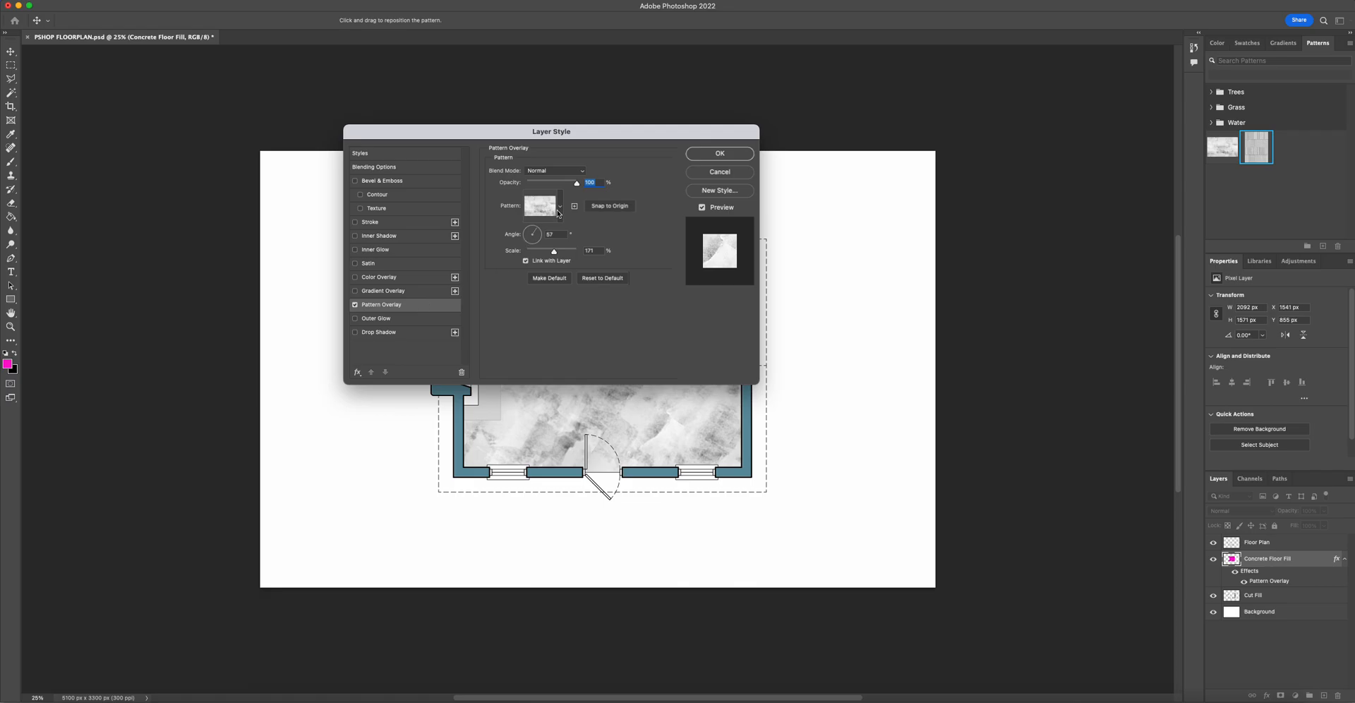
{"action": "left_click", "coordinate": [561, 207]}
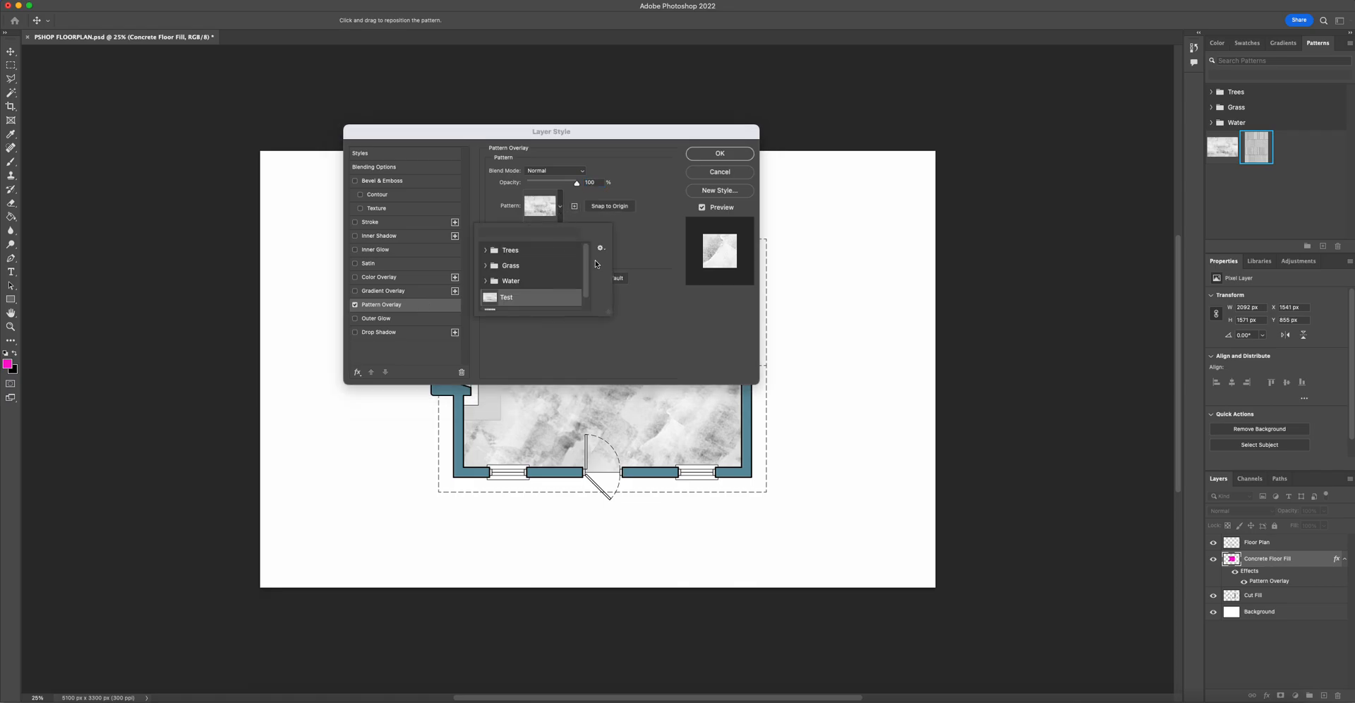
{"action": "left_click_drag", "start_coordinate": [586, 259], "coordinate": [584, 282]}
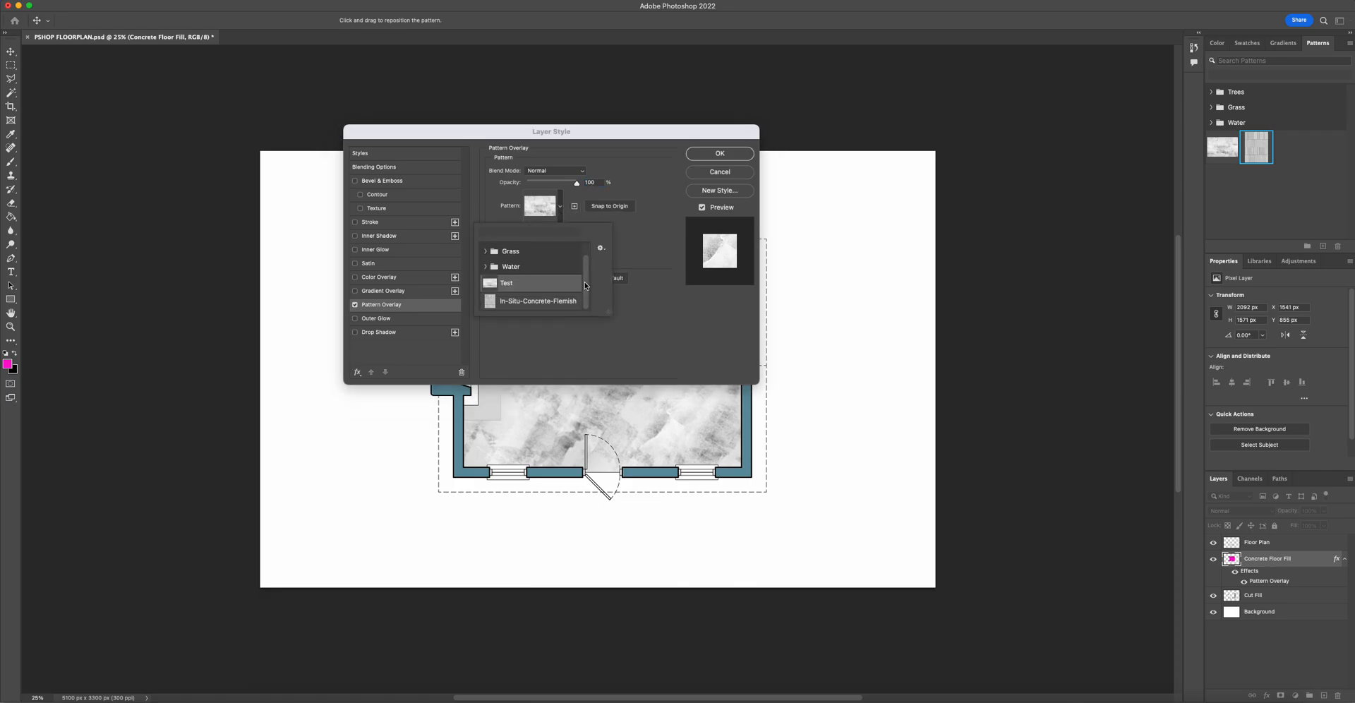
{"action": "left_click", "coordinate": [516, 302]}
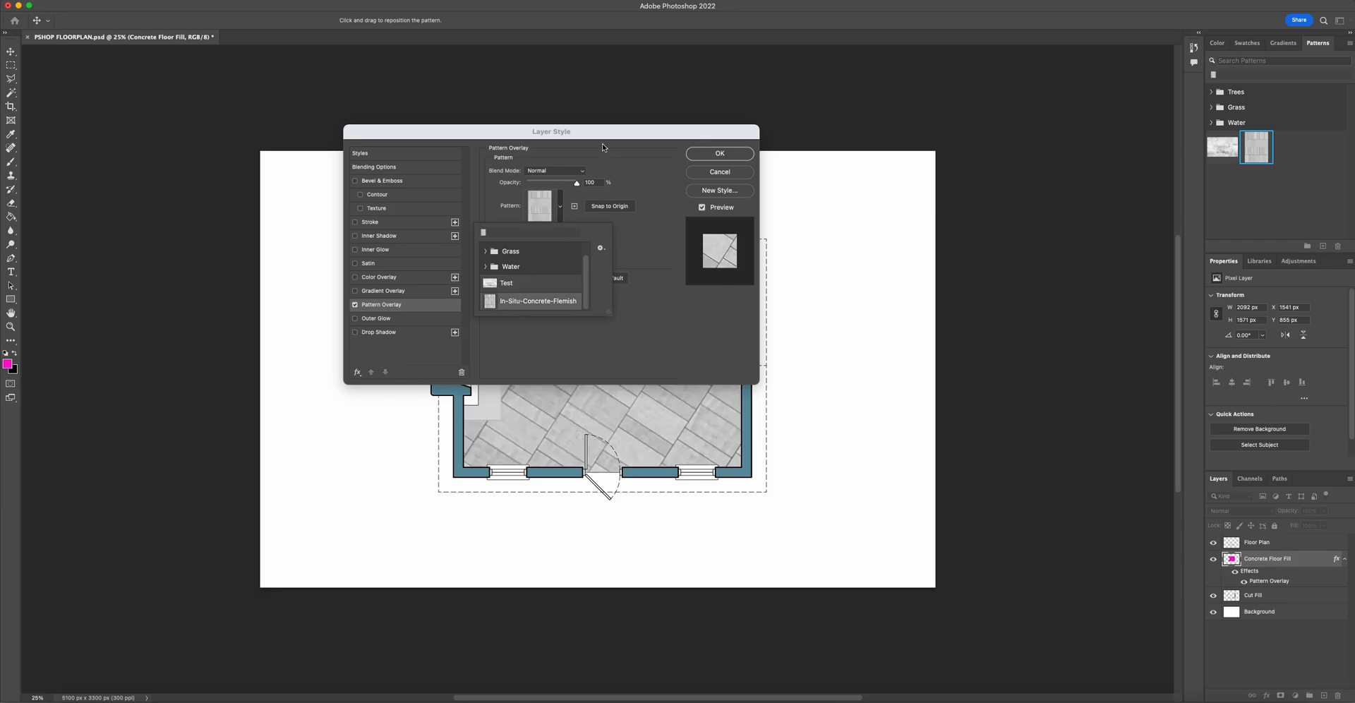
{"action": "left_click", "coordinate": [634, 269]}
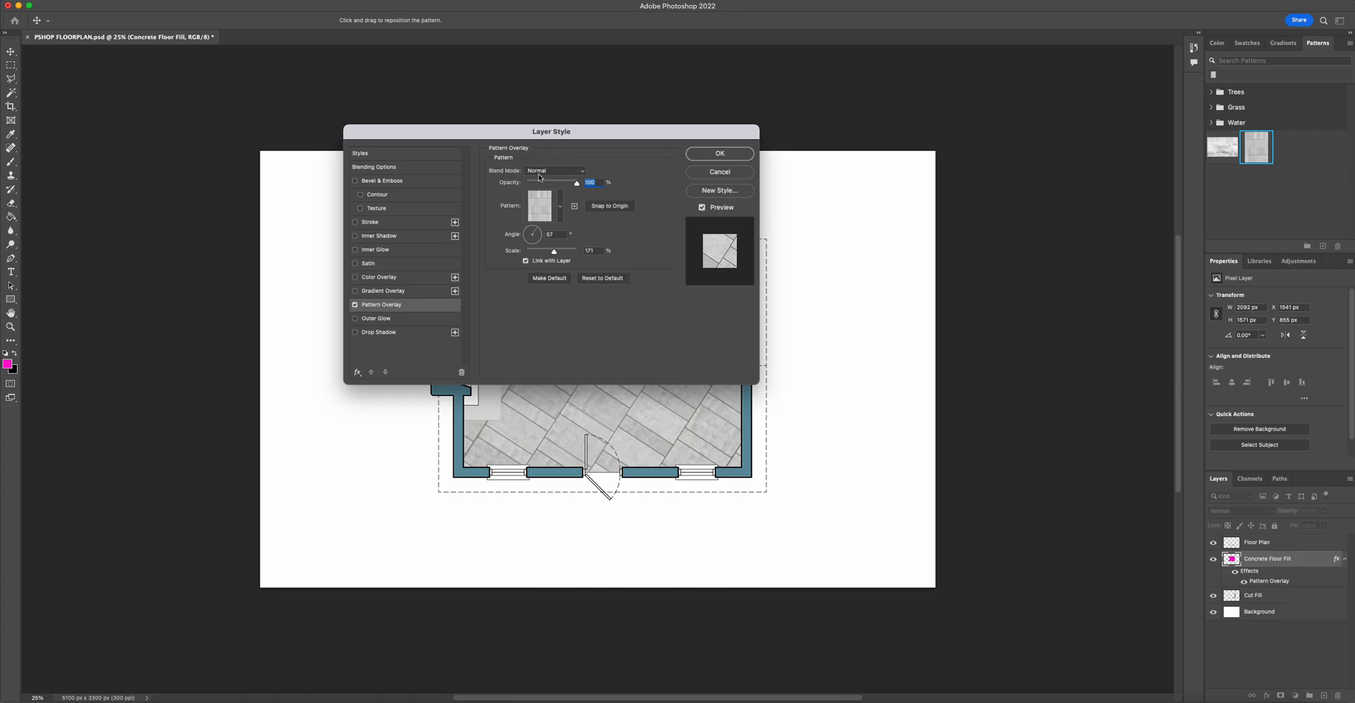
- Set the pattern overlay scale to 100% and angle to 0°, and apply the layer style
{"action": "left_click_drag", "start_coordinate": [585, 140], "coordinate": [234, 108]}
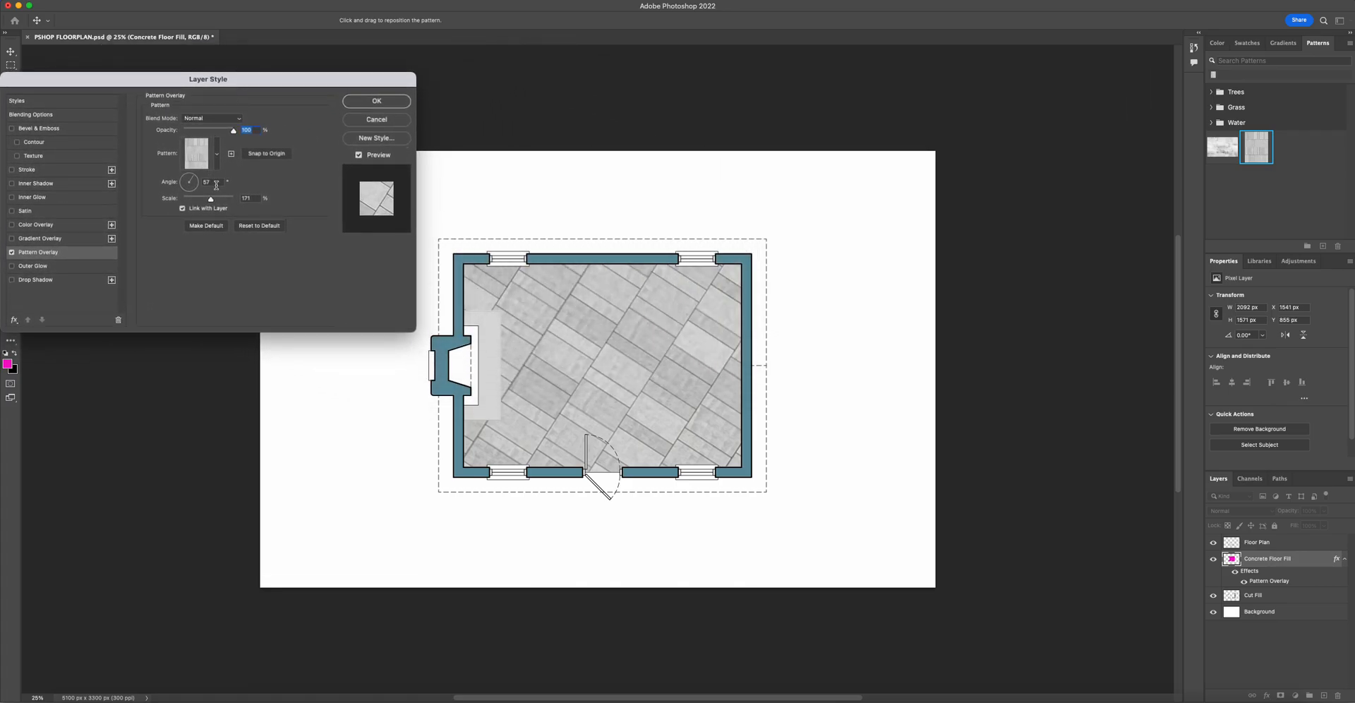
{"action": "left_click", "coordinate": [247, 198]}
{"action": "type", "text": "100"}
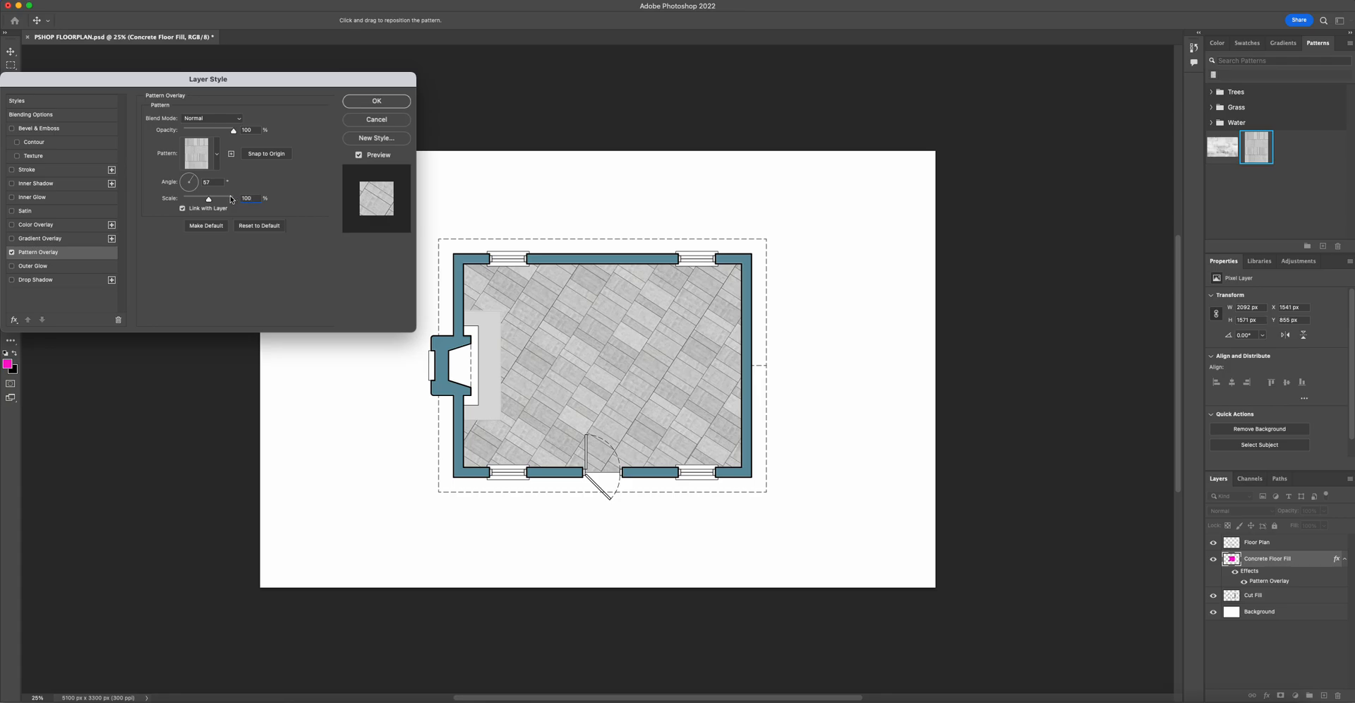
{"action": "left_click", "coordinate": [212, 182]}
{"action": "type", "text": "45"}
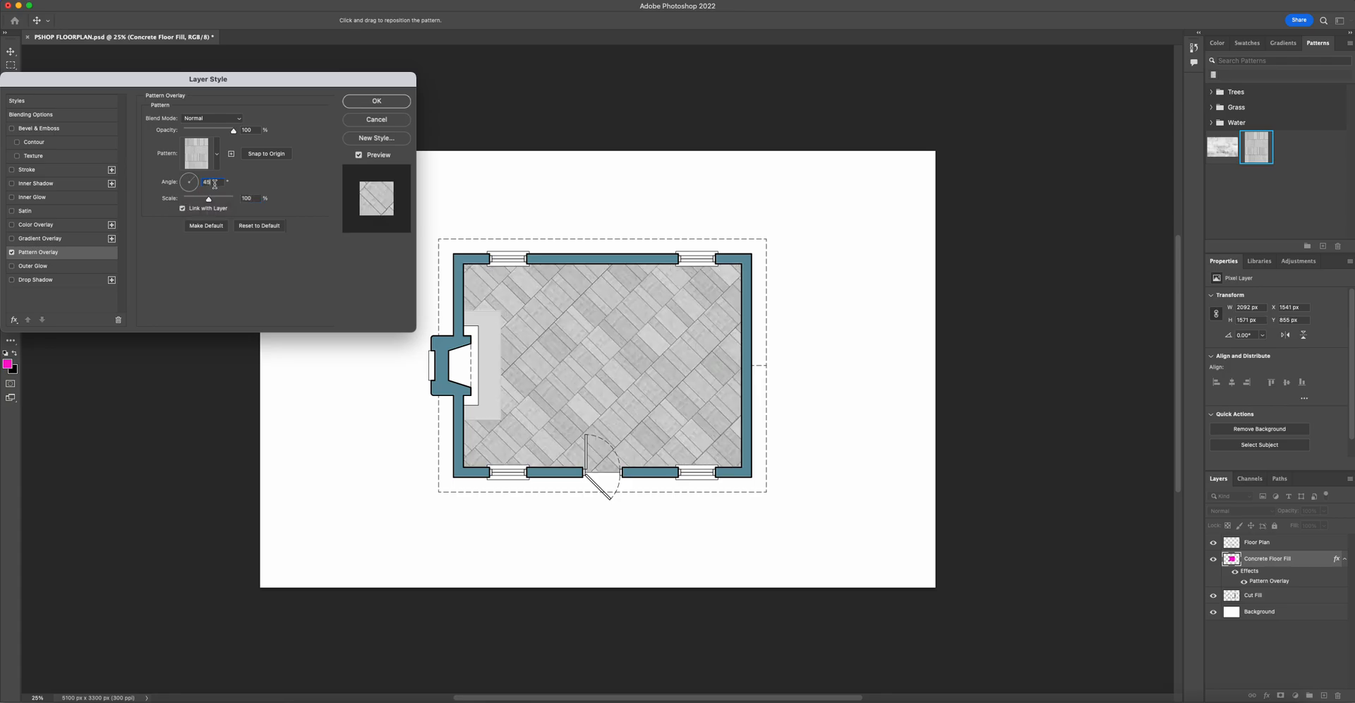
{"action": "left_click_drag", "start_coordinate": [214, 182], "coordinate": [187, 185]}
{"action": "type", "text": "0"}
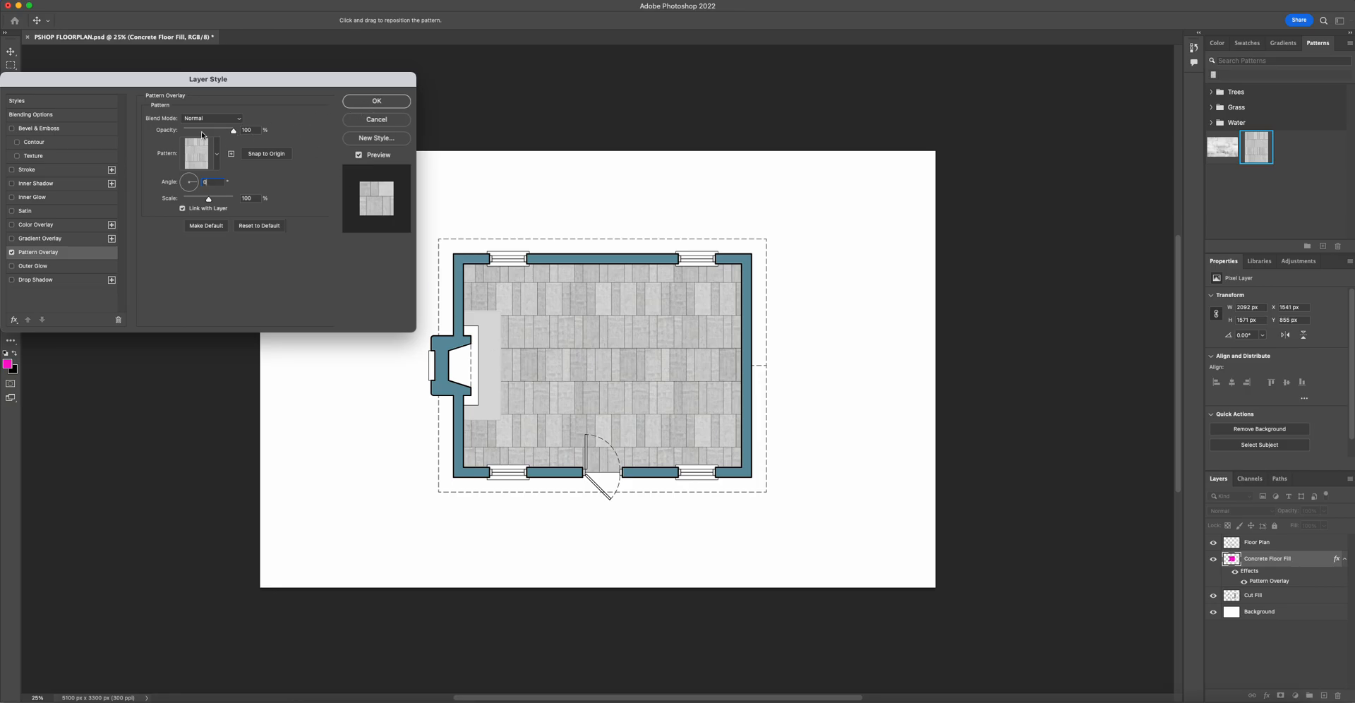
{"action": "left_click_drag", "start_coordinate": [234, 133], "coordinate": [218, 134]}
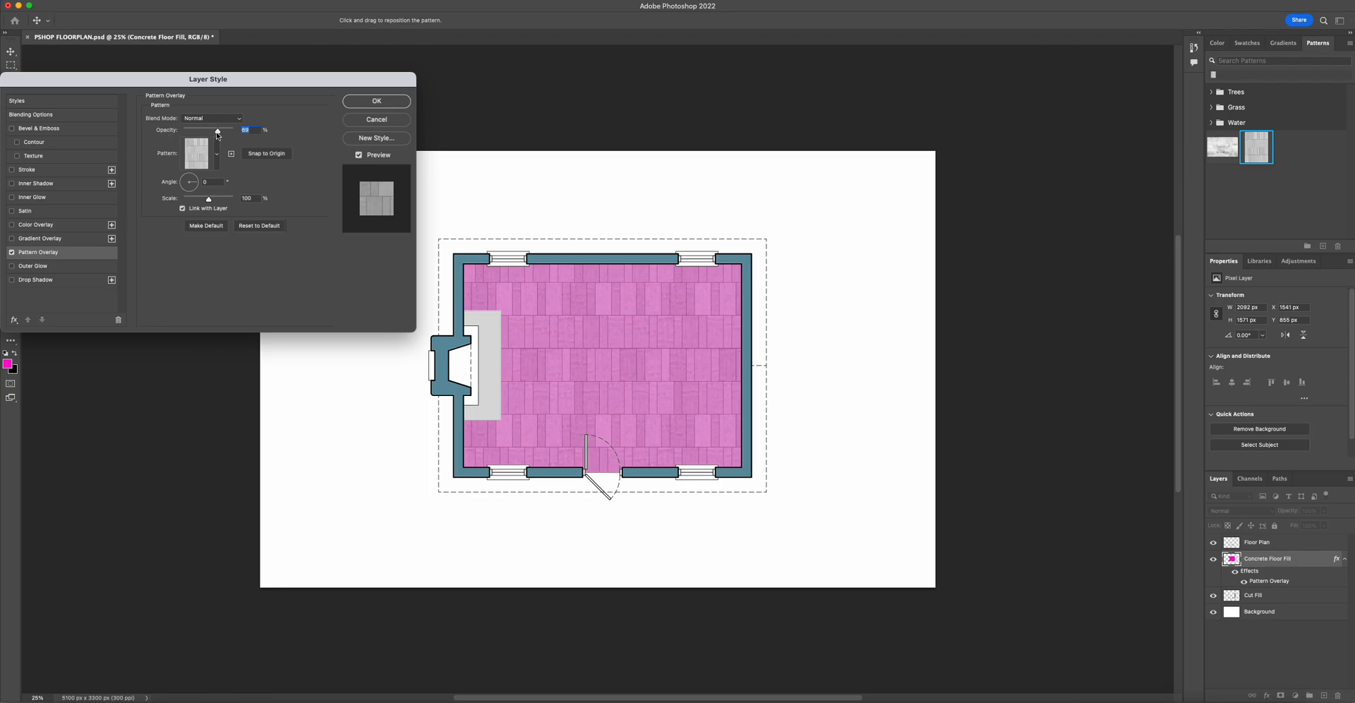
{"action": "left_click_drag", "start_coordinate": [217, 130], "coordinate": [245, 136]}
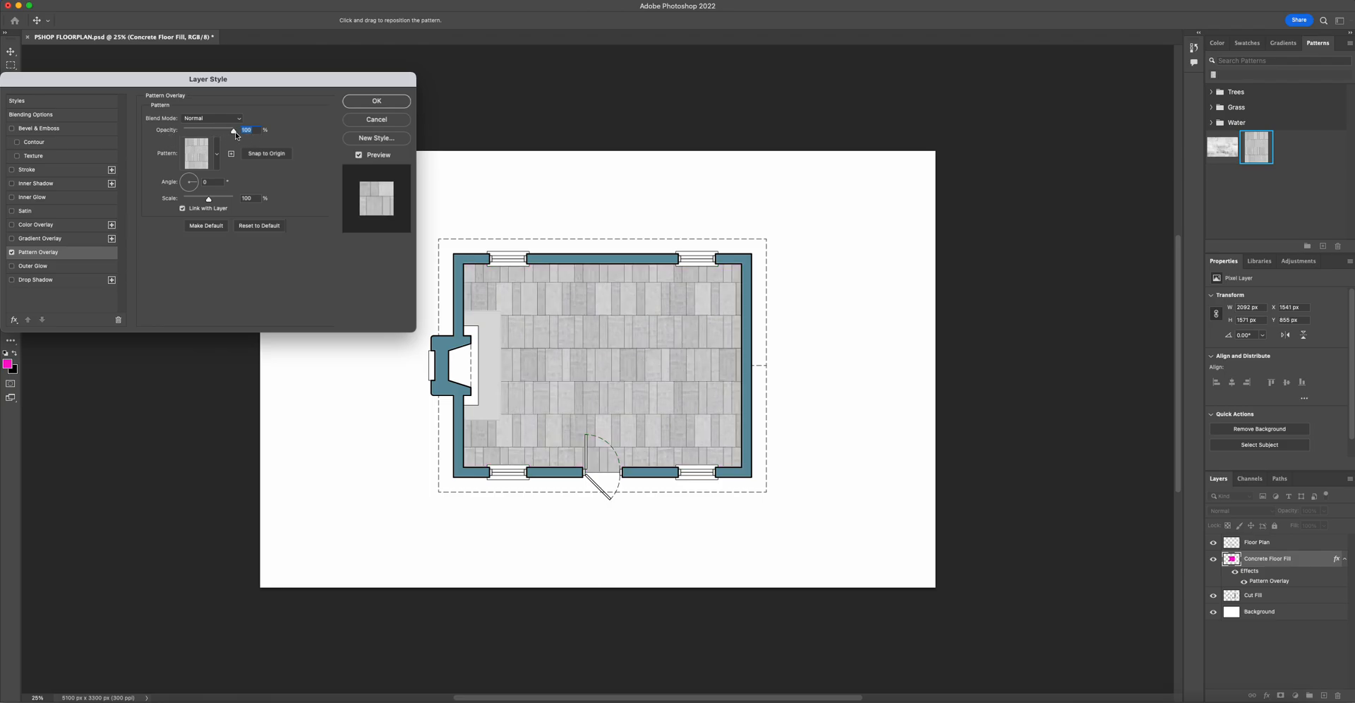
{"action": "left_click", "coordinate": [357, 103]}
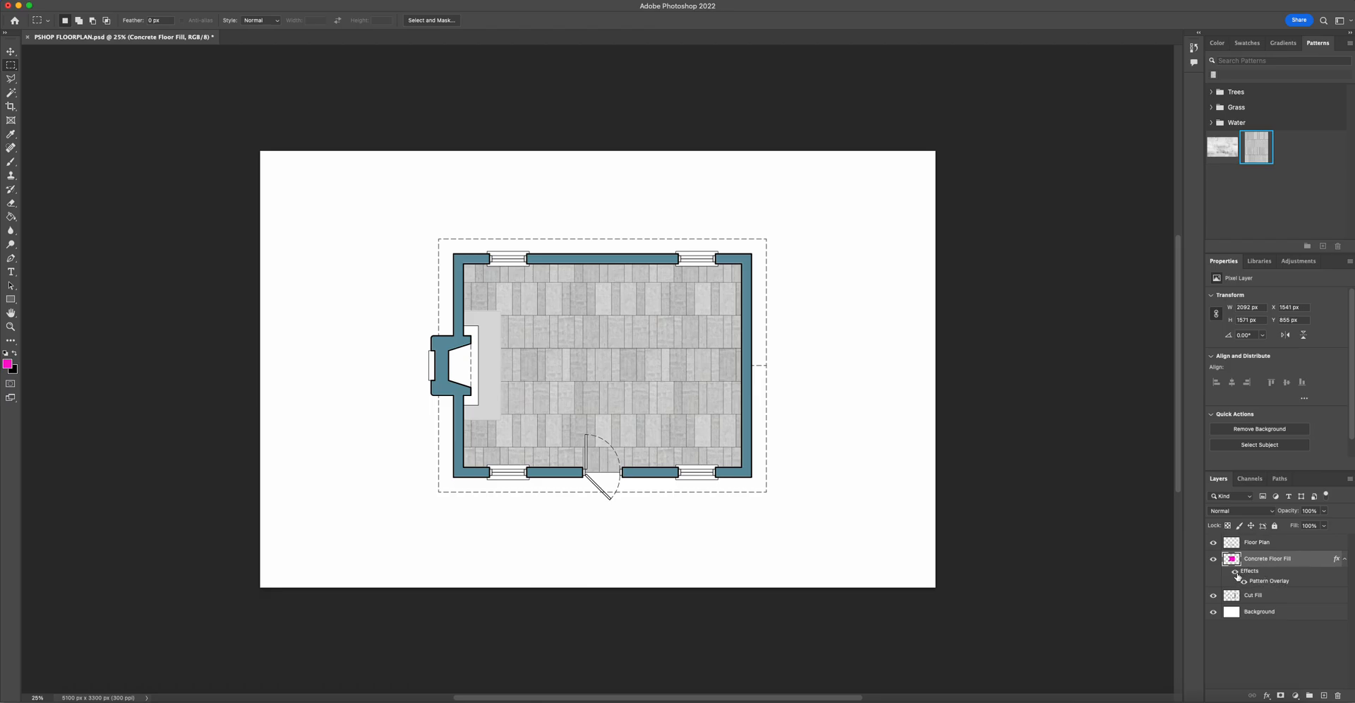
- Inspect the concrete floor fill around the door opening, toggling the pattern overlay and Floor Plan layer visibility
{"action": "left_click", "coordinate": [1236, 574]}
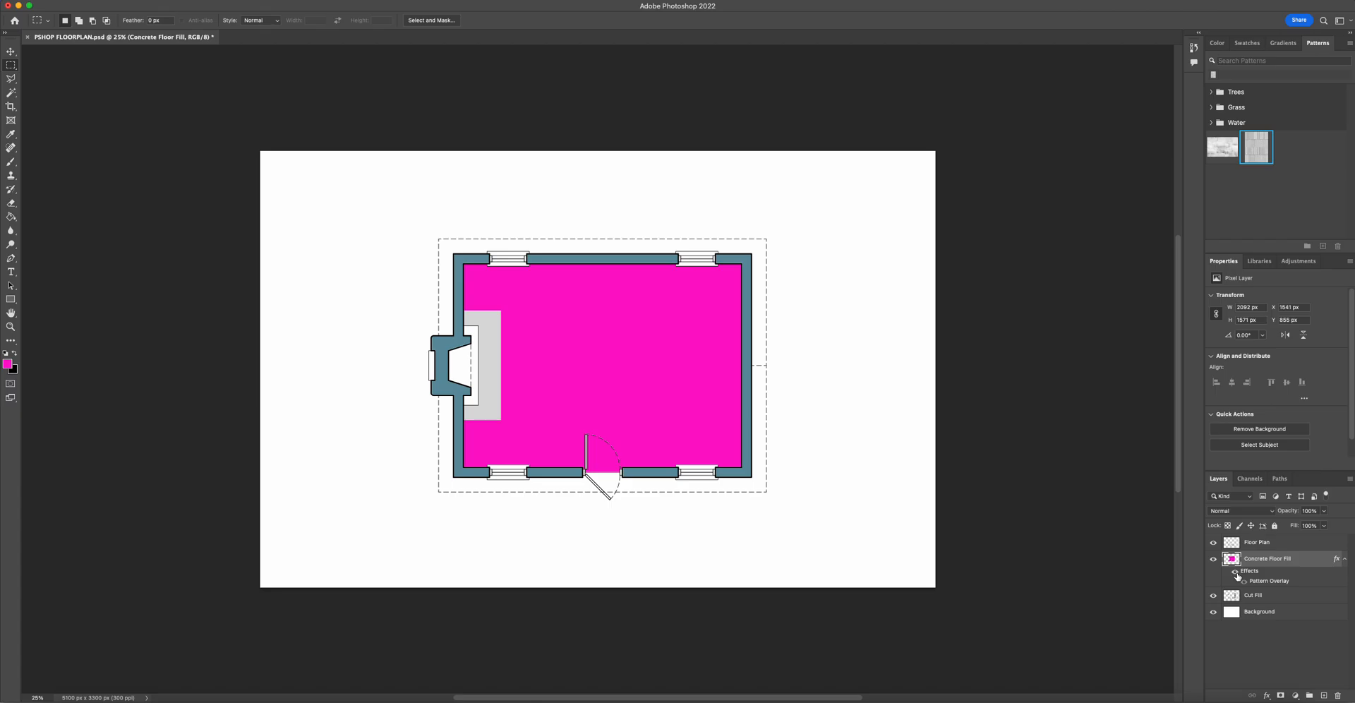
{"action": "left_click", "coordinate": [1237, 574]}
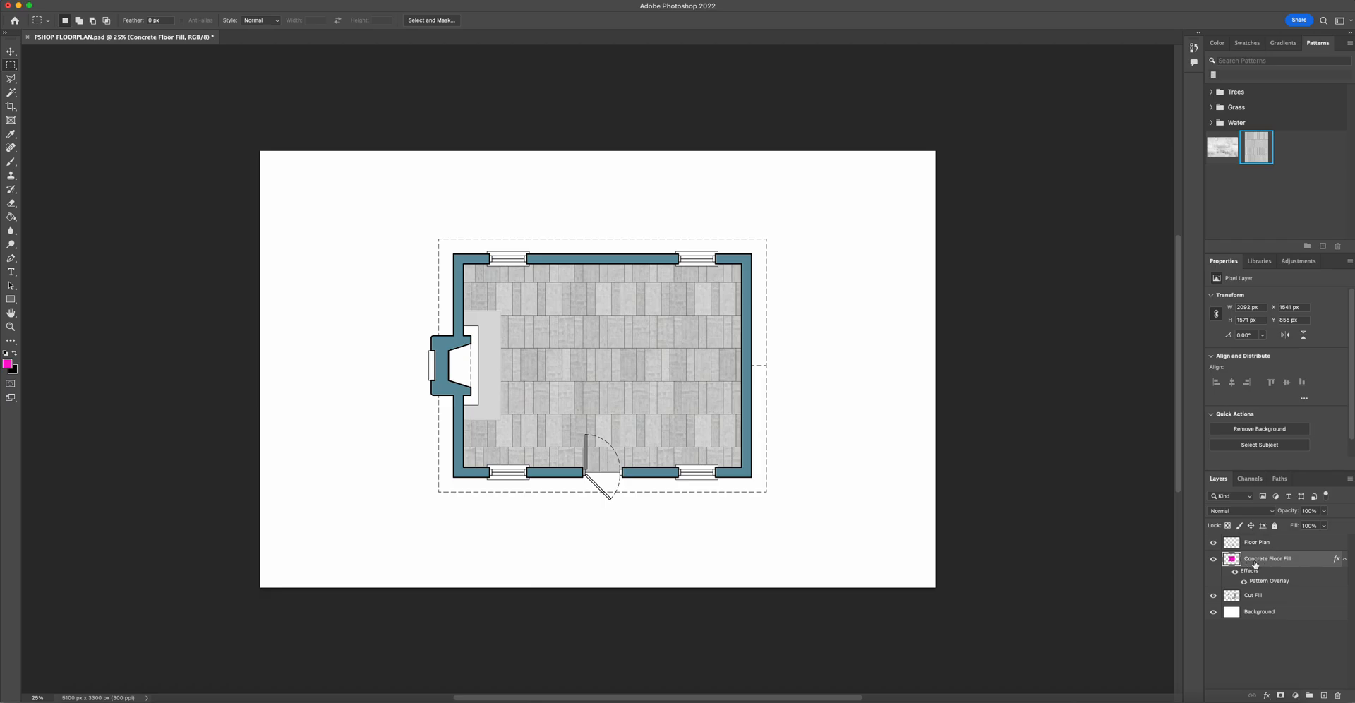
{"action": "left_click", "coordinate": [12, 327]}
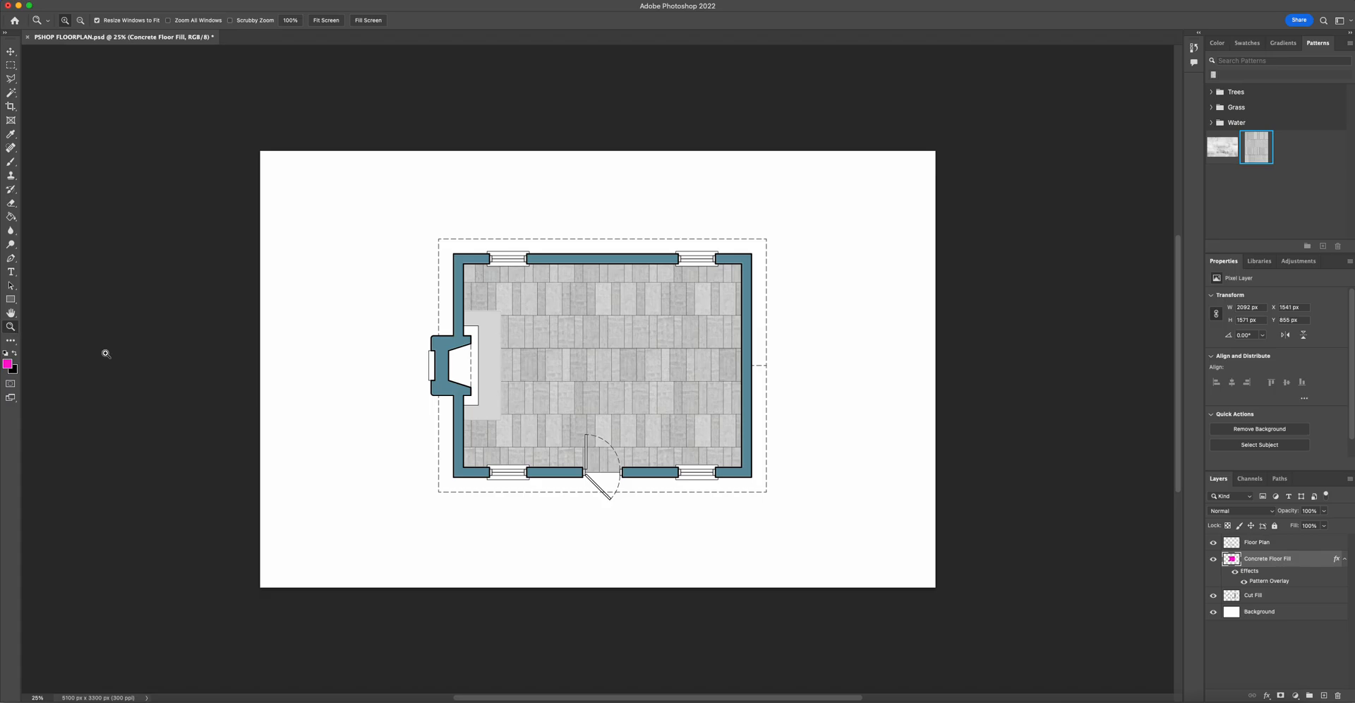
{"action": "left_click_drag", "start_coordinate": [531, 443], "coordinate": [675, 594]}
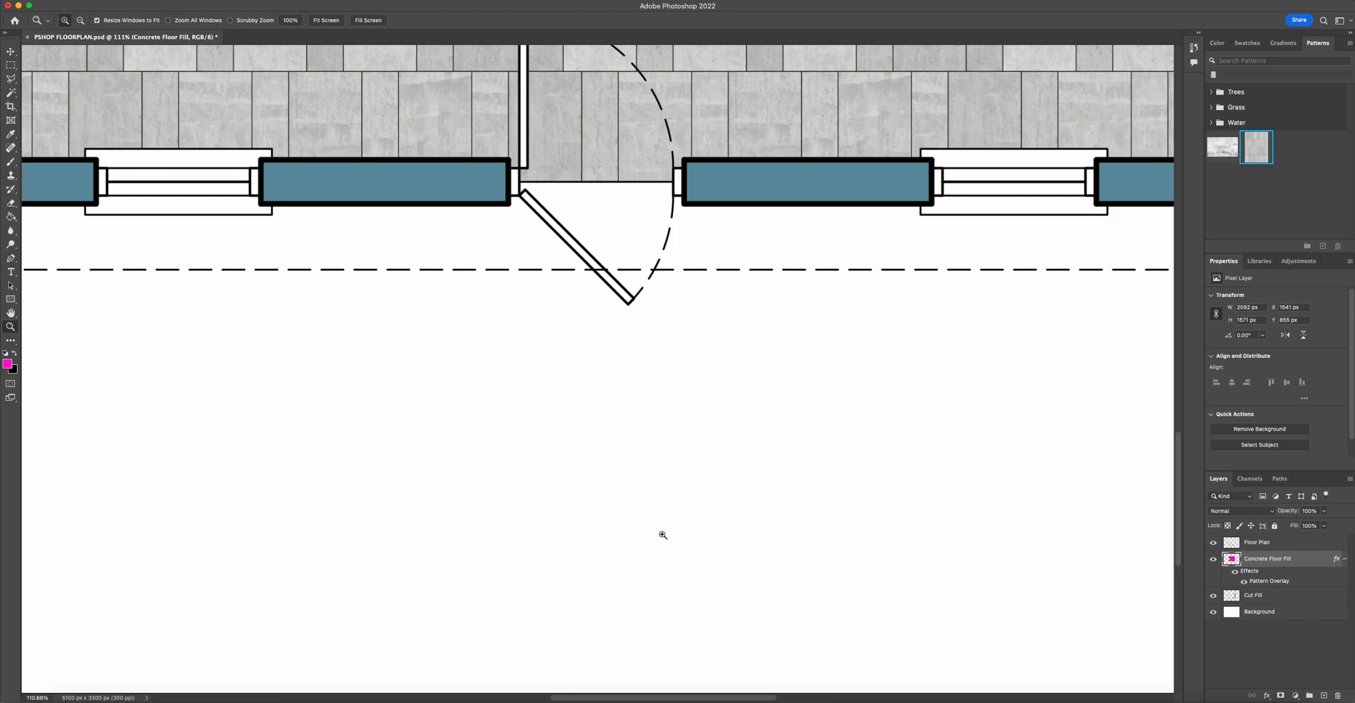
{"action": "key", "text": "super+minus"}
{"action": "key", "text": "super+minus"}
{"action": "key", "text": "super+minus"}
{"action": "key", "text": "super+minus"}
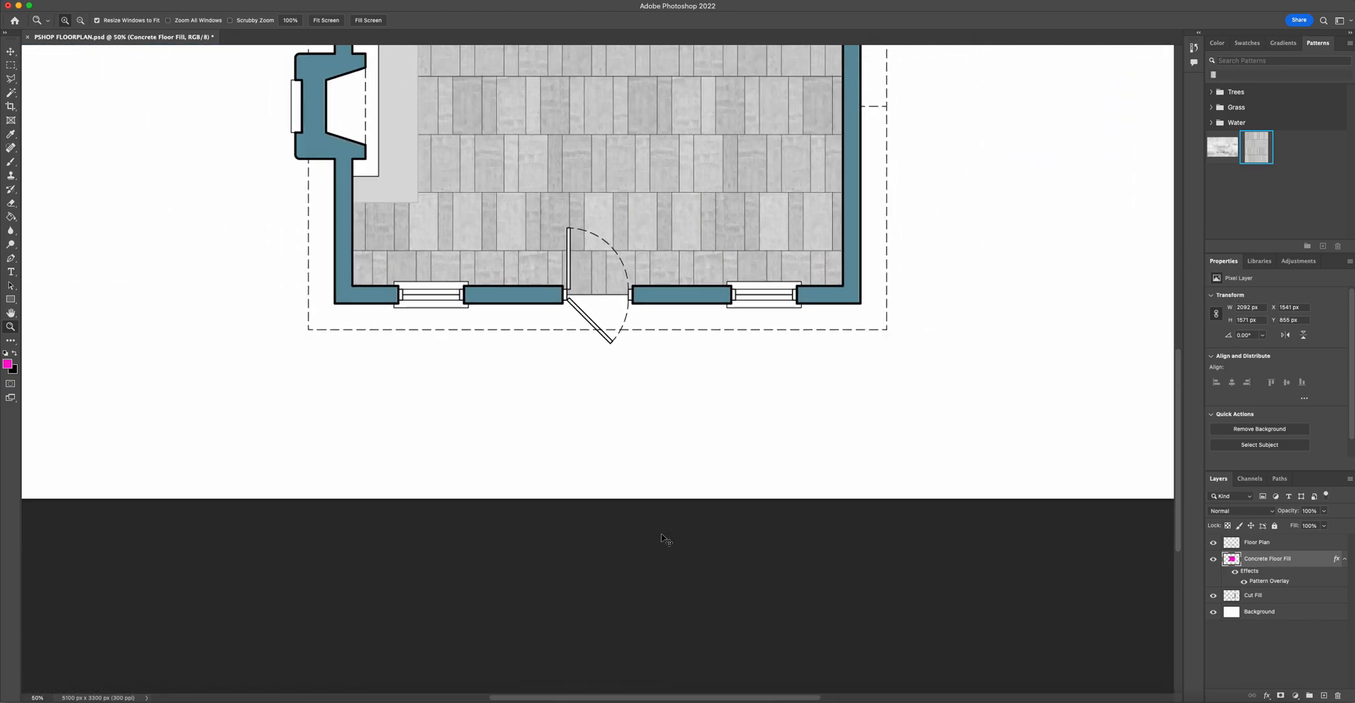
{"action": "key", "text": "super+minus"}
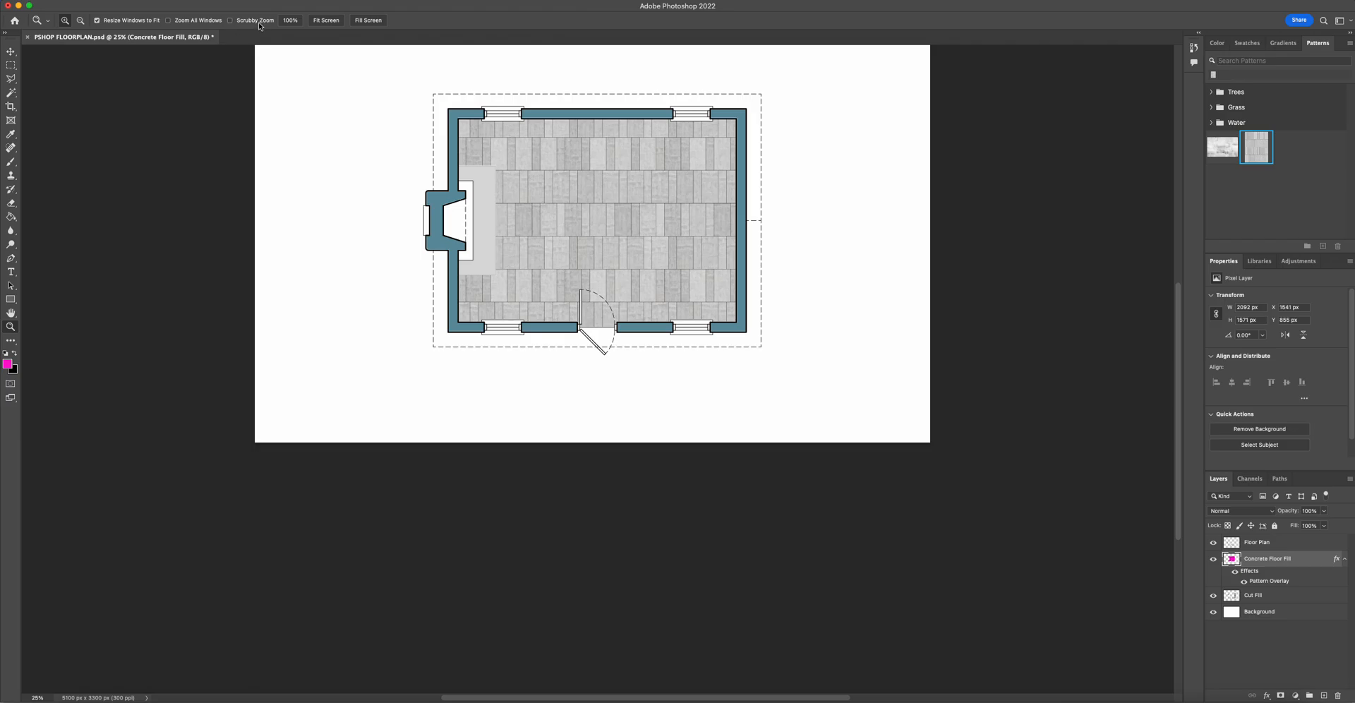
{"action": "left_click_drag", "start_coordinate": [537, 286], "coordinate": [673, 448]}
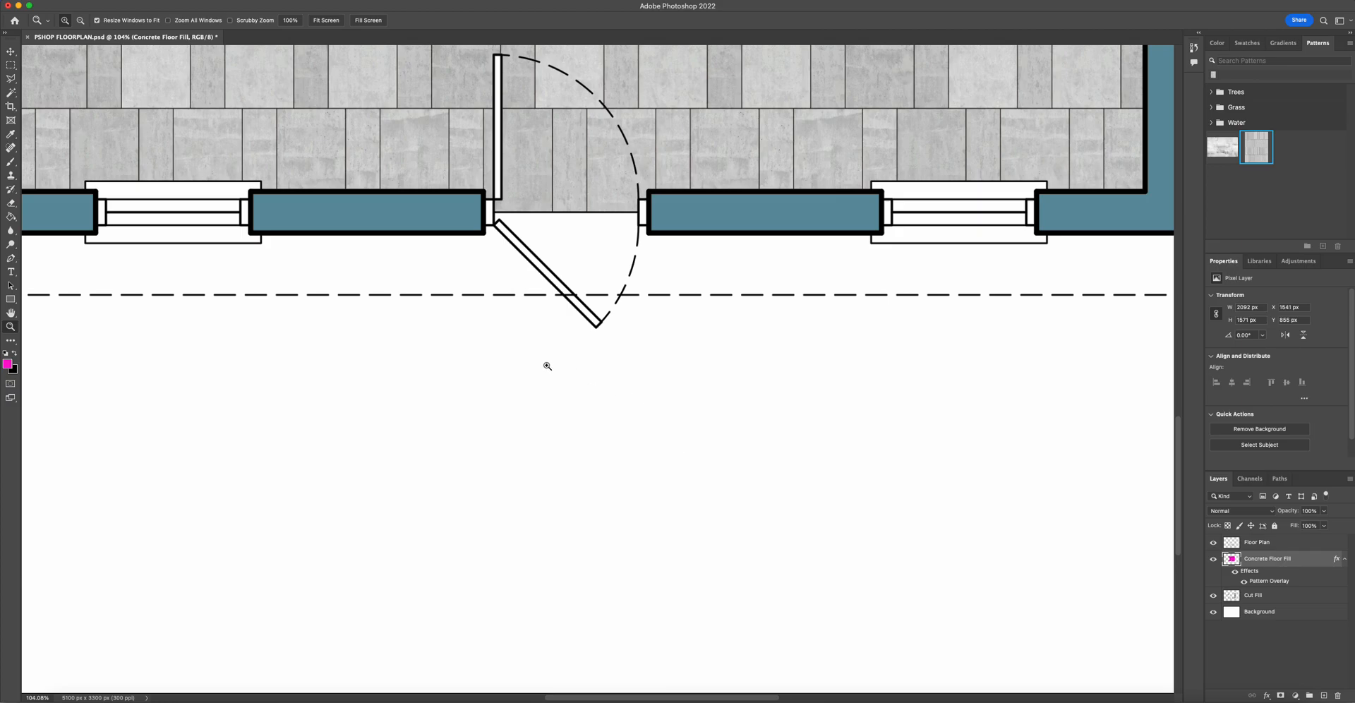
{"action": "scroll", "coordinate": [529, 272], "scroll_direction": "down", "scroll_amount": 2}
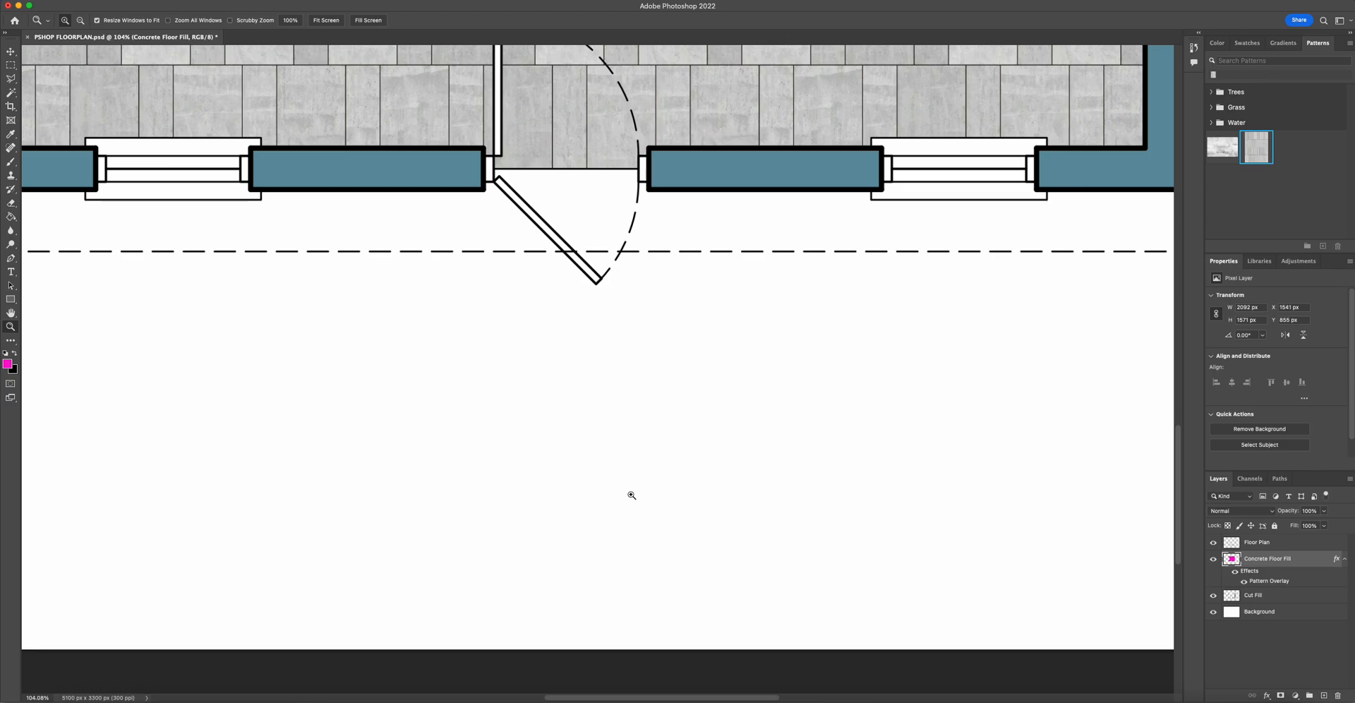
{"action": "left_click", "coordinate": [1213, 543]}
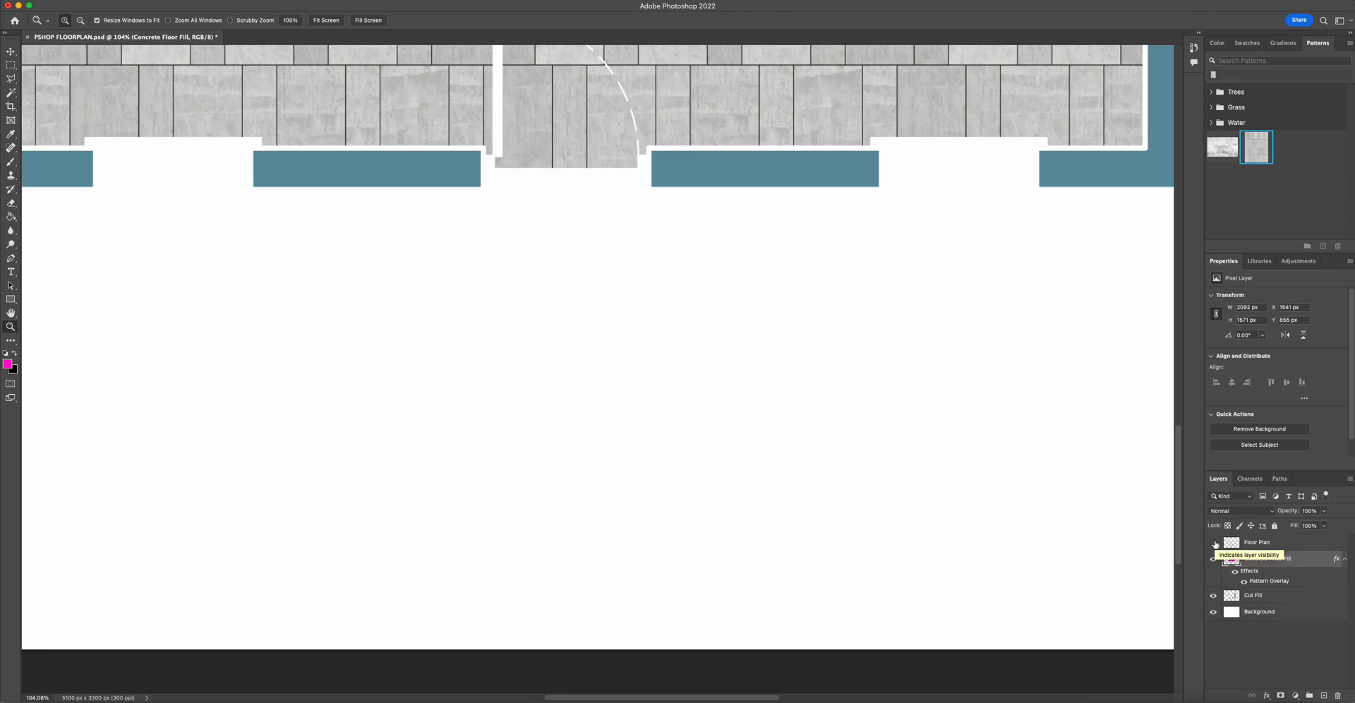
{"action": "left_click", "coordinate": [1214, 543]}
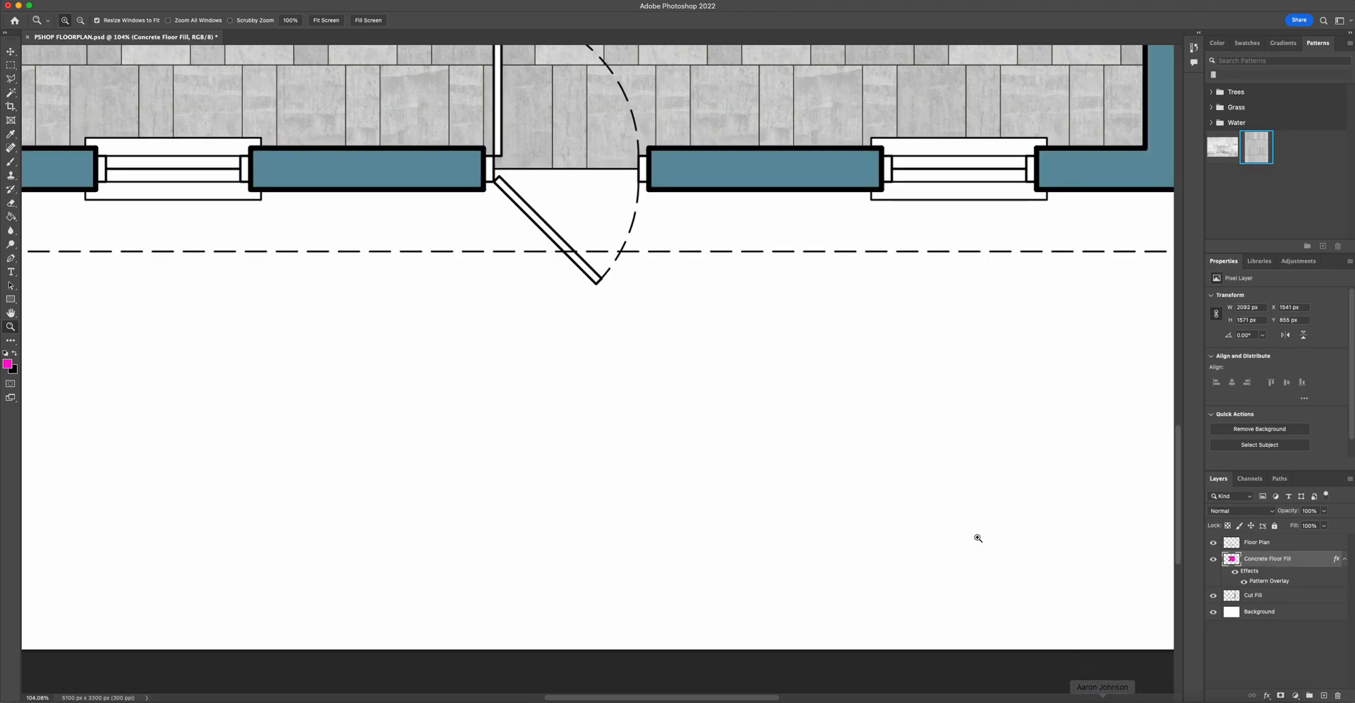
- Try a Magic Wand selection below the door on the Floor Plan layer and return to the Concrete Floor Fill layer
{"action": "left_click", "coordinate": [1268, 545]}
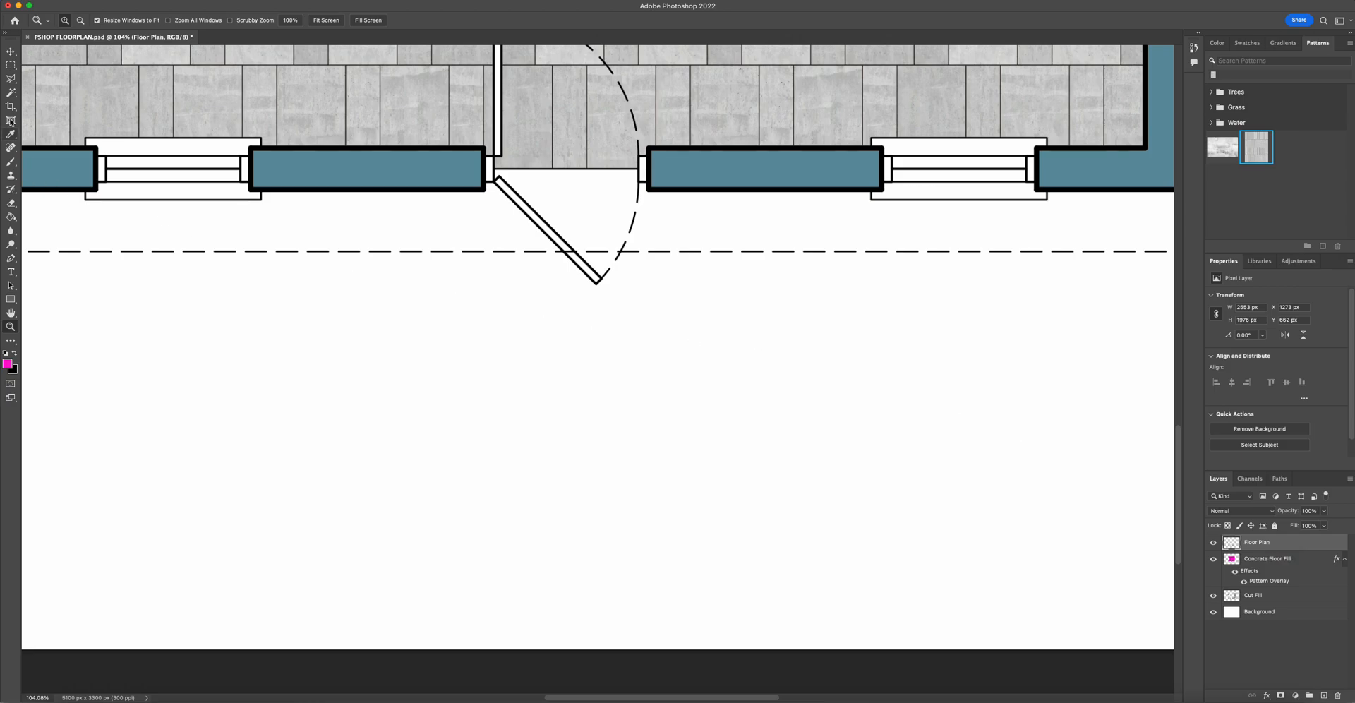
{"action": "left_click", "coordinate": [11, 98]}
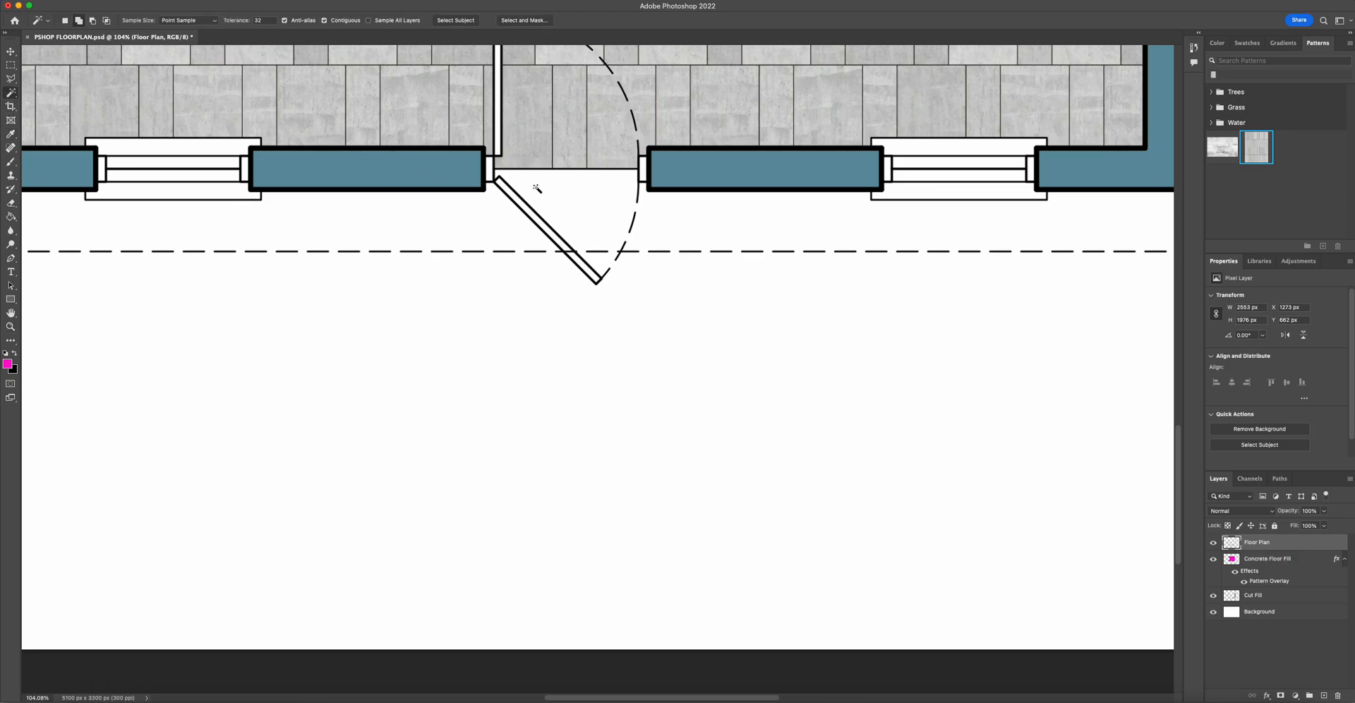
{"action": "left_click", "coordinate": [625, 272]}
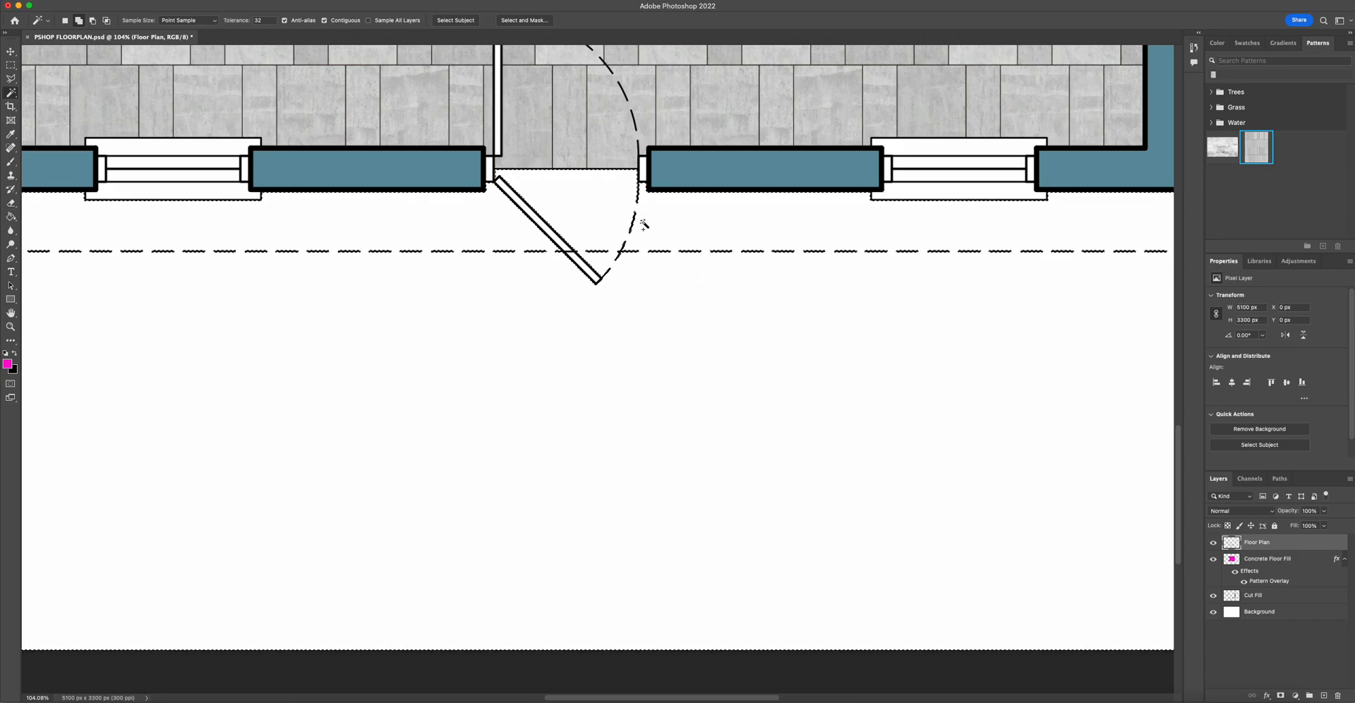
{"action": "key", "text": "super+d"}
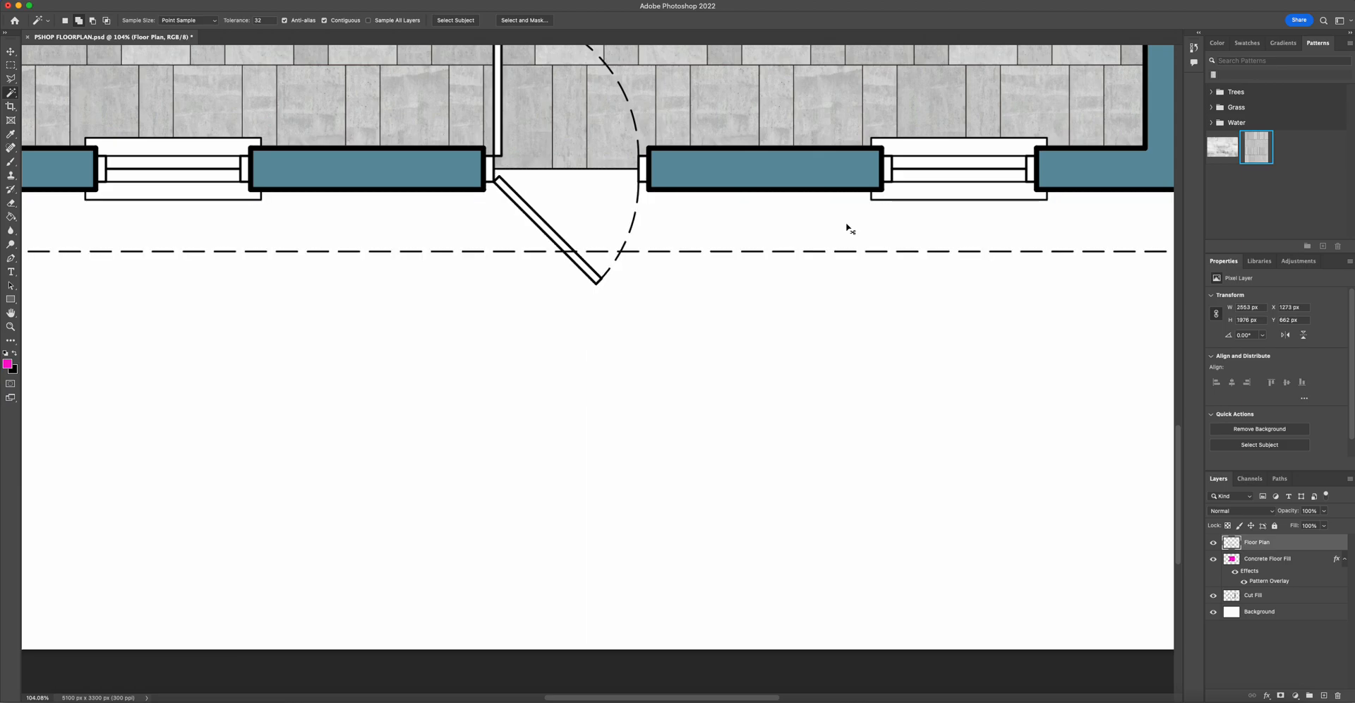
{"action": "left_click", "coordinate": [1250, 564]}
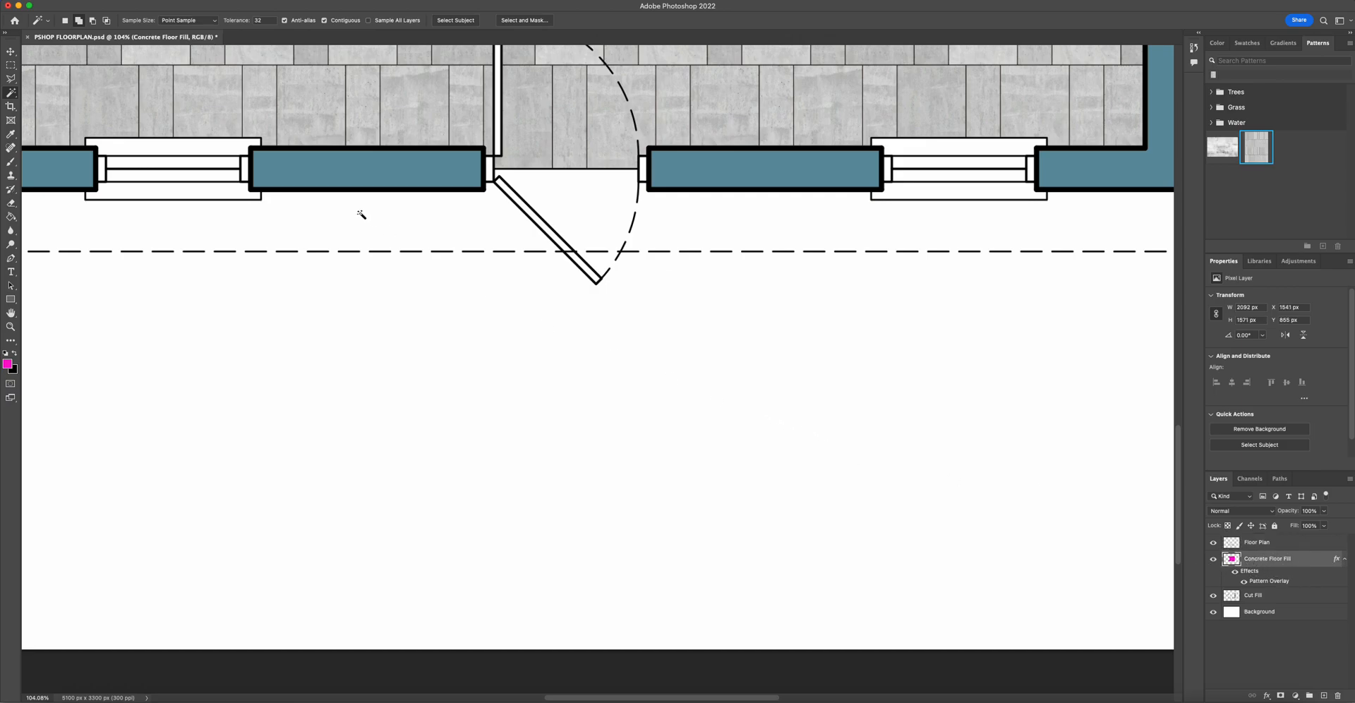
- Make a rectangular selection for the entrance path running from the door opening down to the bottom of the sheet
{"action": "left_click", "coordinate": [11, 65]}
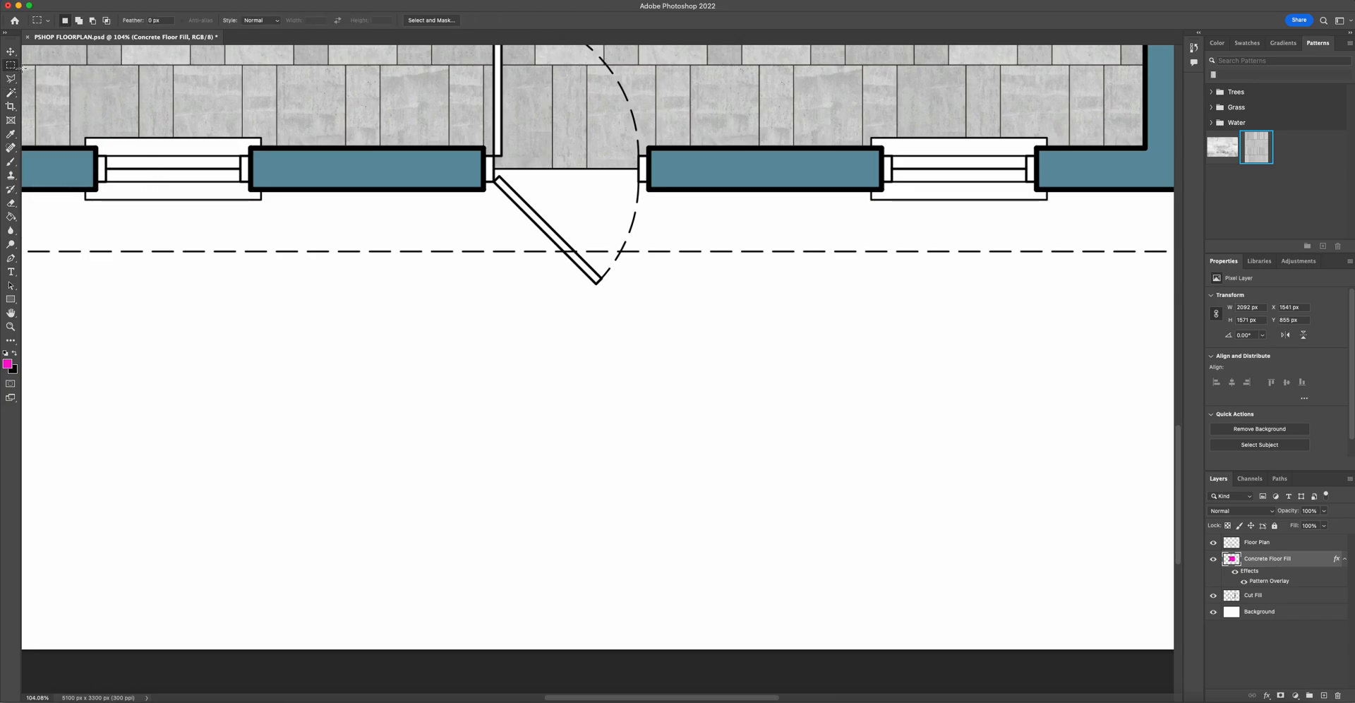
{"action": "left_click", "coordinate": [78, 22]}
{"action": "left_click_drag", "start_coordinate": [483, 182], "coordinate": [650, 672]}
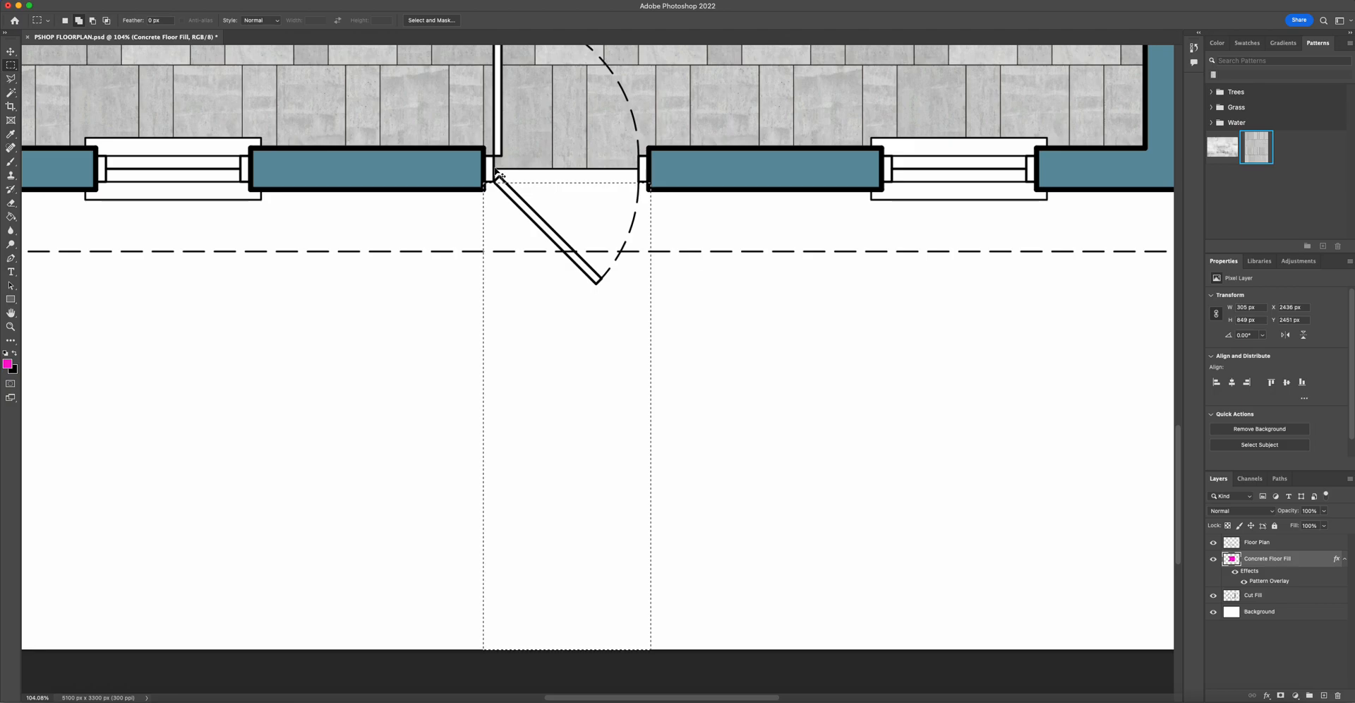
{"action": "key", "text": "super+equal"}
{"action": "left_click_drag", "start_coordinate": [476, 136], "coordinate": [487, 390]}
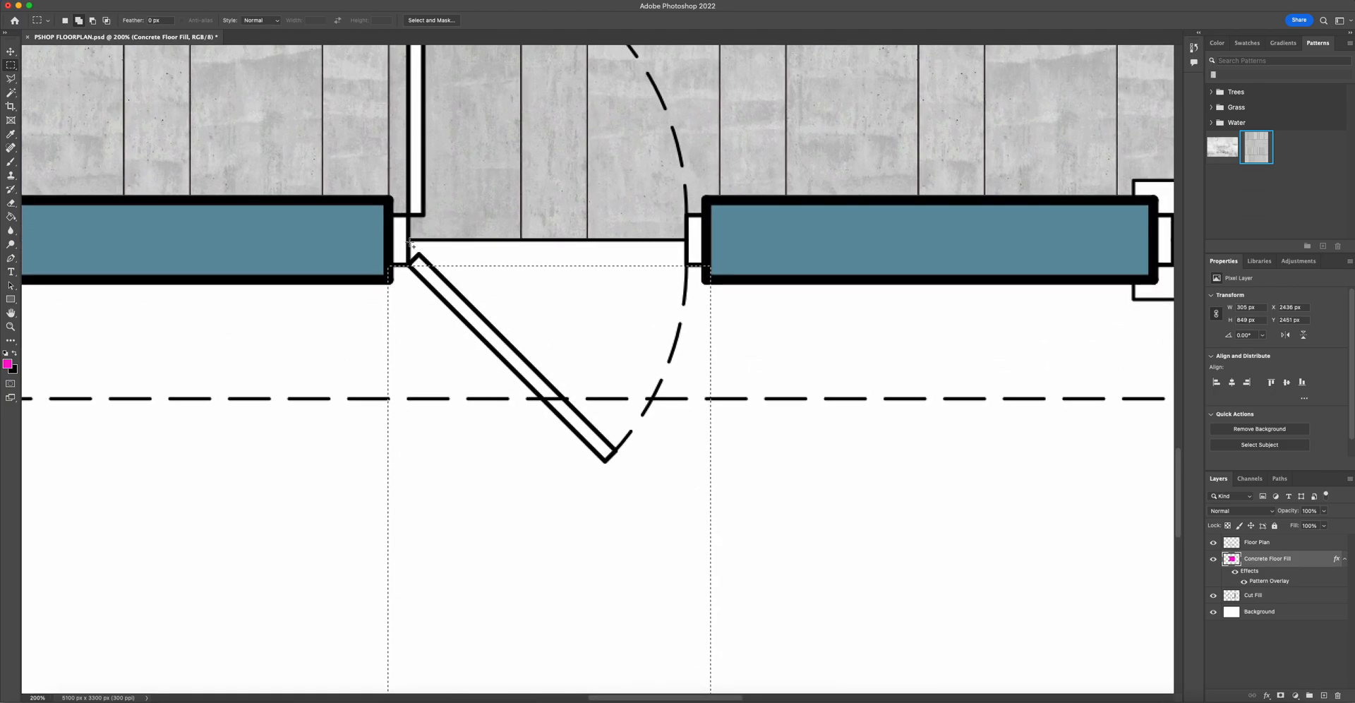
{"action": "left_click_drag", "start_coordinate": [410, 241], "coordinate": [687, 421]}
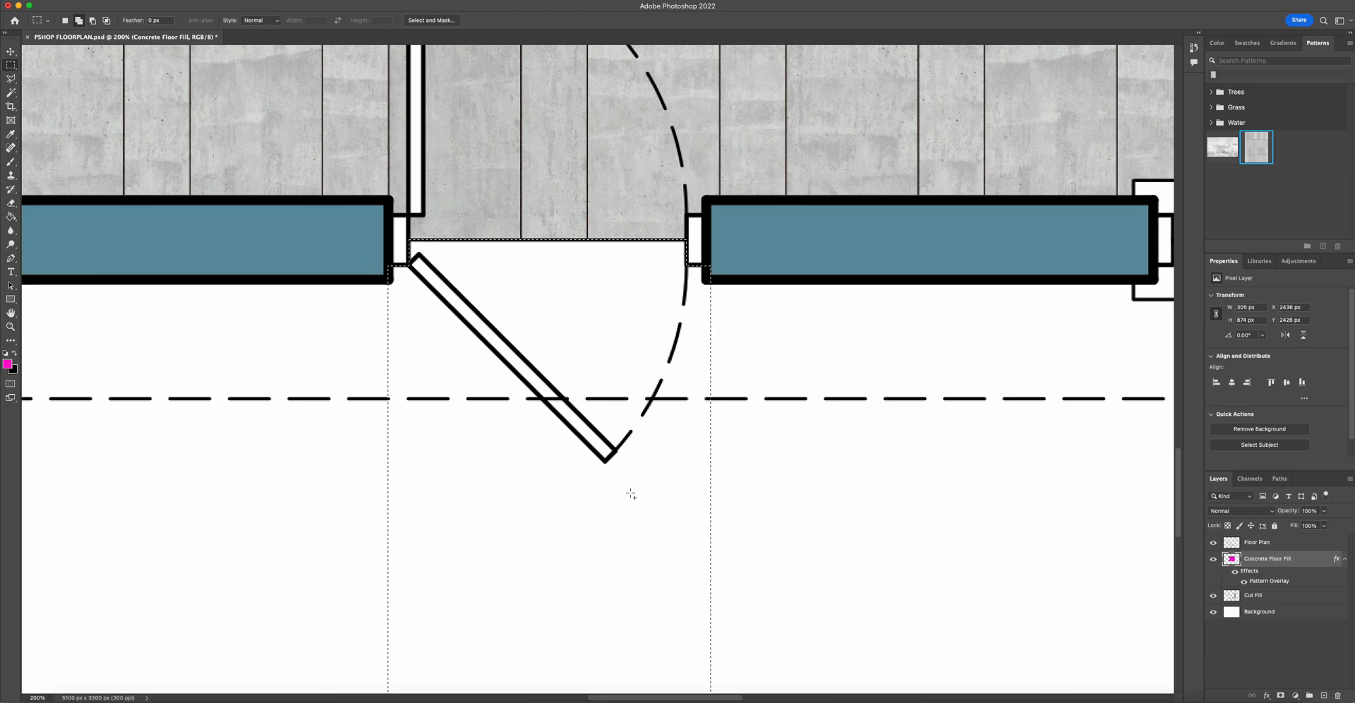
- Fill the selected entrance path area with the foreground colour on the Concrete Floor Fill layer
{"action": "left_click", "coordinate": [1281, 544]}
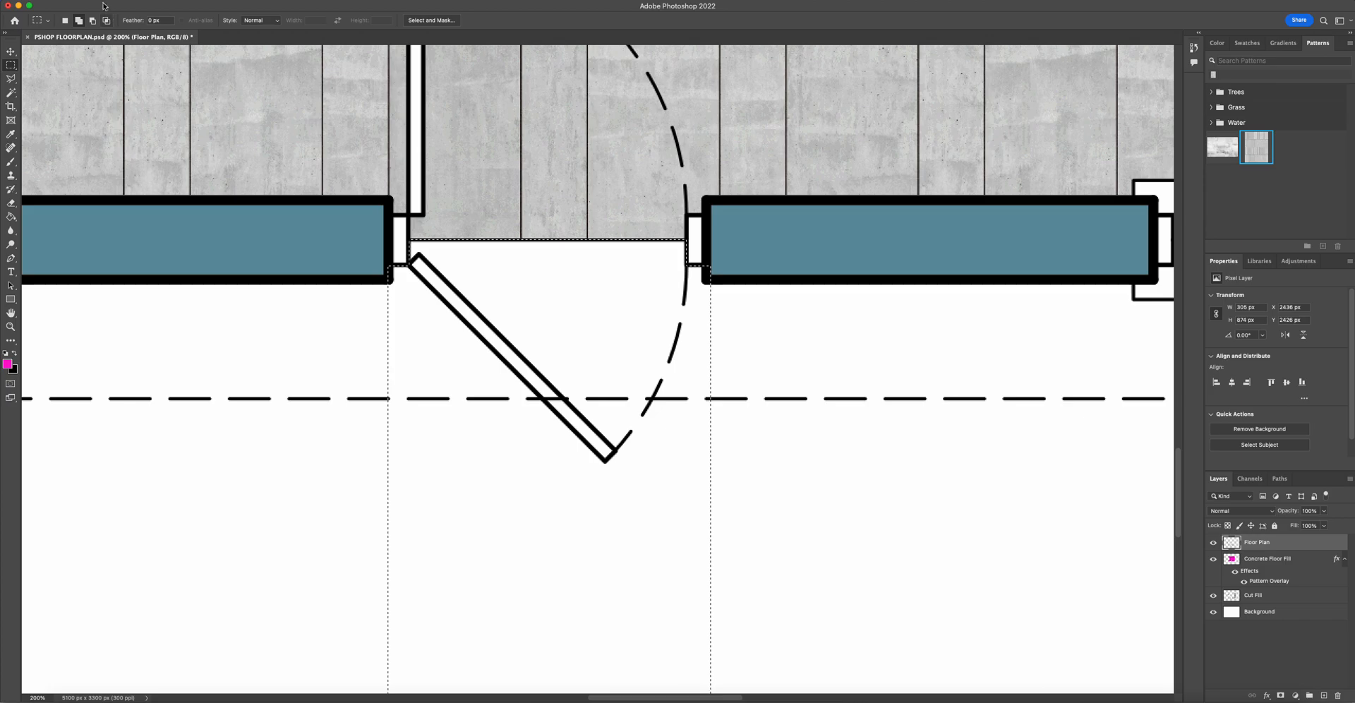
{"action": "left_click", "coordinate": [93, 22]}
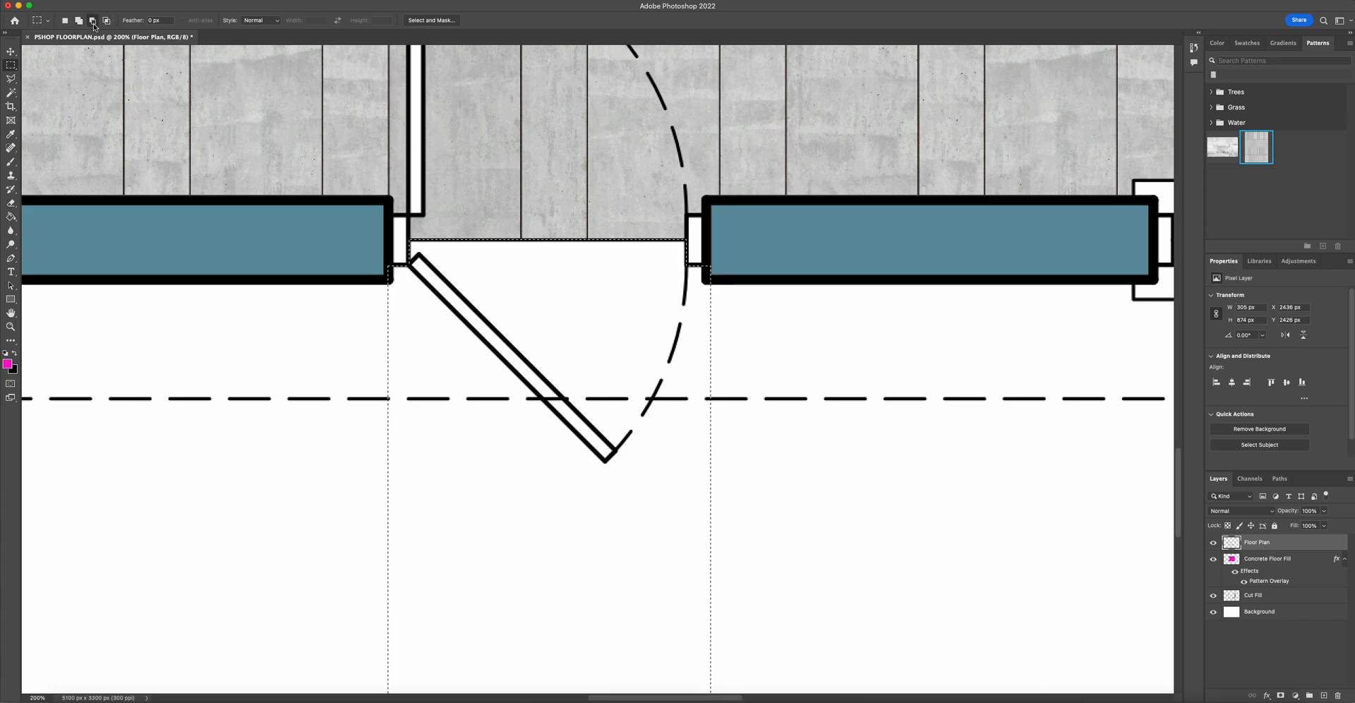
{"action": "left_click", "coordinate": [12, 93]}
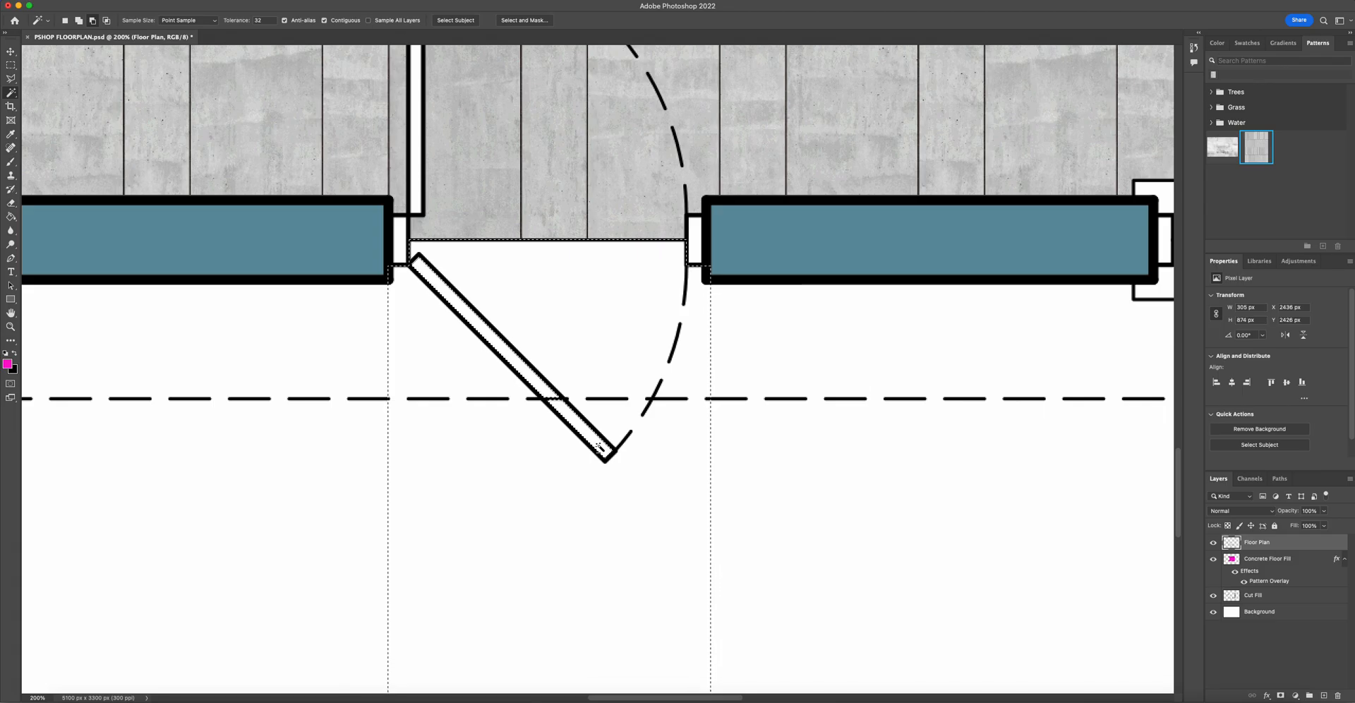
{"action": "key", "text": "super+minus"}
{"action": "left_click_drag", "start_coordinate": [569, 390], "coordinate": [574, 251]}
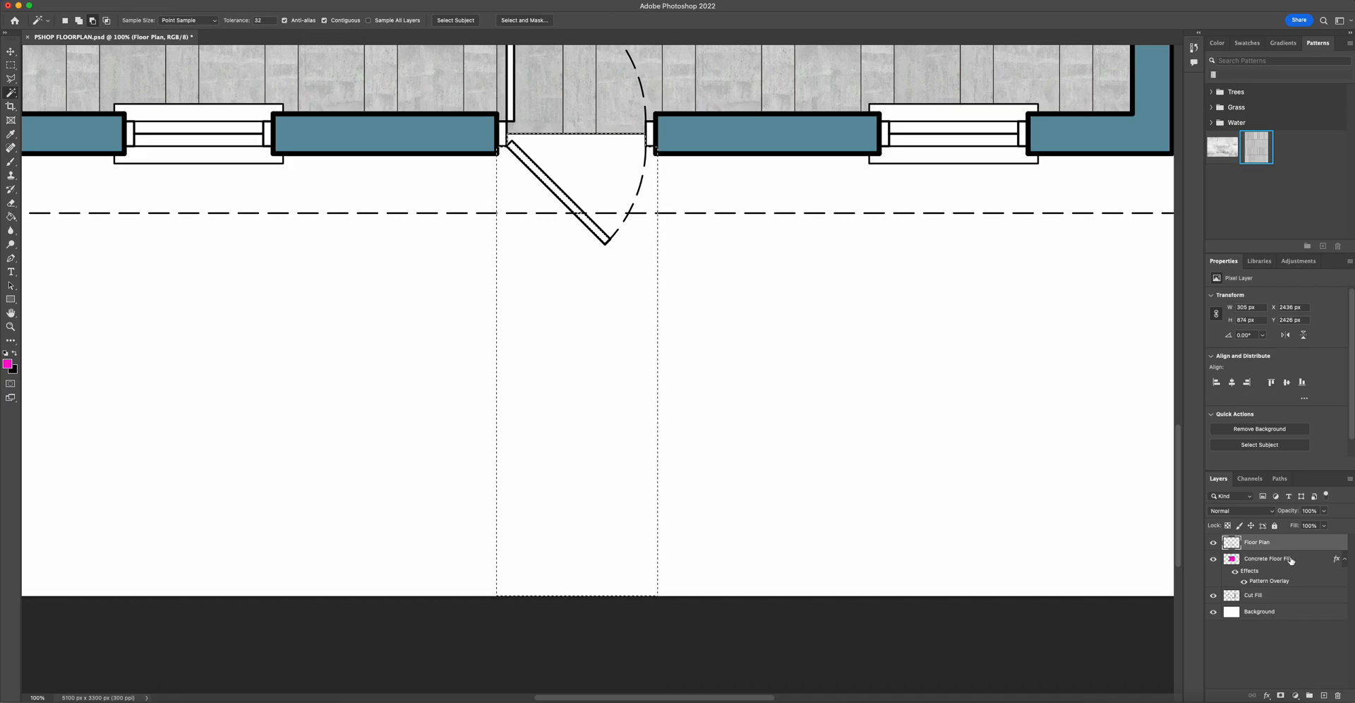
{"action": "left_click", "coordinate": [1237, 559]}
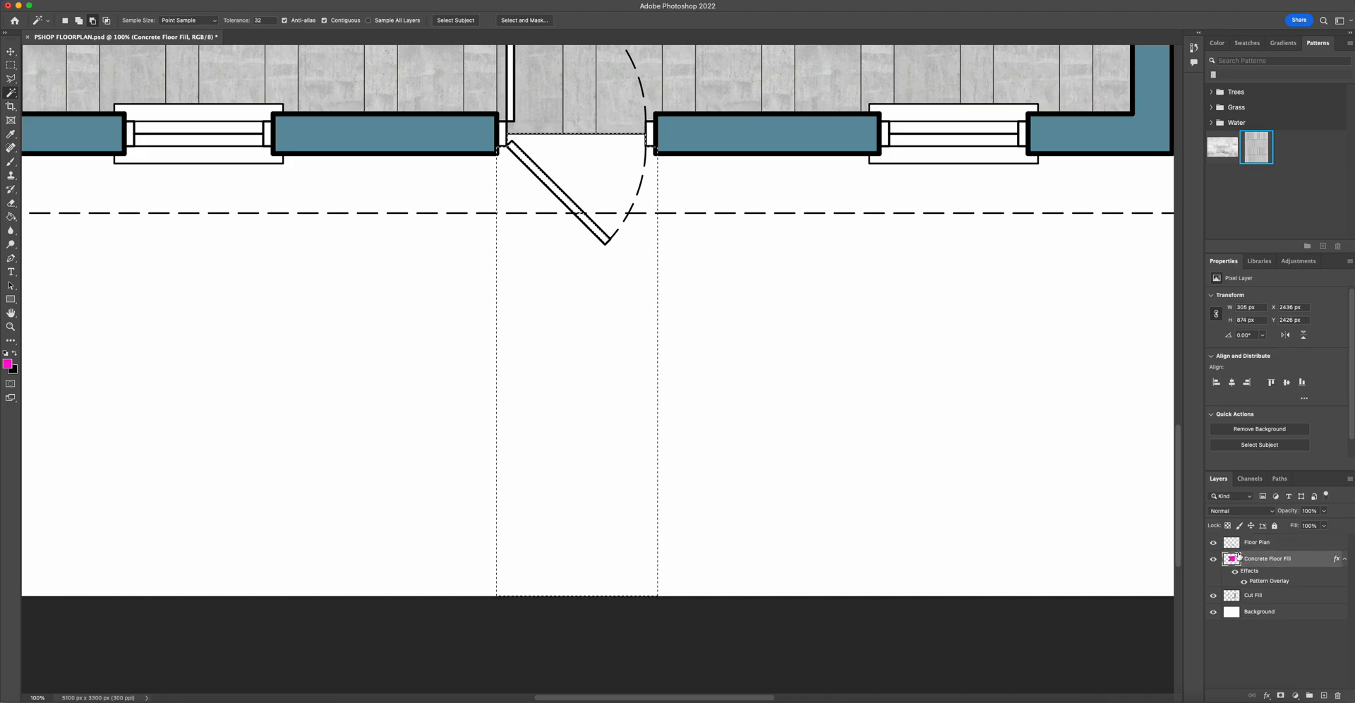
{"action": "left_click", "coordinate": [10, 217]}
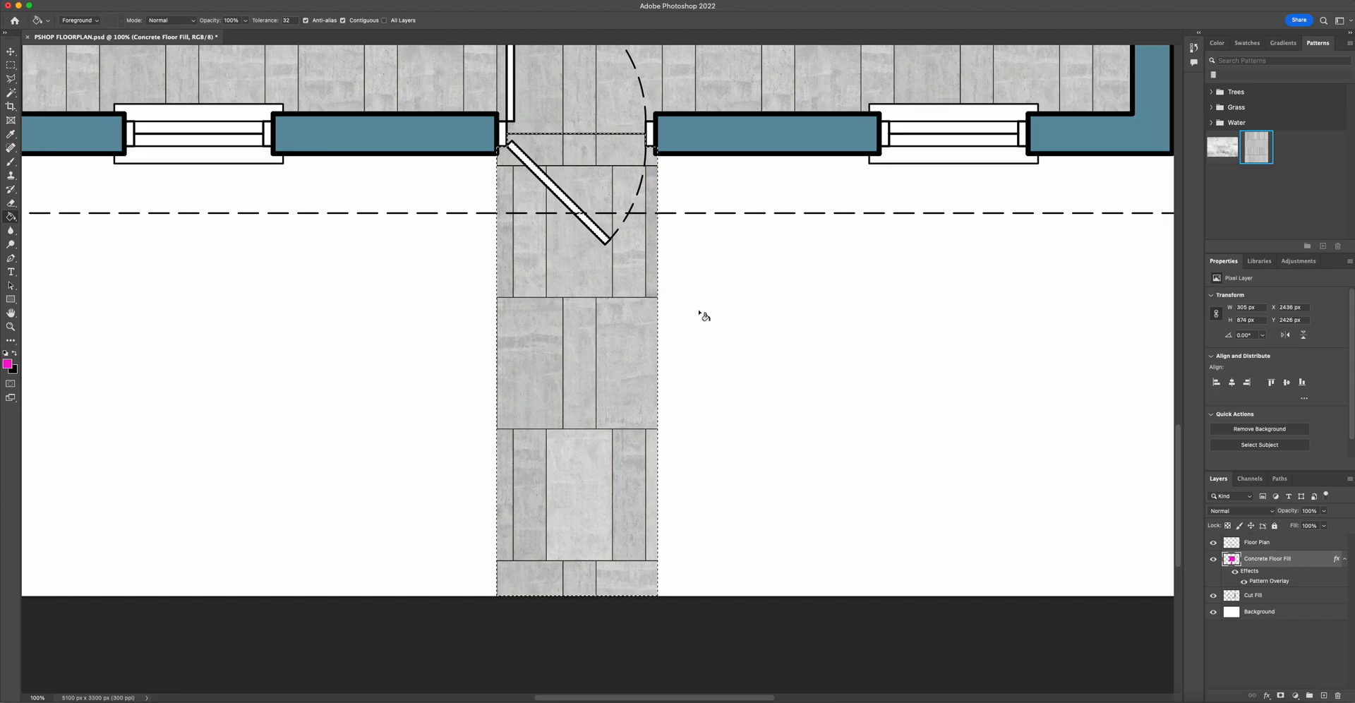
- Select the excess strips on both sides of the path fill, delete them so it matches the door opening, and deselect
{"action": "left_click", "coordinate": [11, 65]}
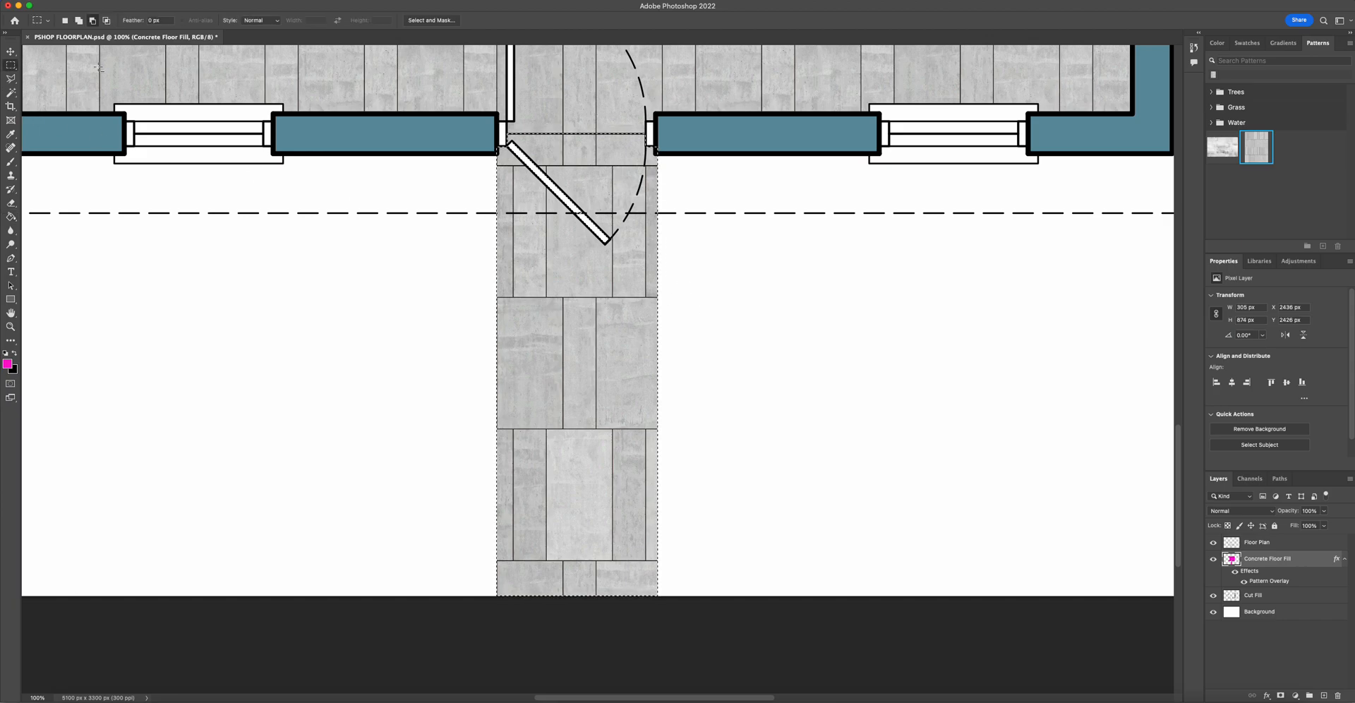
{"action": "left_click", "coordinate": [239, 281]}
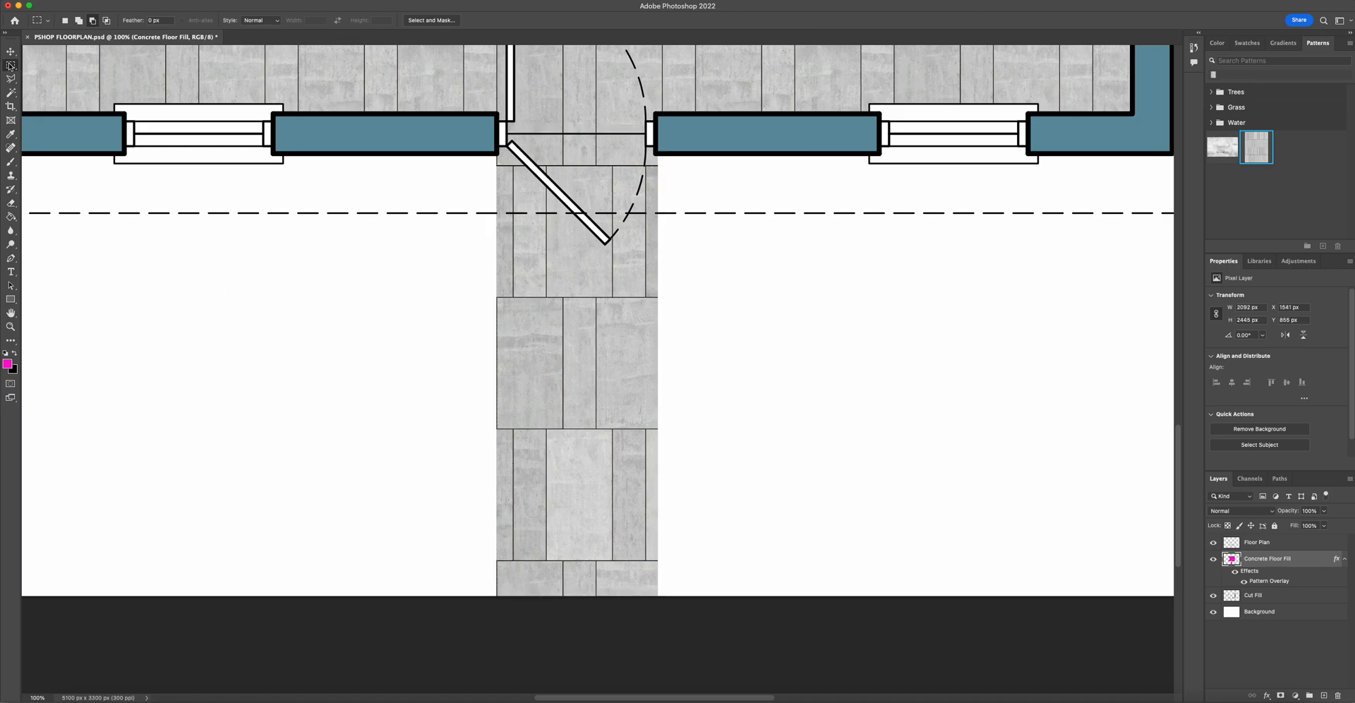
{"action": "left_click", "coordinate": [67, 23]}
{"action": "left_click_drag", "start_coordinate": [471, 147], "coordinate": [498, 626]}
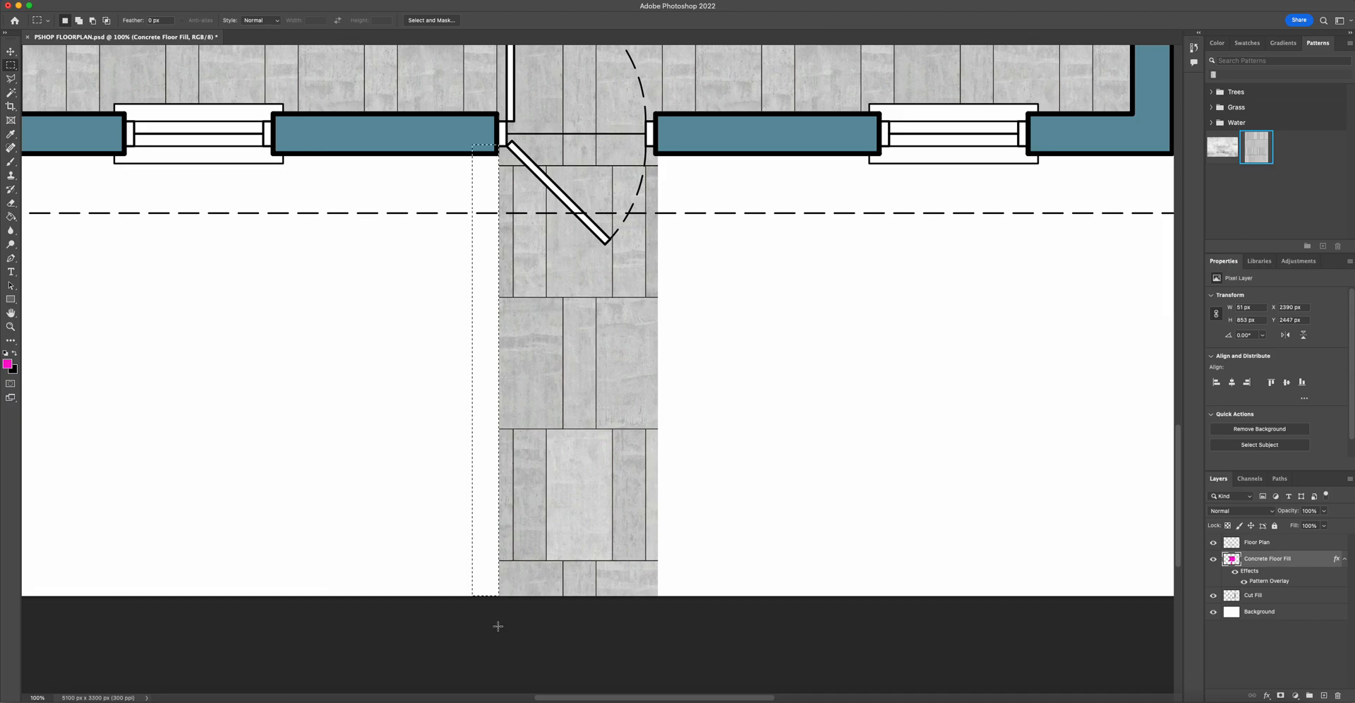
{"action": "left_click", "coordinate": [692, 642]}
{"action": "left_click_drag", "start_coordinate": [717, 596], "coordinate": [655, 153]}
{"action": "key", "text": "BackSpace"}
{"action": "key", "text": "super+d"}
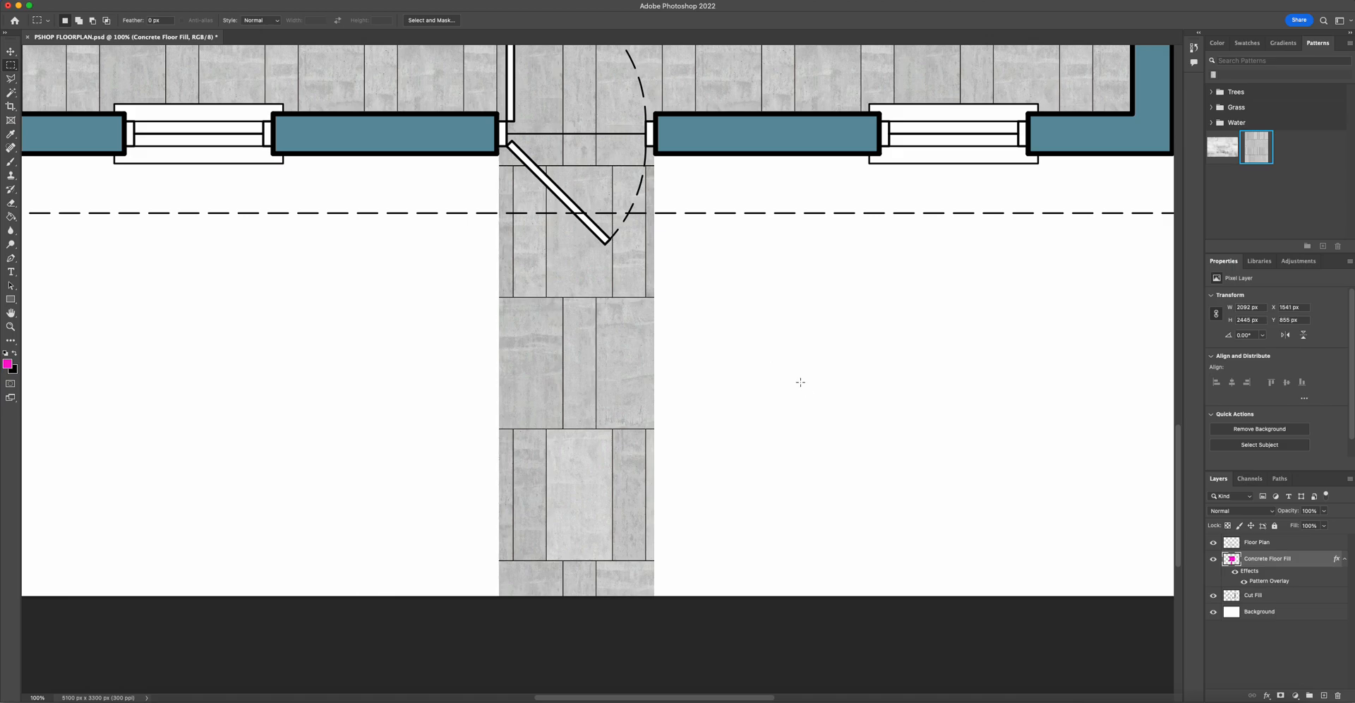
- Reopen the Concrete Floor Fill pattern overlay and set its angle to 45°
{"action": "key", "text": "super+minus"}
{"action": "key", "text": "super+minus"}
{"action": "key", "text": "super+minus"}
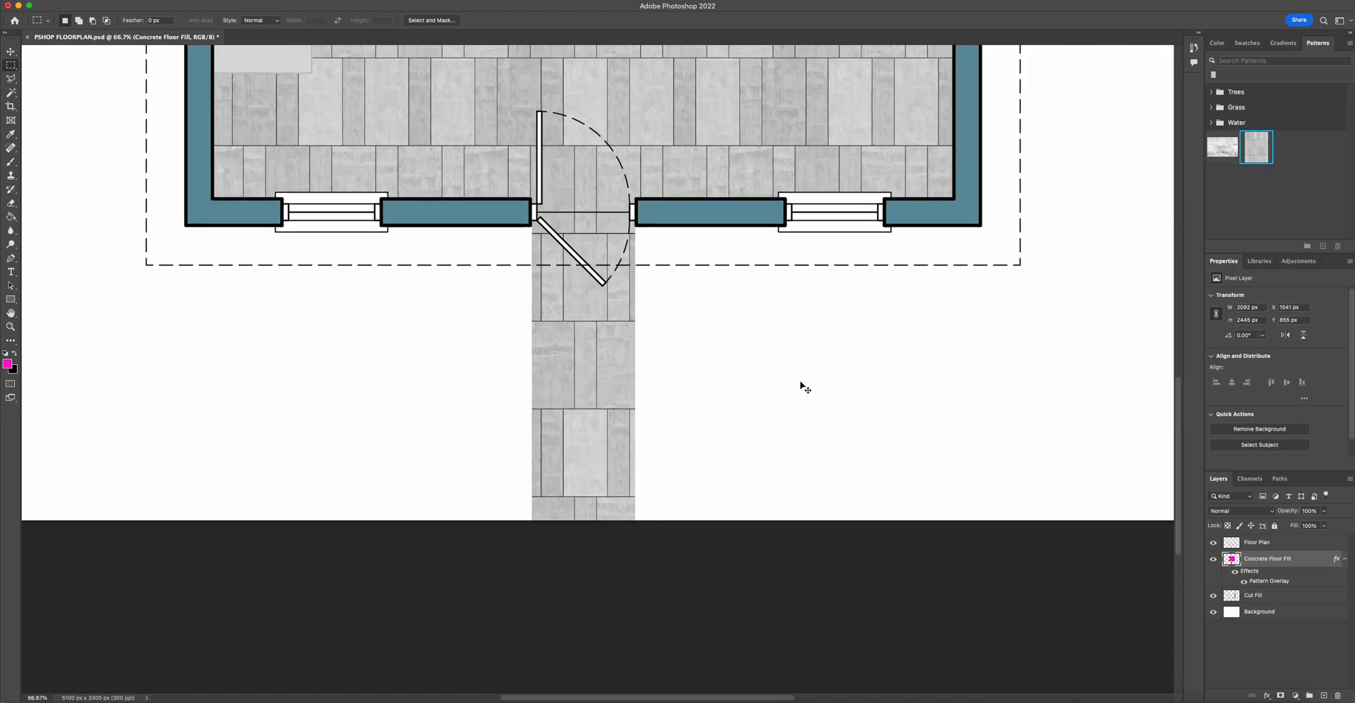
{"action": "scroll", "coordinate": [644, 401], "scroll_direction": "up", "scroll_amount": 5}
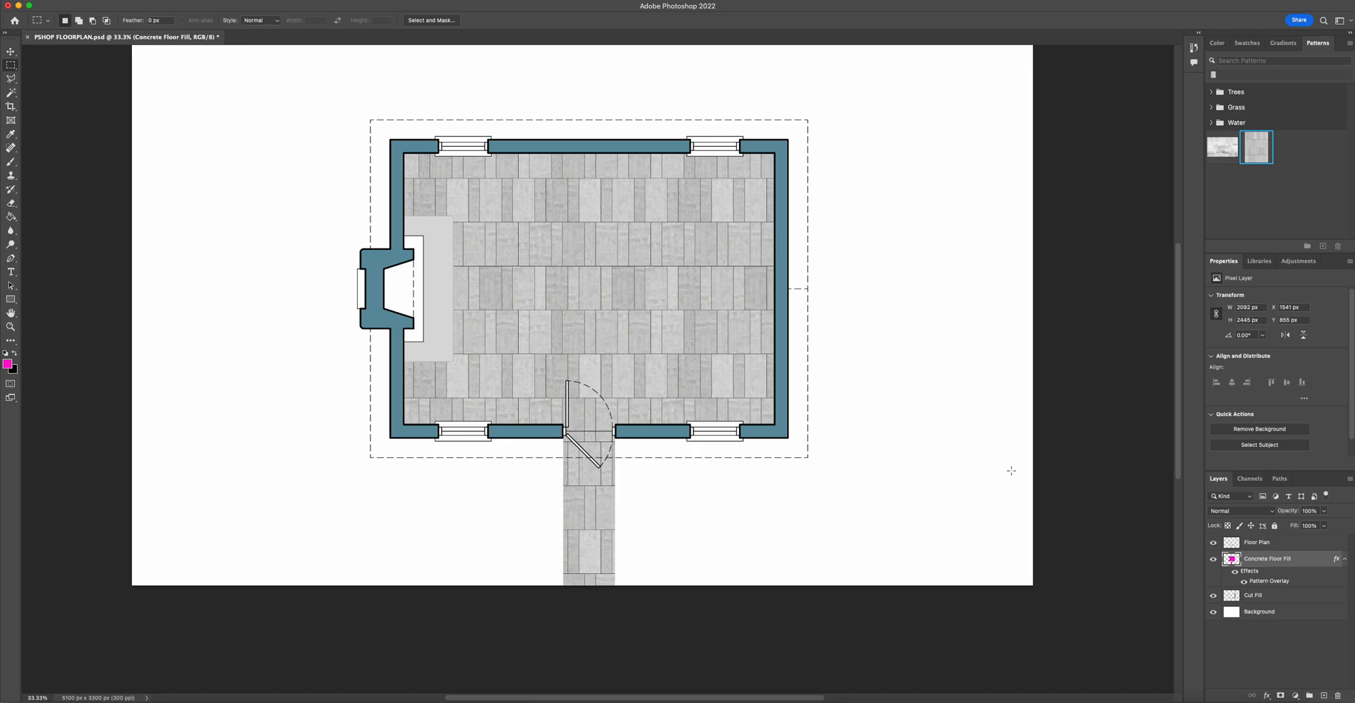
{"action": "double_click", "coordinate": [1279, 581]}
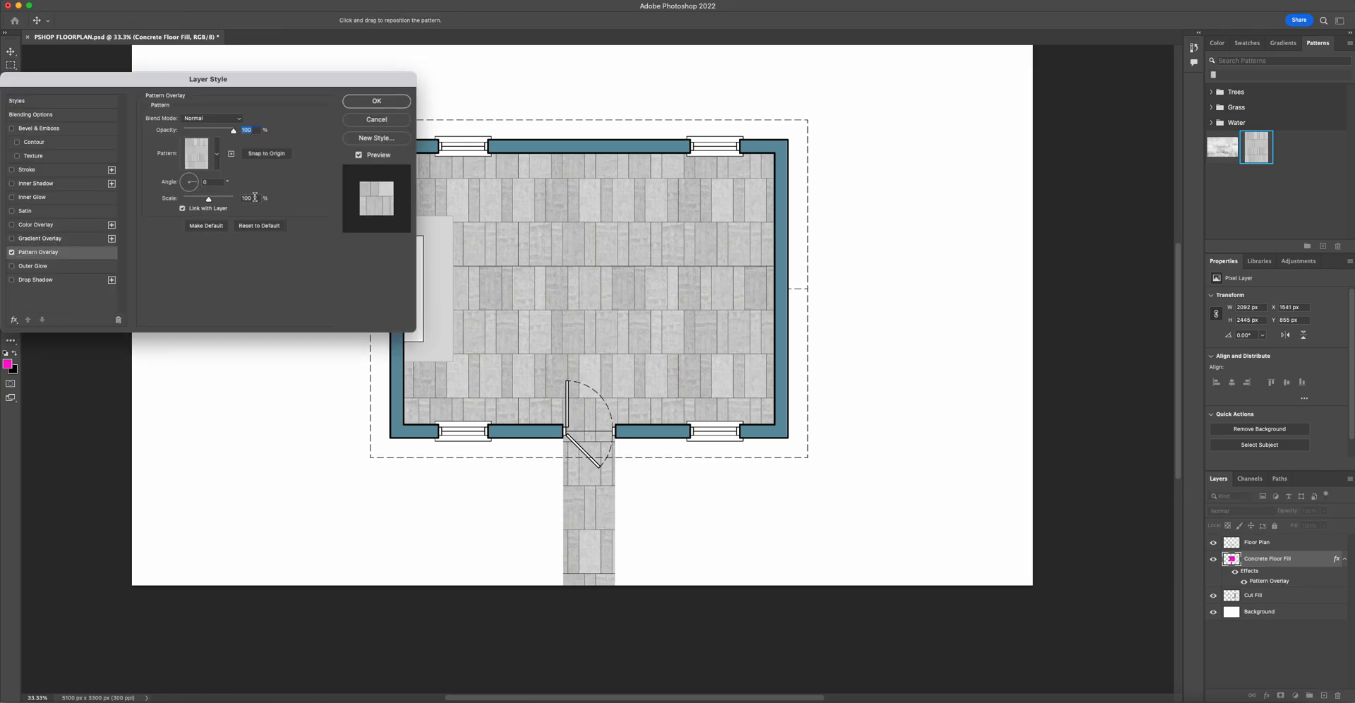
{"action": "left_click_drag", "start_coordinate": [210, 181], "coordinate": [192, 181]}
{"action": "type", "text": "4"}
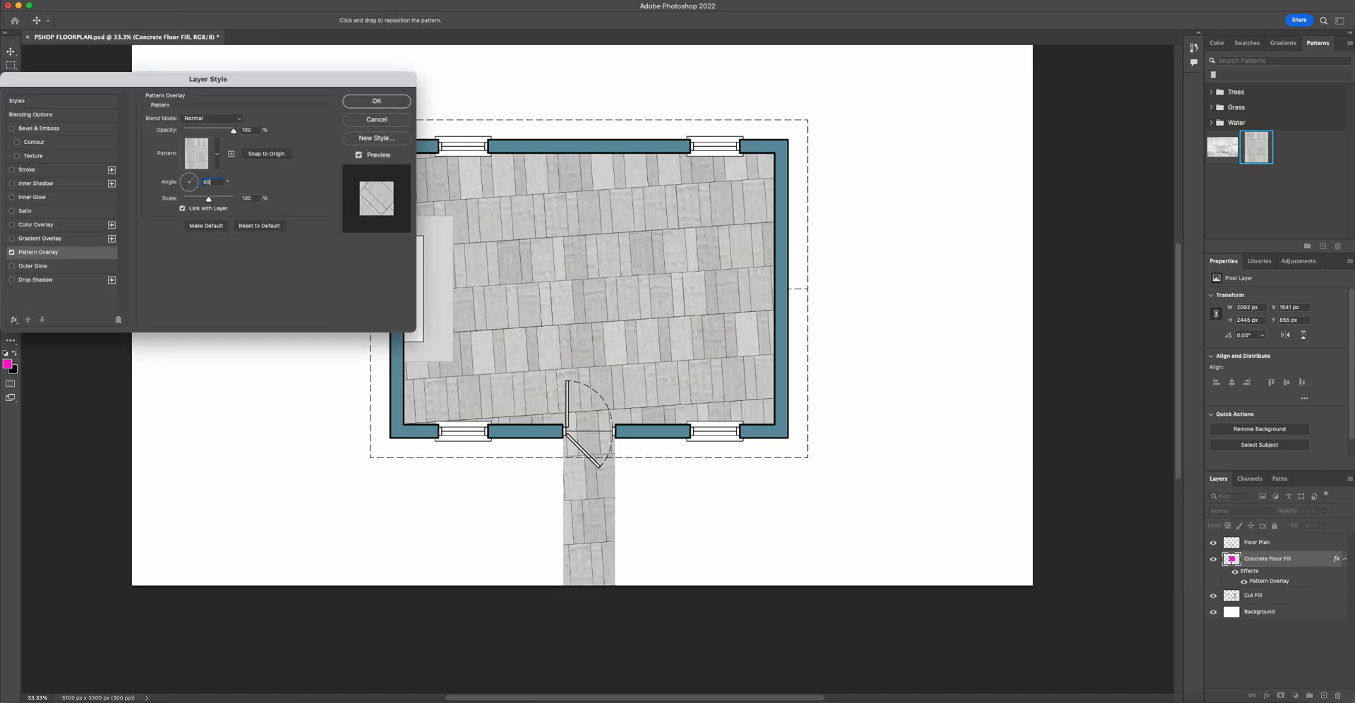
{"action": "type", "text": "5"}
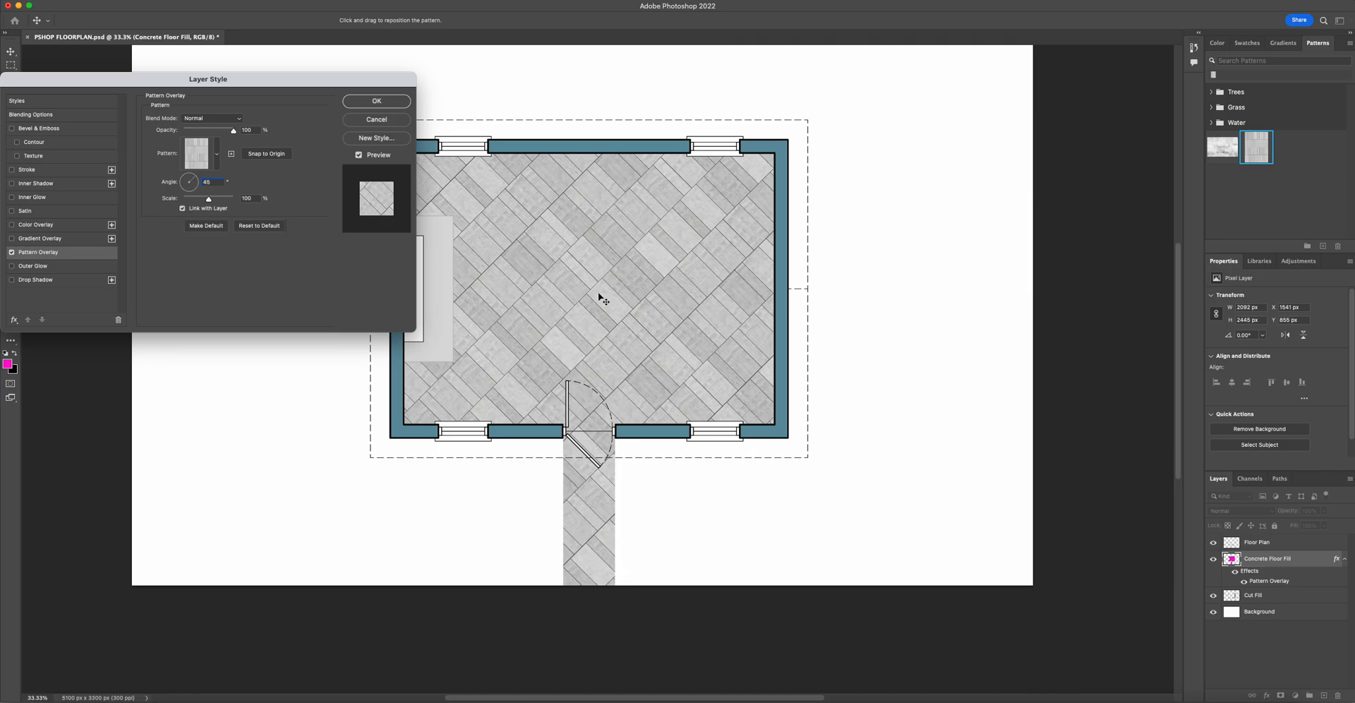
{"action": "left_click", "coordinate": [386, 103]}
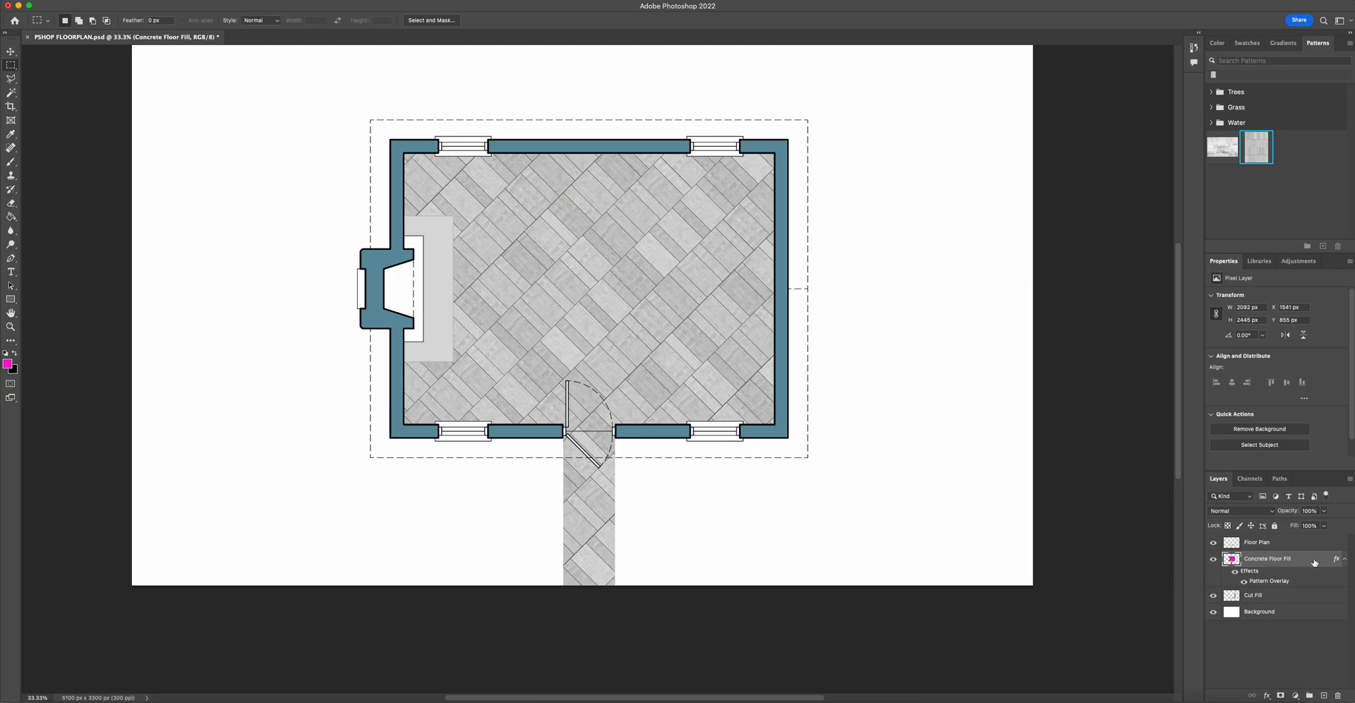
- Lower the Concrete Floor Fill layer opacity to 64%
{"action": "left_click", "coordinate": [1304, 510]}
{"action": "type", "text": "75"}
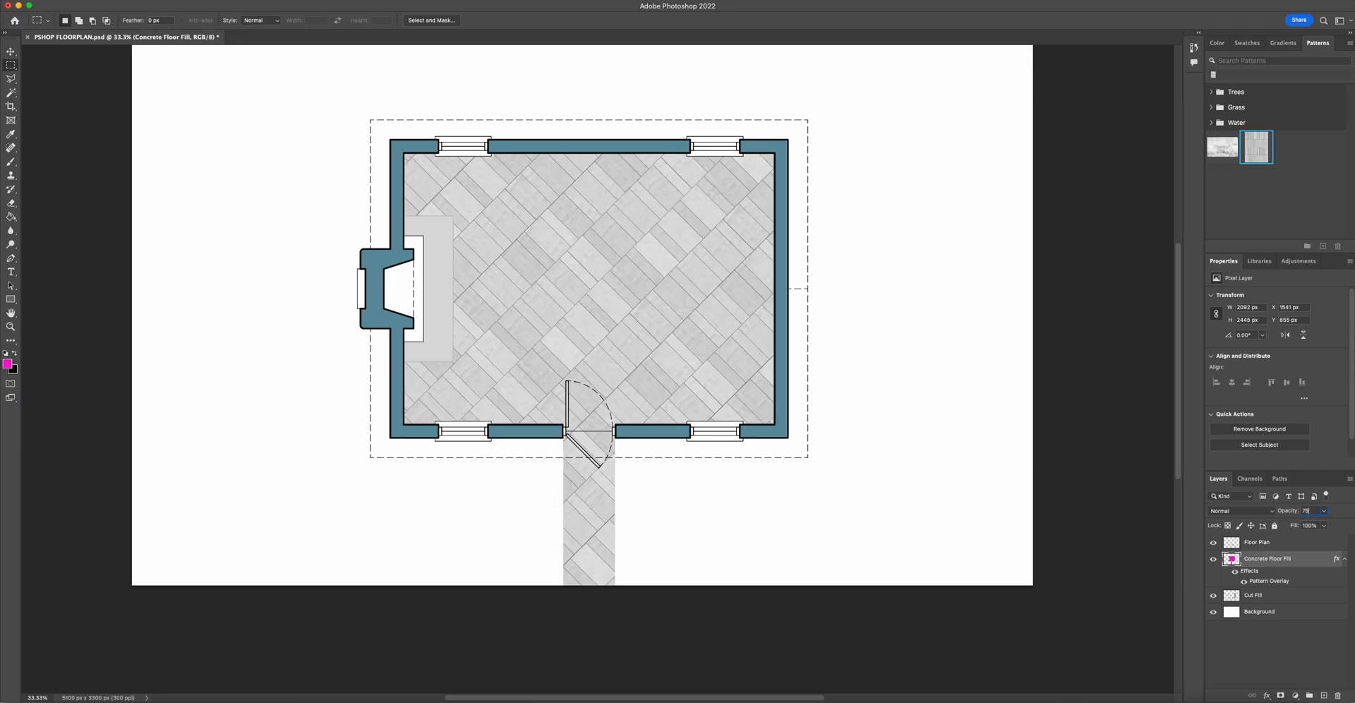
{"action": "left_click", "coordinate": [1323, 511]}
{"action": "left_click_drag", "start_coordinate": [1325, 525], "coordinate": [1314, 526]}
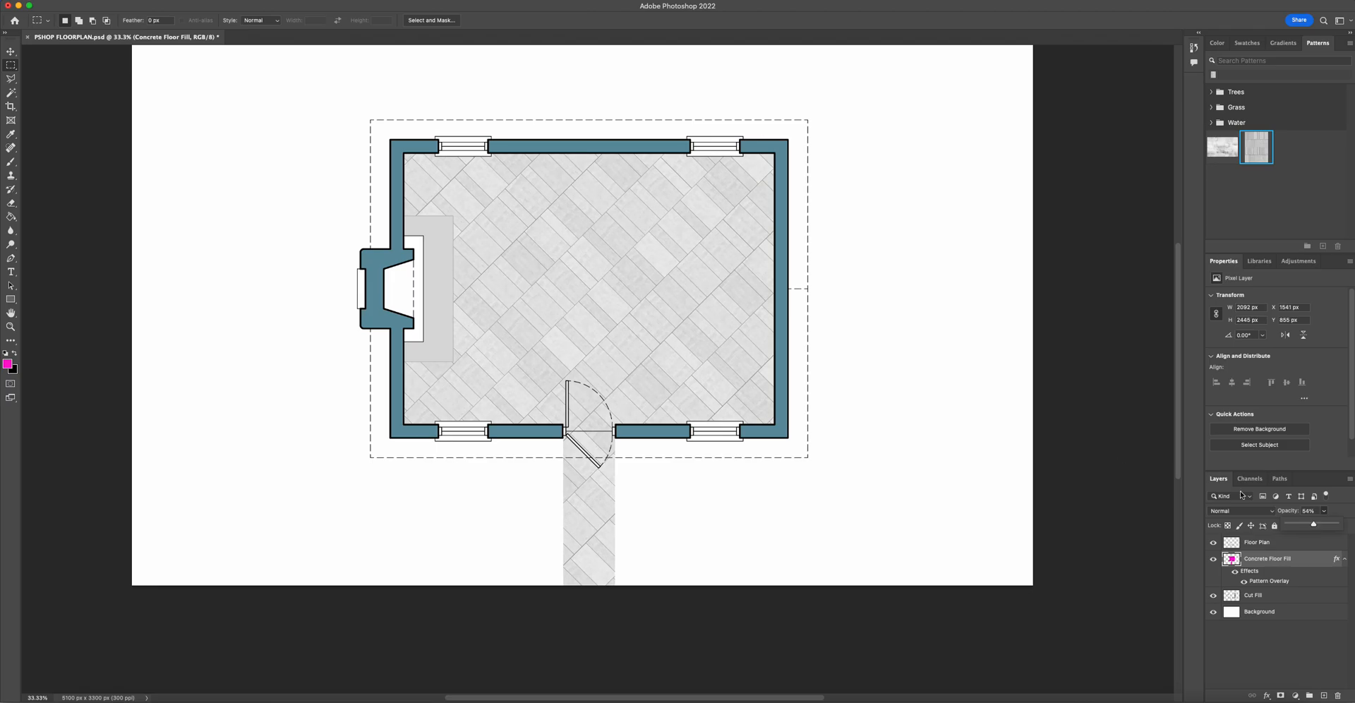
{"action": "left_click", "coordinate": [15, 63]}
{"action": "key", "text": "super+minus"}
{"action": "key", "text": "super+0"}
{"action": "key", "text": "super+minus"}
{"action": "key", "text": "super+minus"}
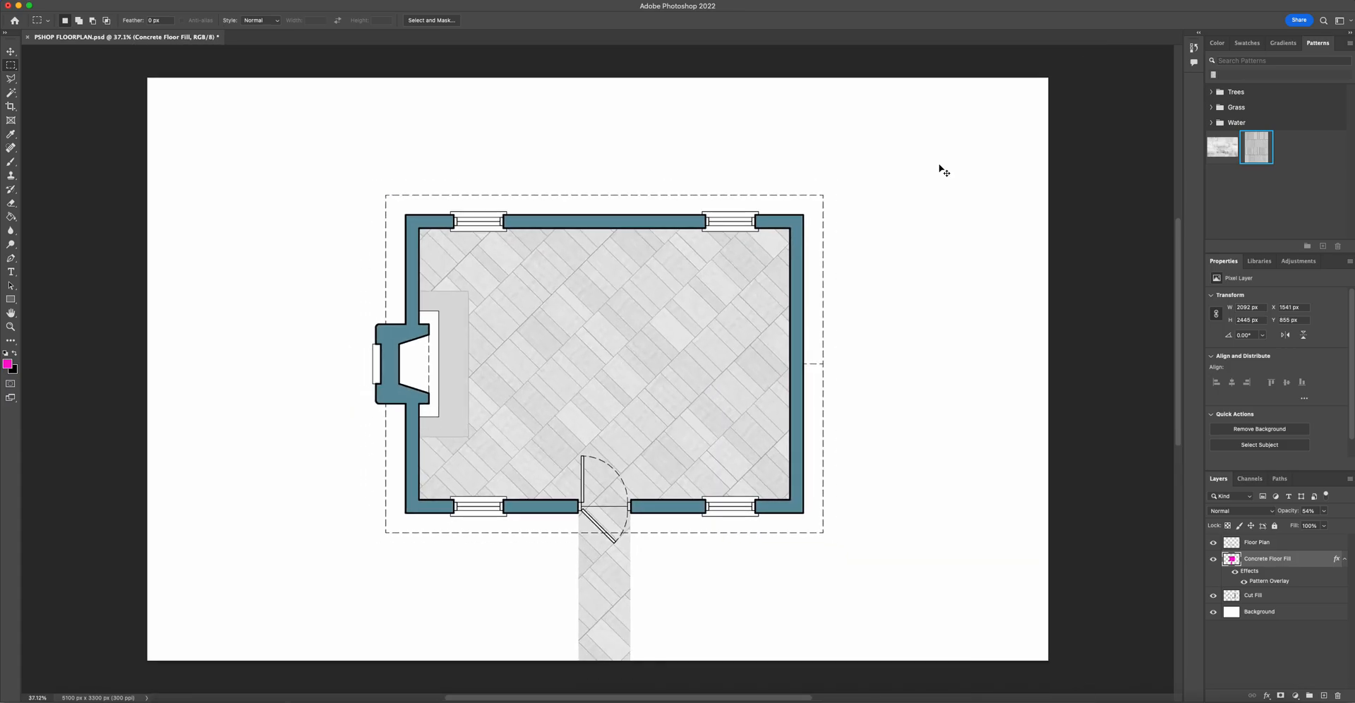